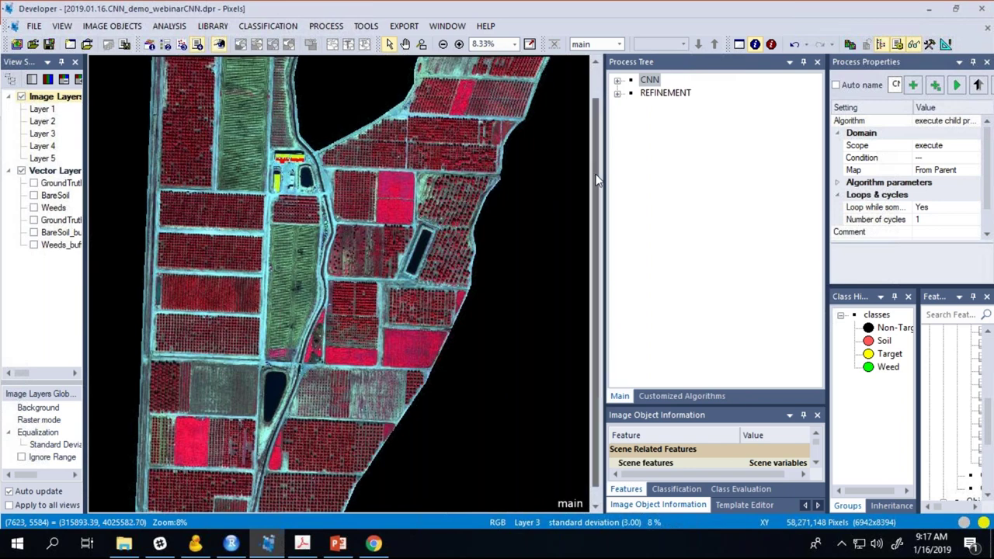
Step: Enlarge the image view and widen the view settings until the layer color assignments and vector layer styles are readable
mouse_move(498, 185)
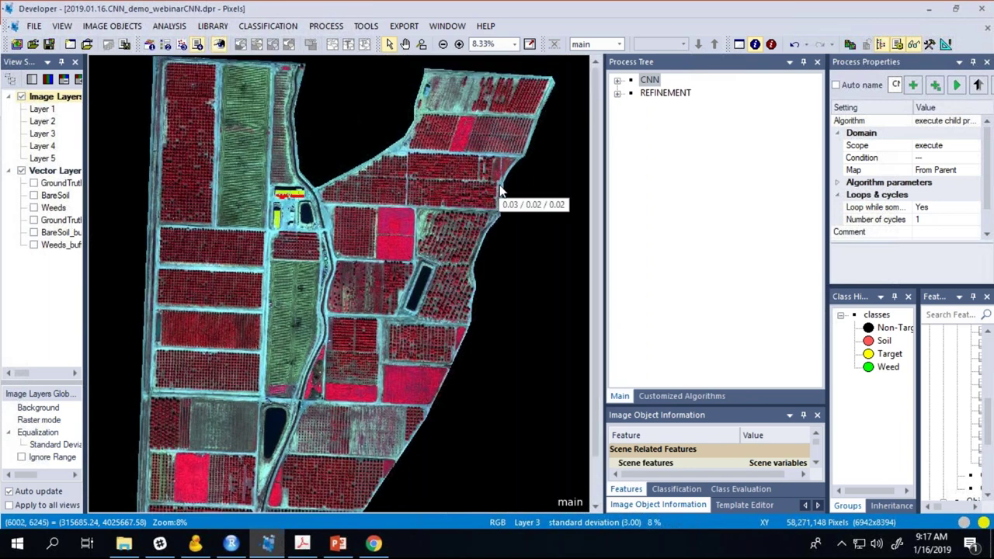
drag(609, 213, 672, 211)
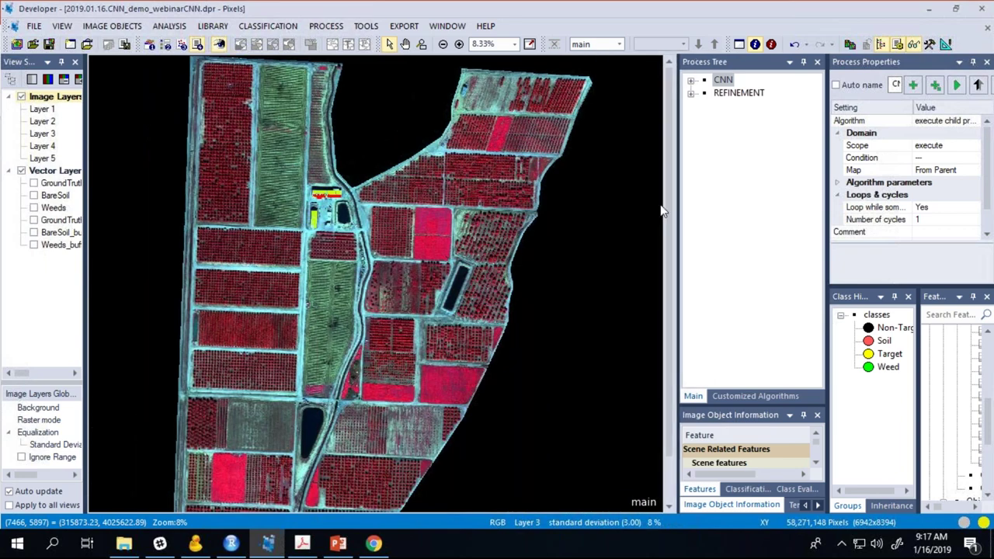
drag(85, 181, 311, 198)
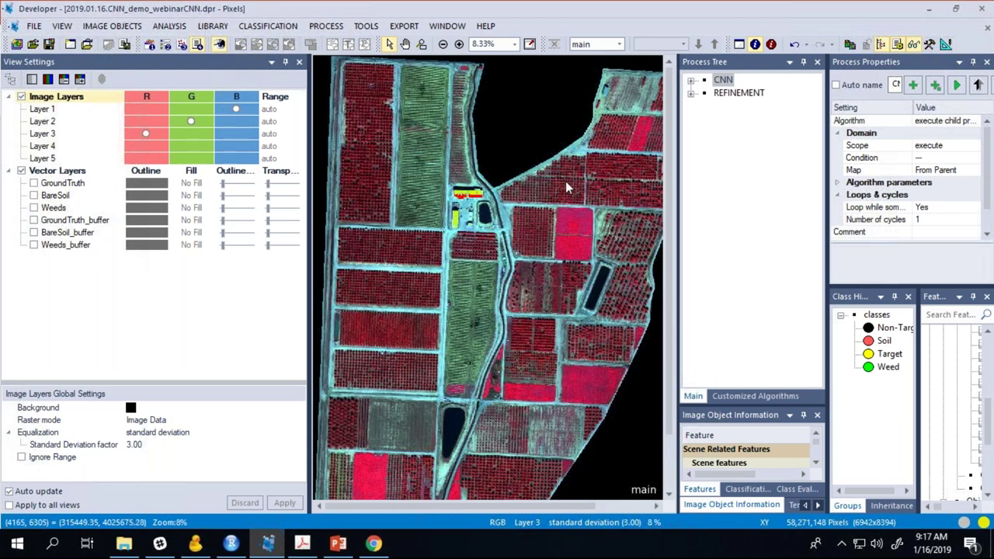
Step: Examine the orchard's tree rows, bright red fields and the rectangular pond at close range
scroll(566, 181, up, 2)
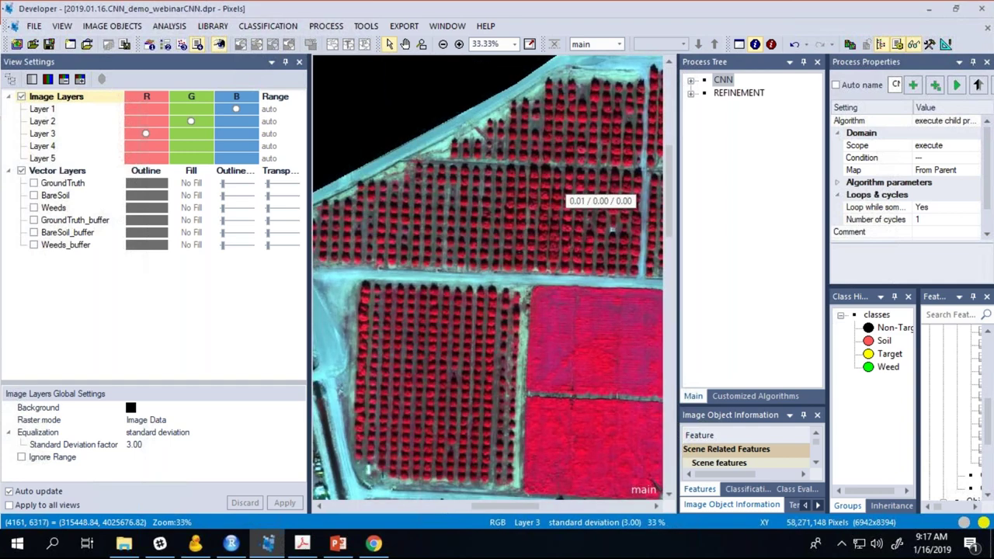
scroll(612, 230, up, 1)
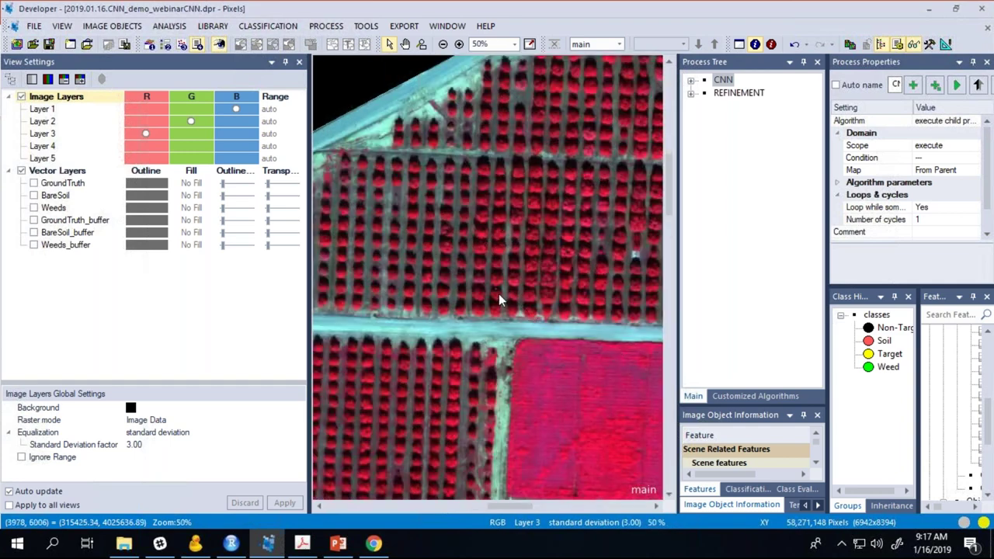
click(404, 44)
drag(595, 329, 566, 259)
scroll(566, 259, down, 1)
drag(392, 435, 533, 317)
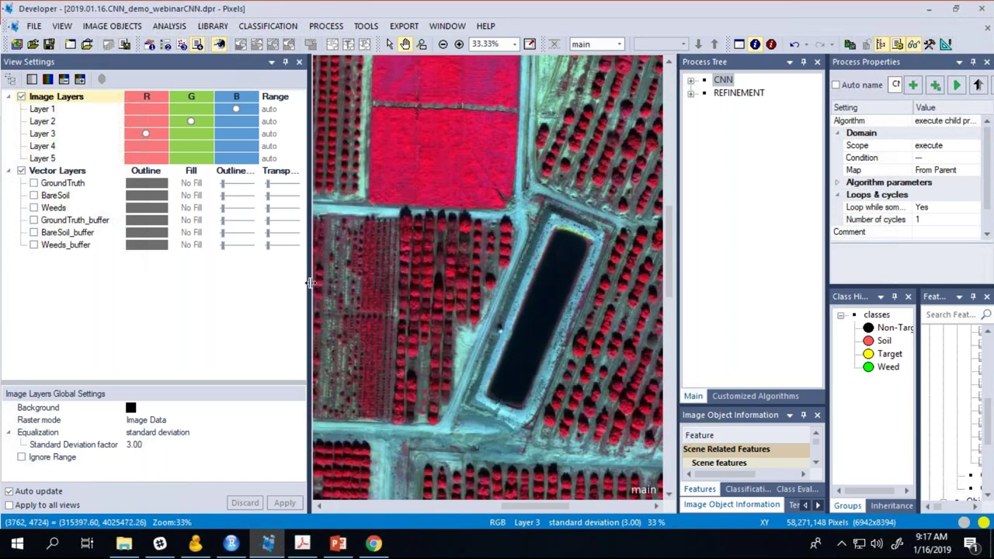
Step: Narrow the view settings and display the GroundTruth, BareSoil and Weeds vector points over the orchard image
drag(304, 283, 166, 282)
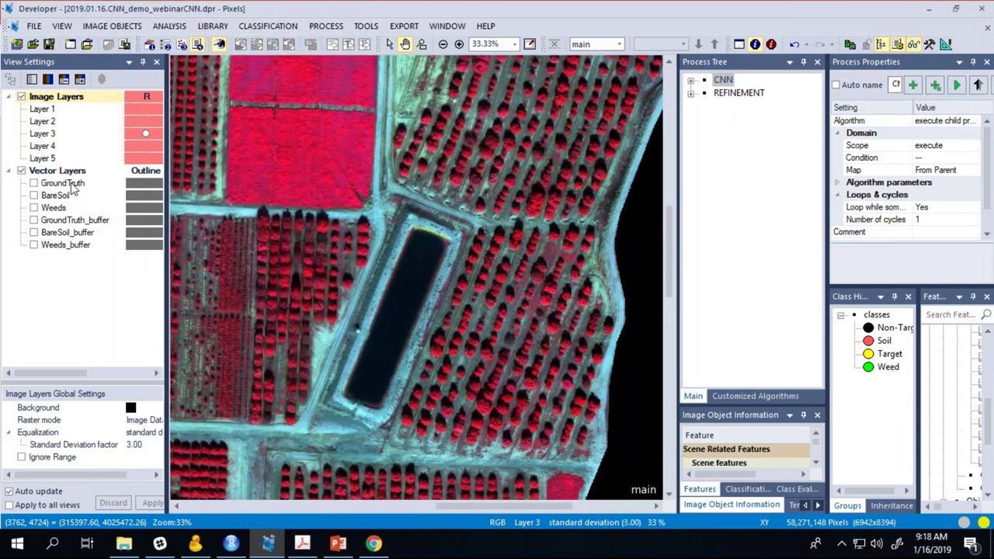
click(72, 184)
click(33, 184)
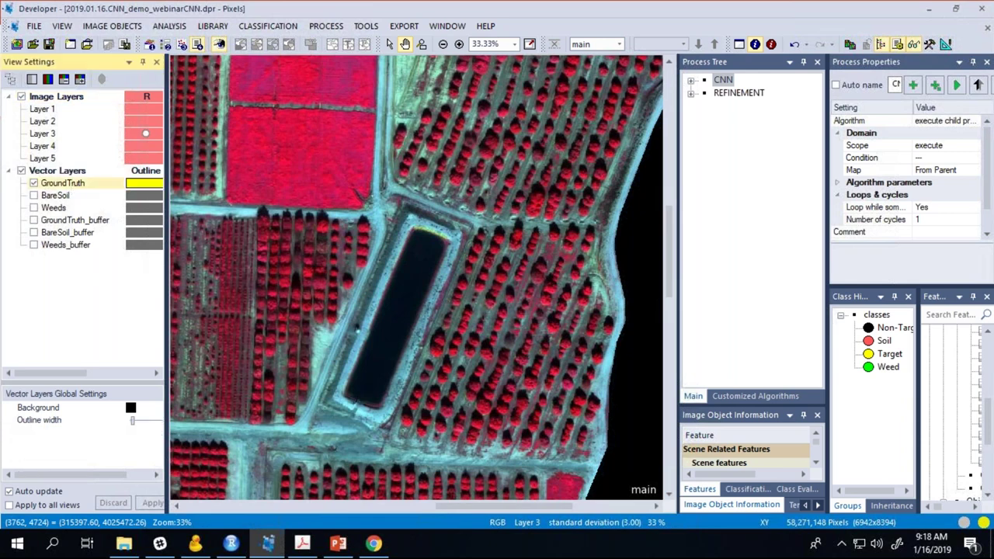
scroll(416, 116, up, 1)
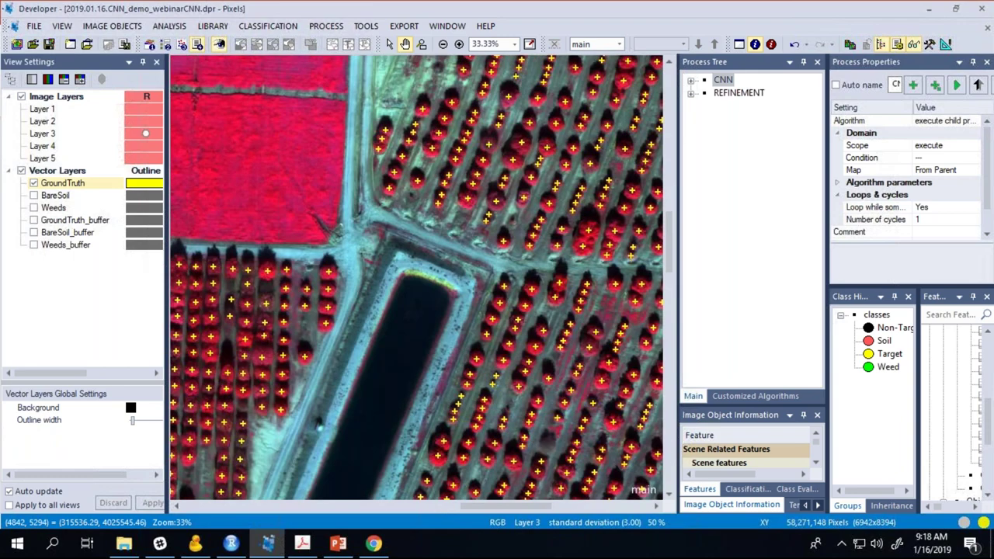
click(34, 196)
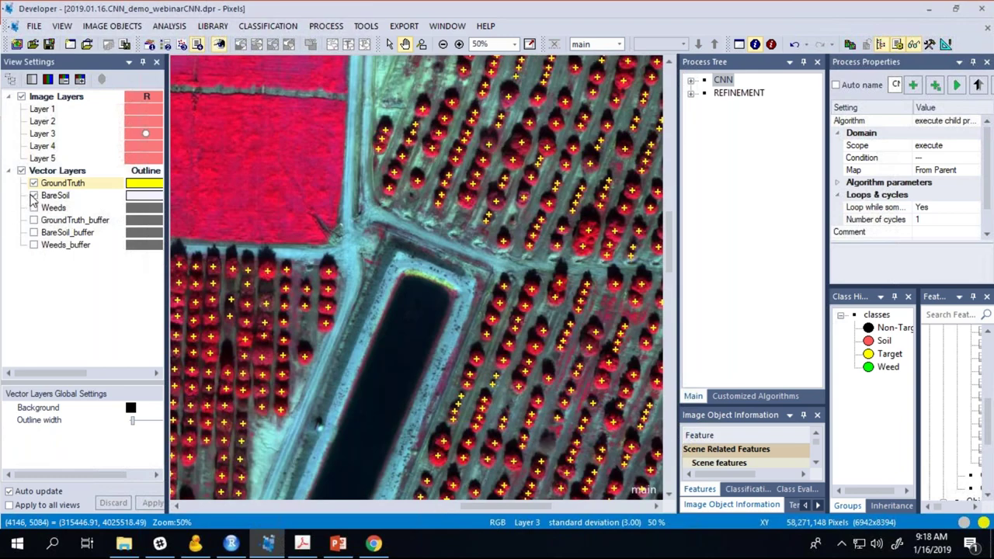
click(33, 208)
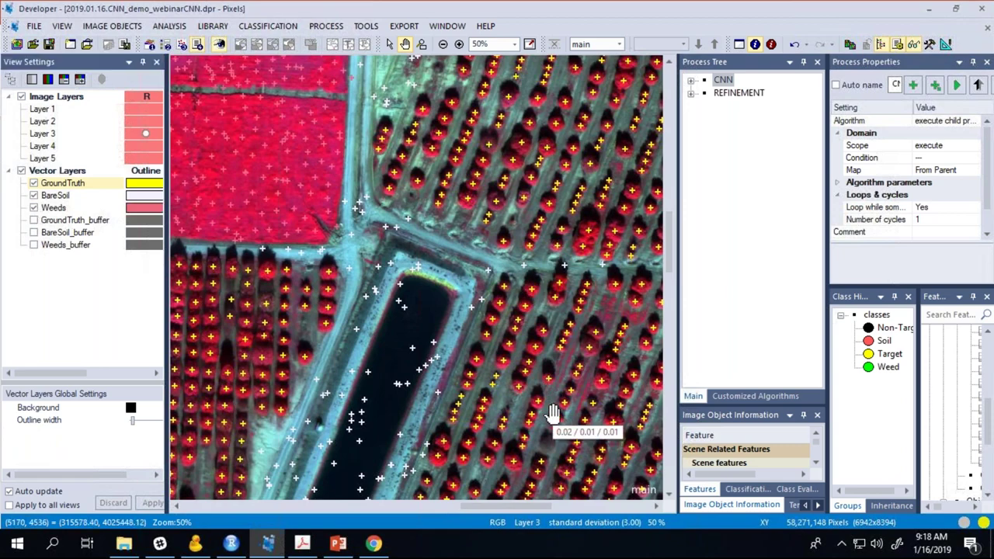
scroll(553, 409, down, 1)
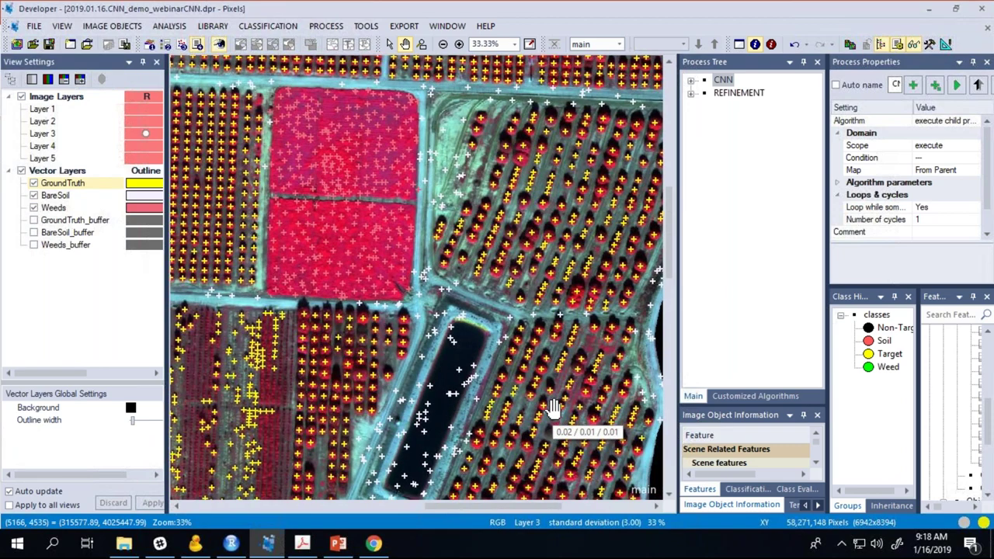
scroll(381, 291, down, 1)
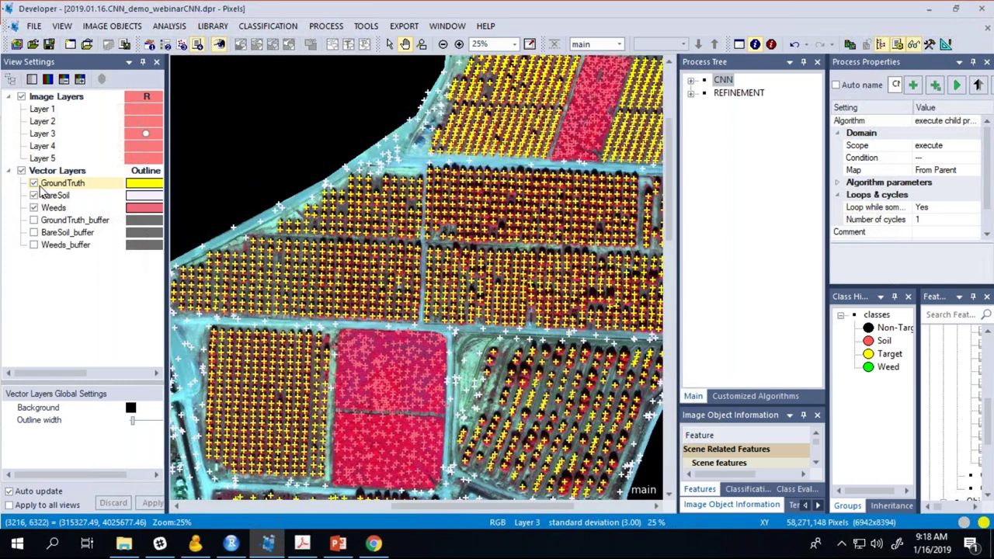
Step: Hide the GroundTruth, BareSoil and Weeds vector layers
click(33, 183)
click(34, 195)
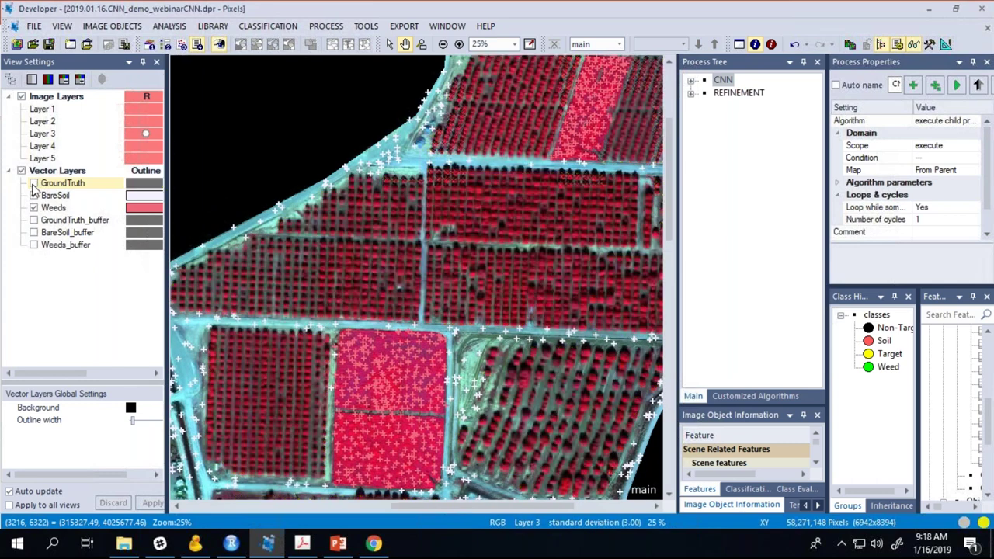
click(33, 207)
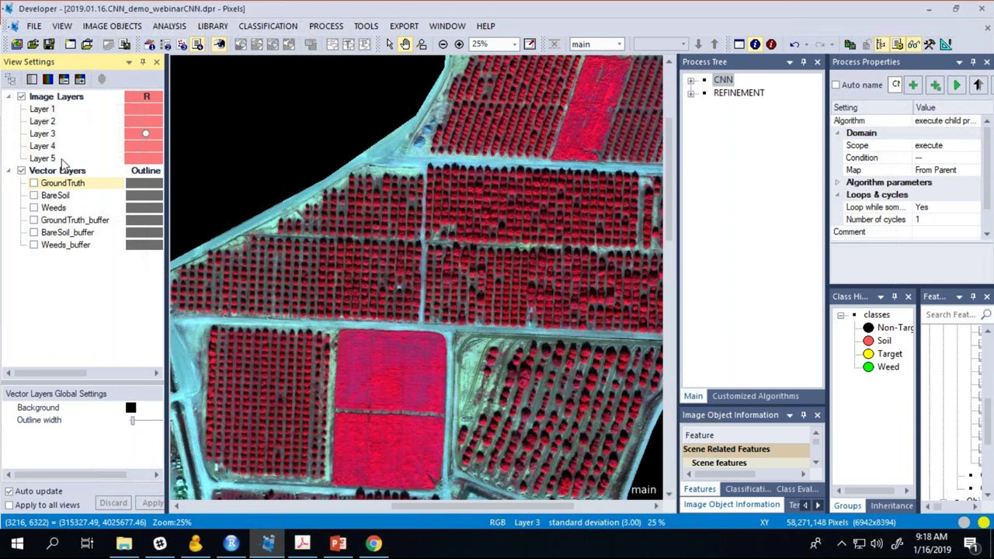
Step: Narrow the view settings further and widen the process tree, keeping the northeastern orchard blocks in view
drag(165, 188, 115, 189)
click(726, 93)
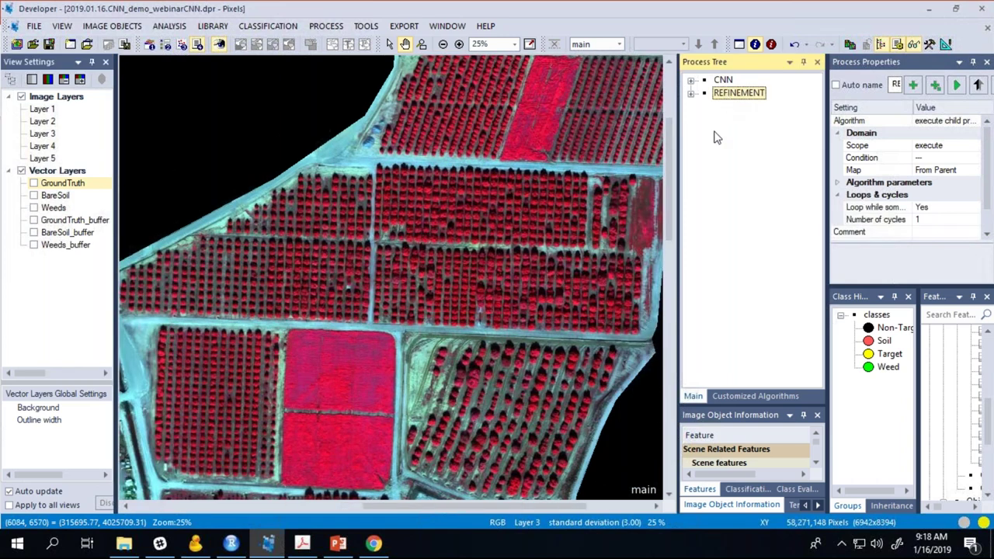
drag(674, 194, 576, 196)
drag(332, 158, 358, 231)
drag(260, 242, 397, 242)
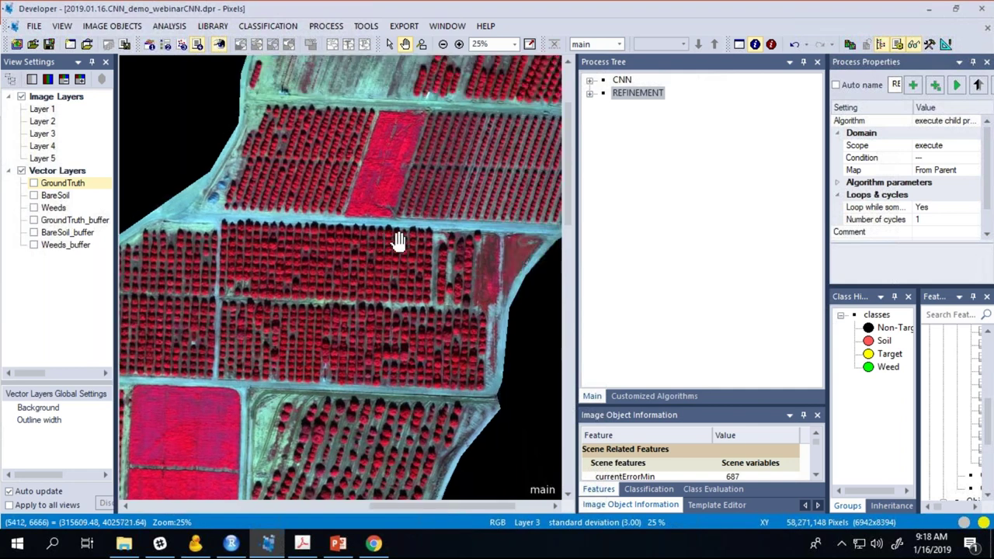
Step: Expand the CNN processes down to the contents of PREPARE PROJECT and widen the process tree to show their full names
click(589, 80)
click(651, 95)
click(603, 94)
click(659, 107)
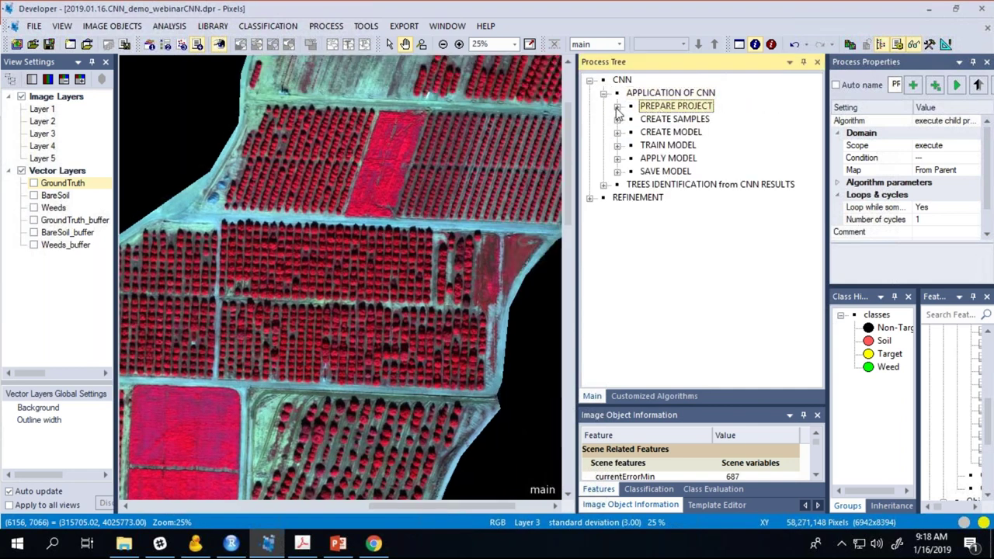
click(616, 106)
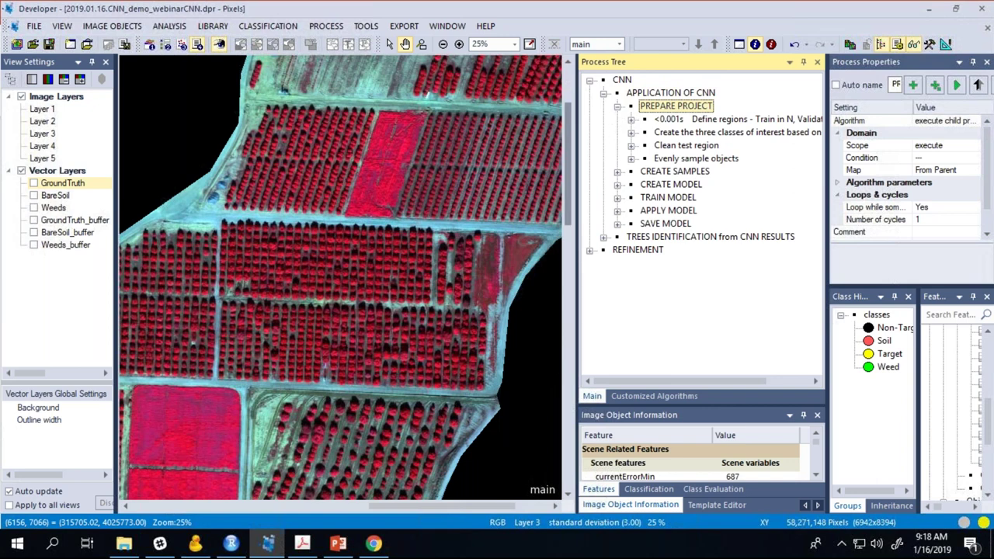
drag(571, 152, 489, 153)
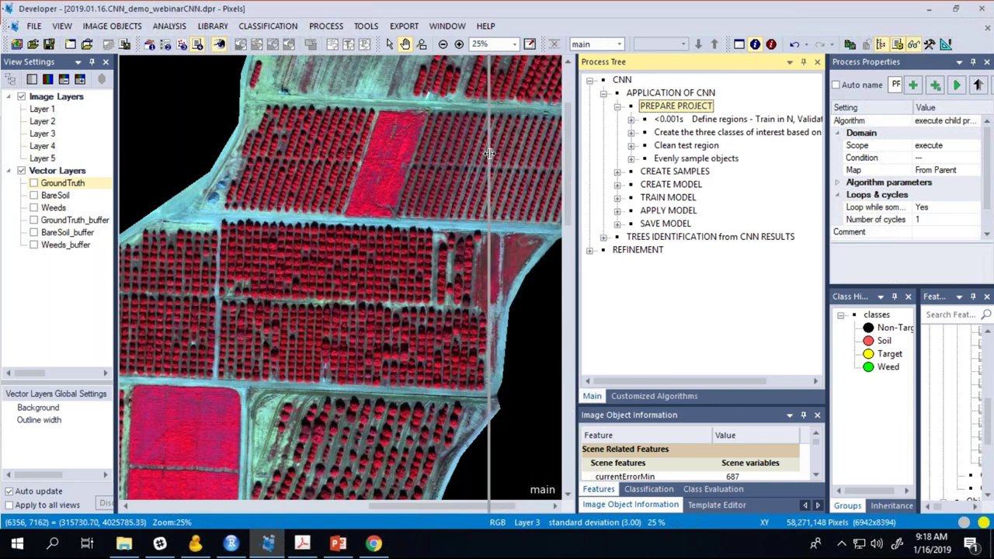
click(435, 163)
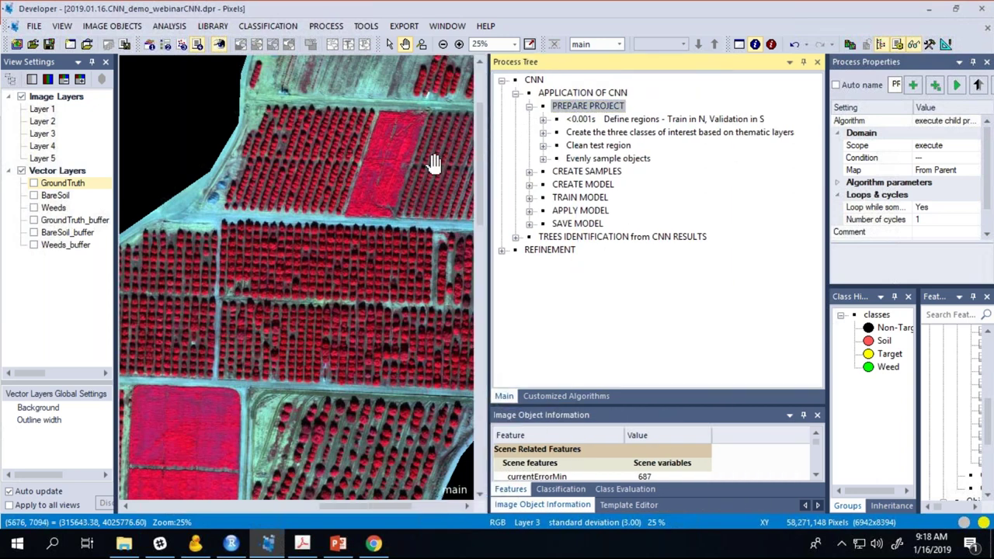
Step: Show the whole scene, expand the Define regions process and review the TestRegion coordinate settings without changing them
scroll(434, 163, down, 3)
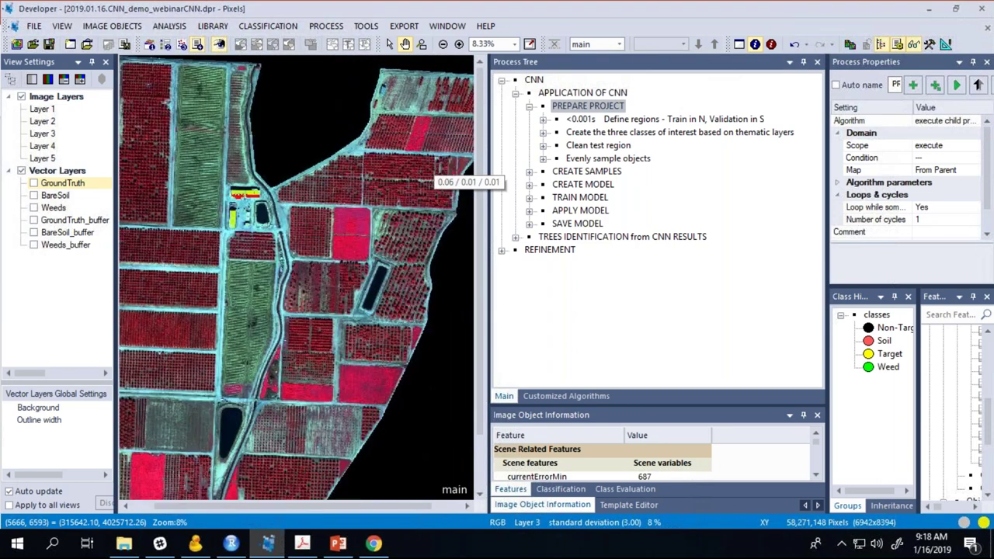
scroll(326, 252, down, 1)
click(605, 119)
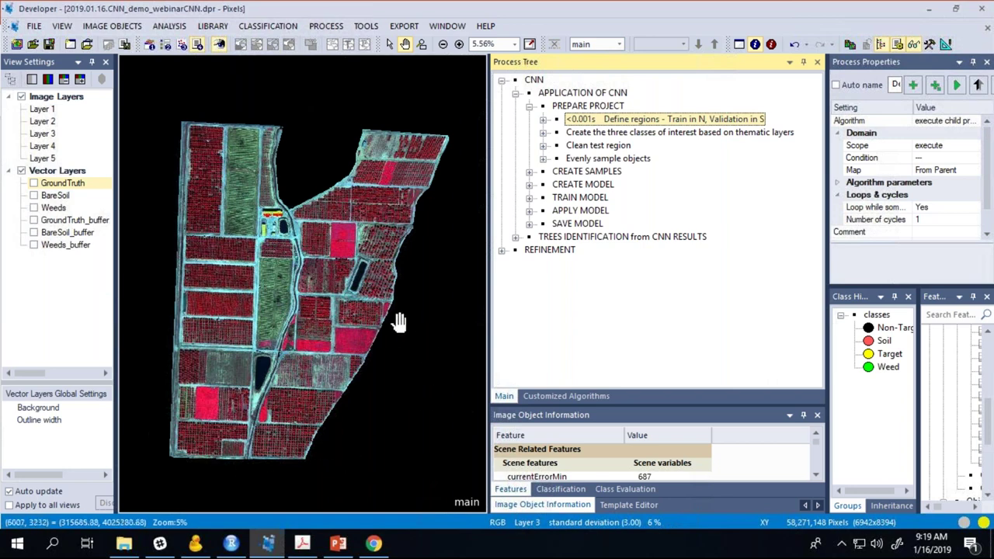
click(543, 120)
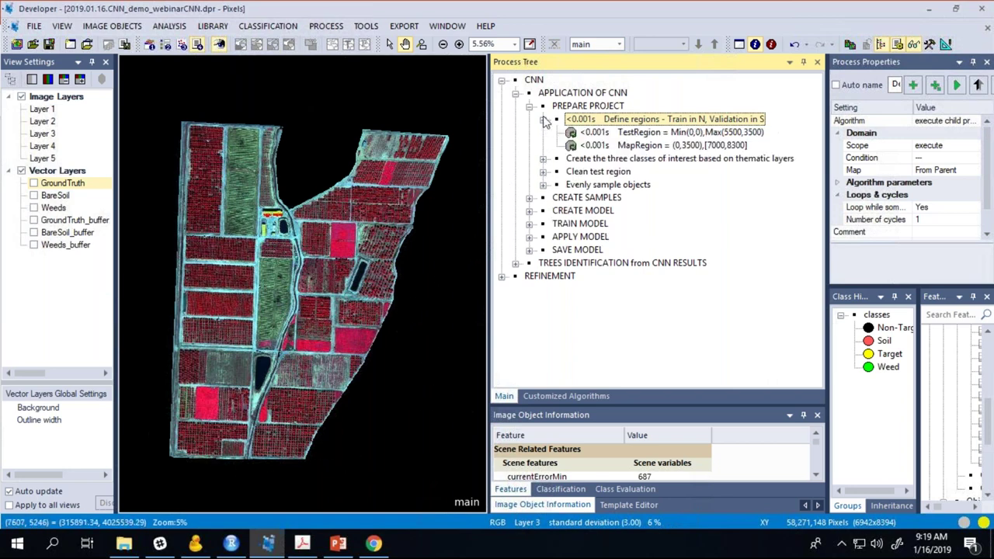
click(648, 134)
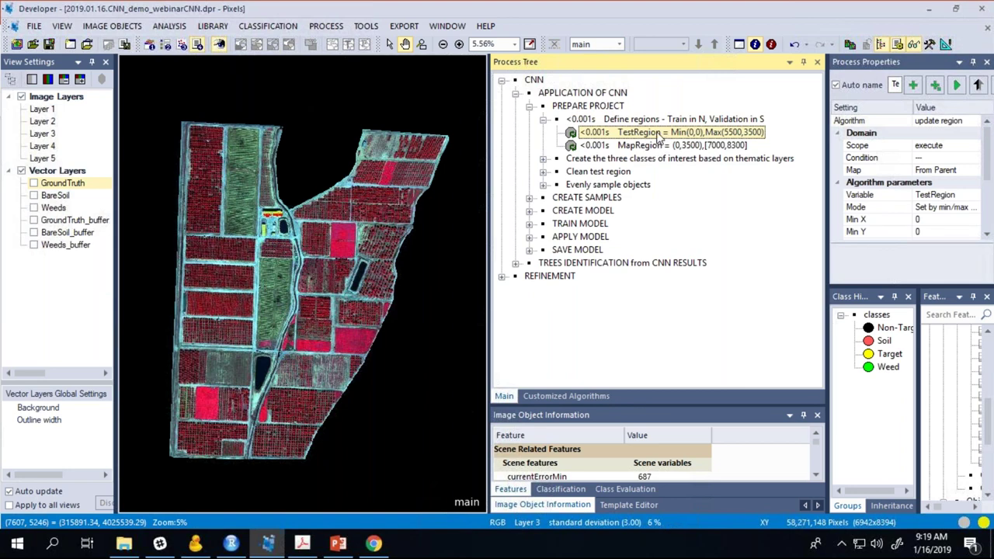
double_click(658, 134)
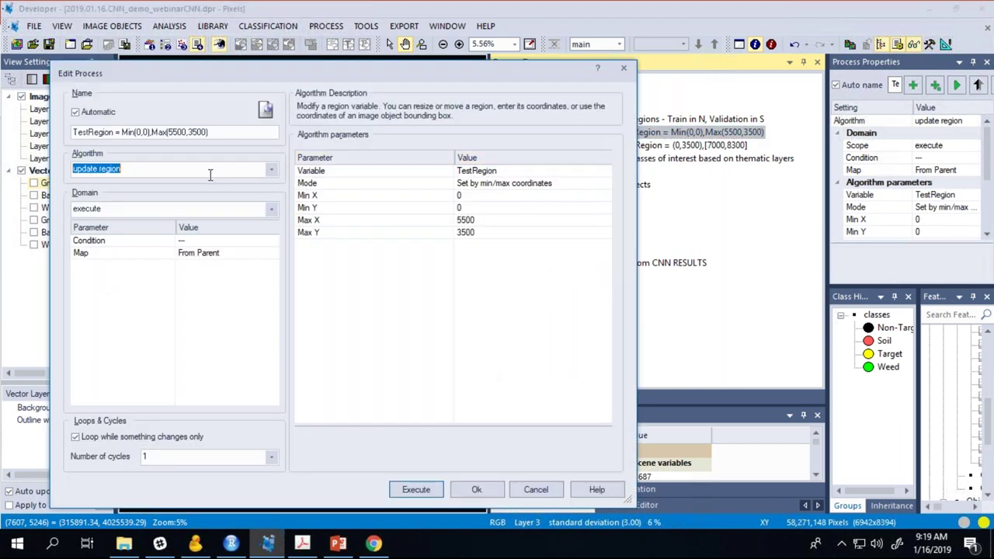
click(622, 68)
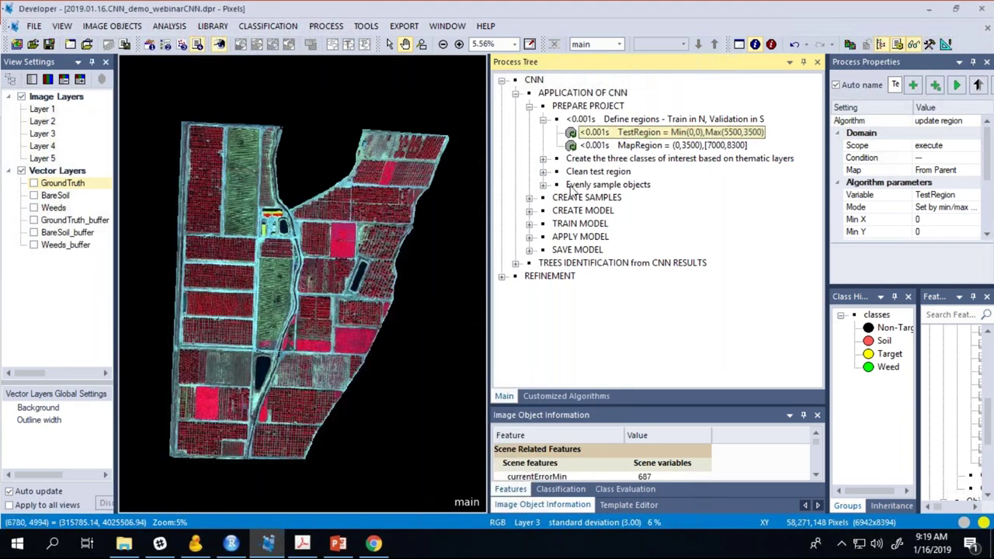
Step: Execute the Define regions process that separates the northern training area from the southern validation area
right_click(621, 120)
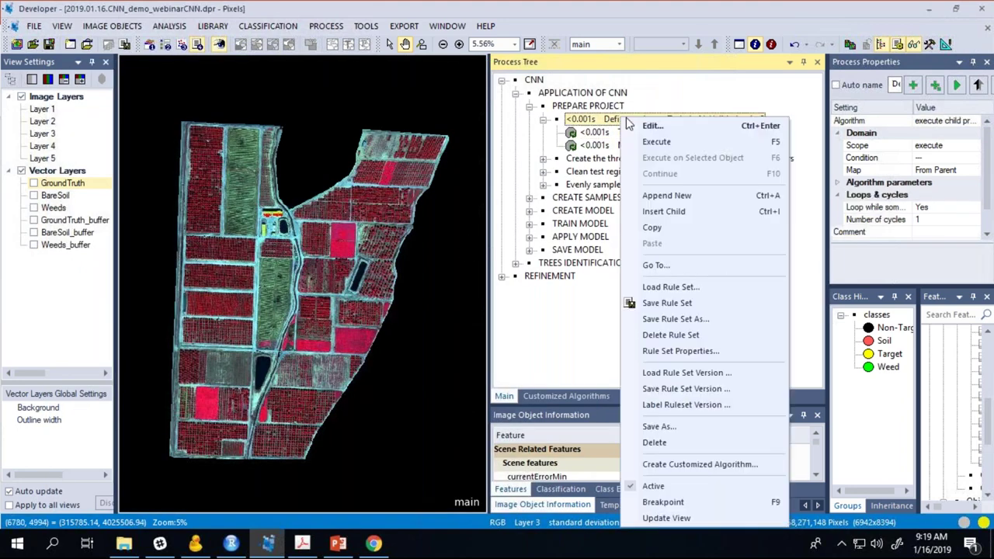
click(656, 142)
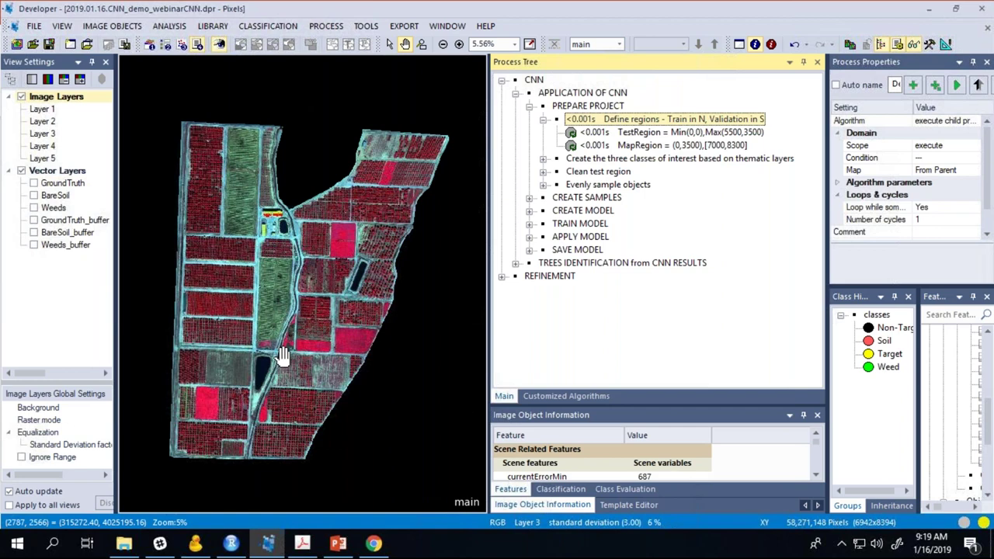
scroll(282, 353, up, 1)
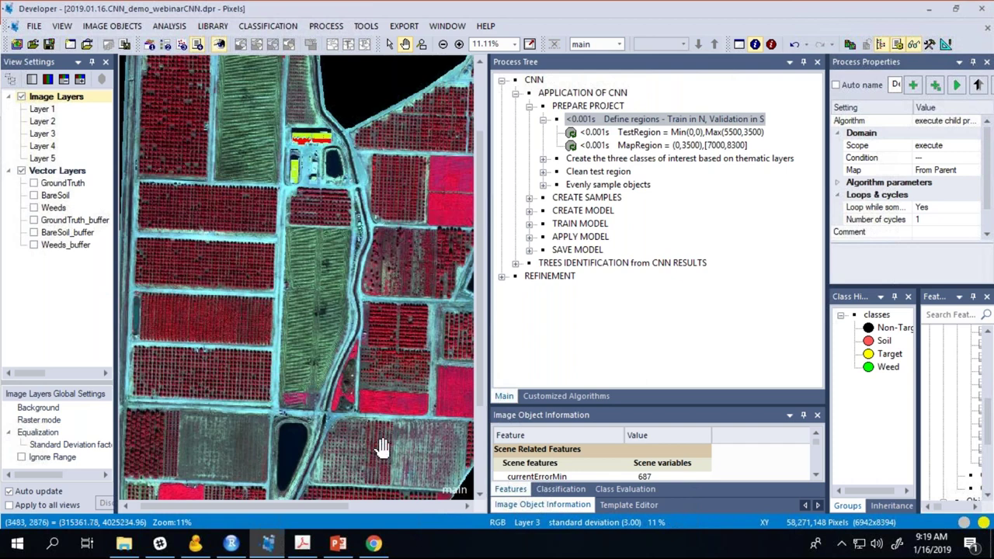
Step: Collapse Define regions, expand the process creating the three classes from thematic layers, and display the GroundTruth points on the trees
click(543, 119)
click(543, 133)
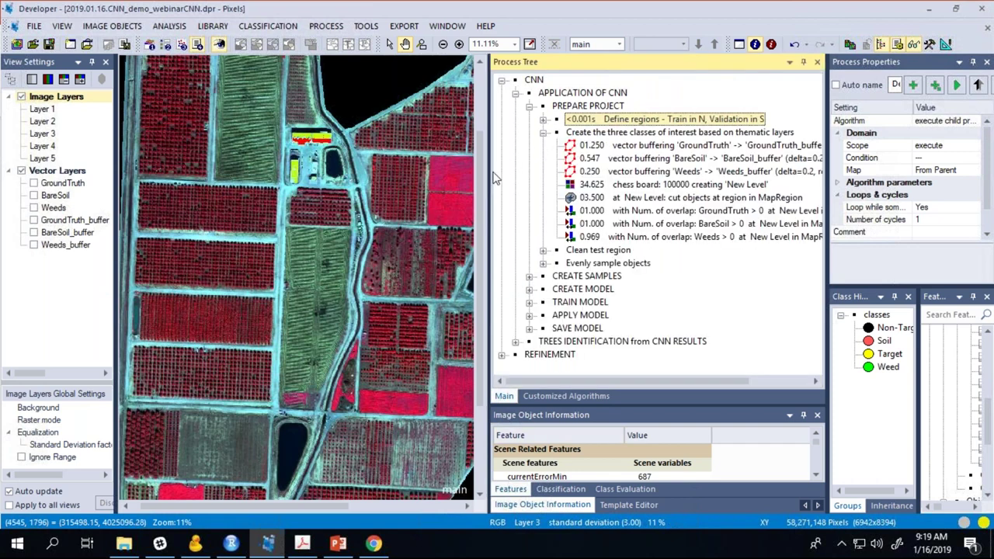
click(33, 184)
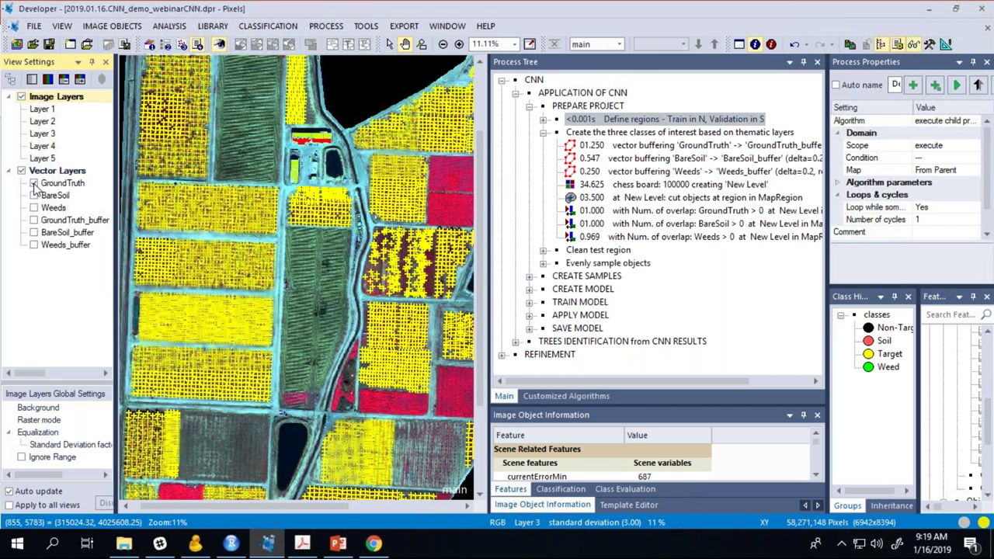
scroll(169, 194, up, 5)
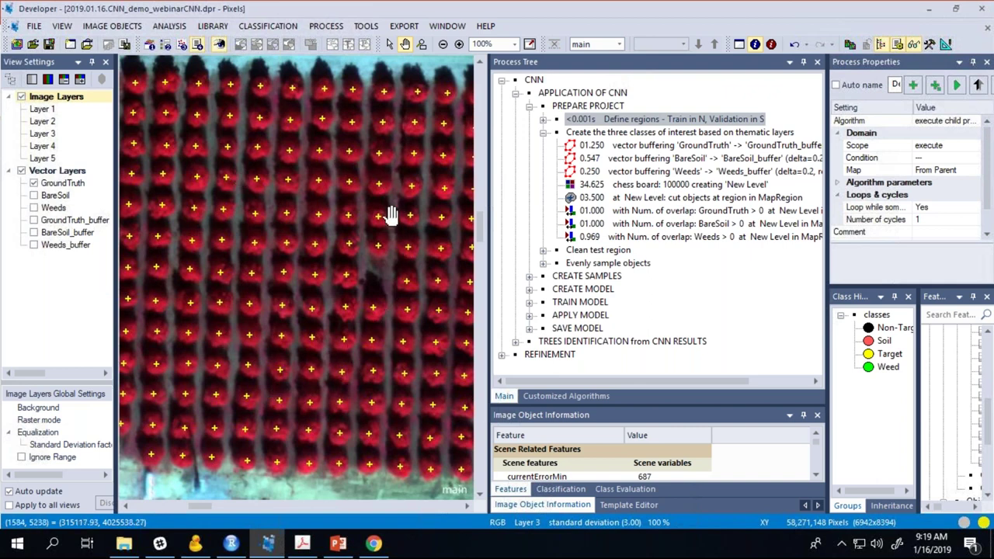
Step: Review the settings of the GroundTruth vector buffering process without changing them and look closely at a tree point
click(651, 147)
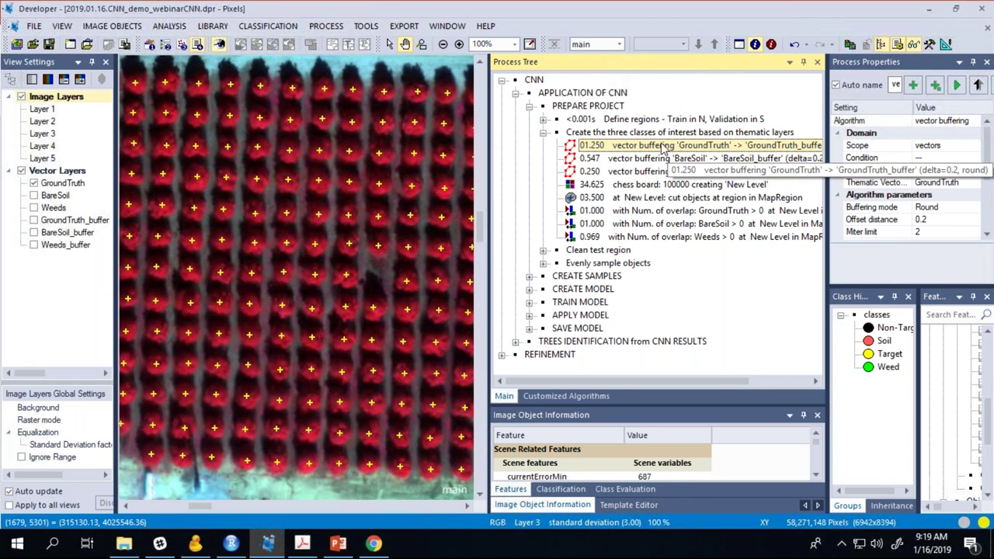
double_click(664, 148)
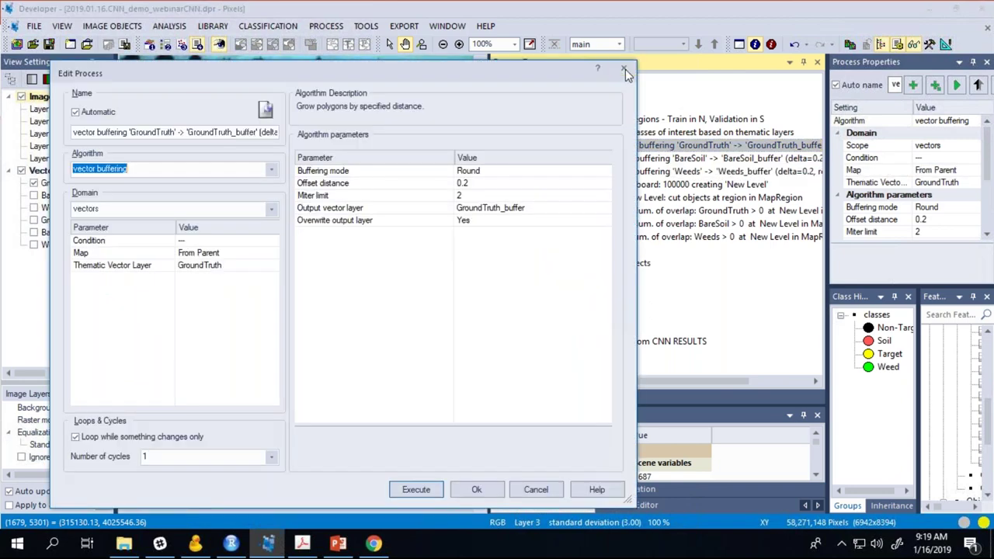
click(624, 73)
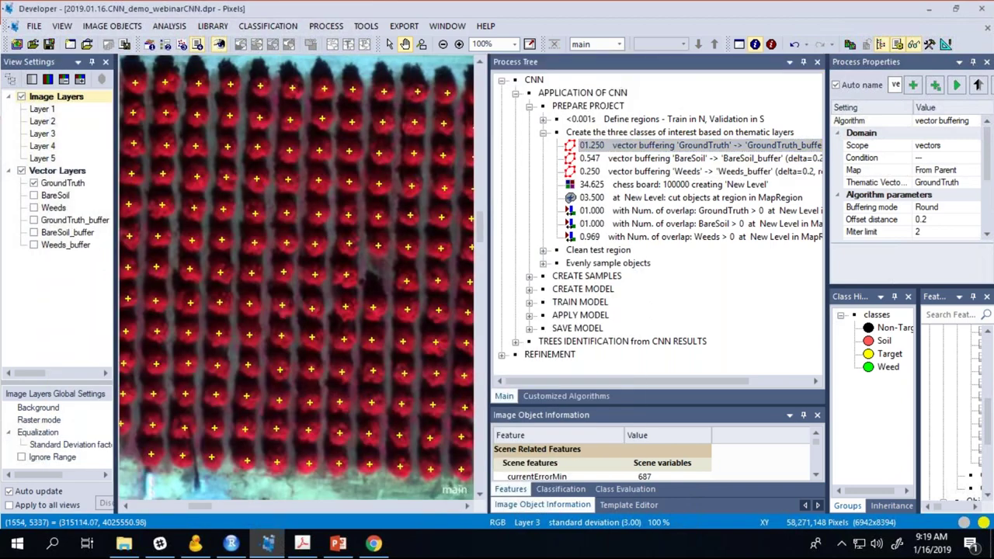
scroll(380, 175, up, 5)
scroll(368, 182, up, 3)
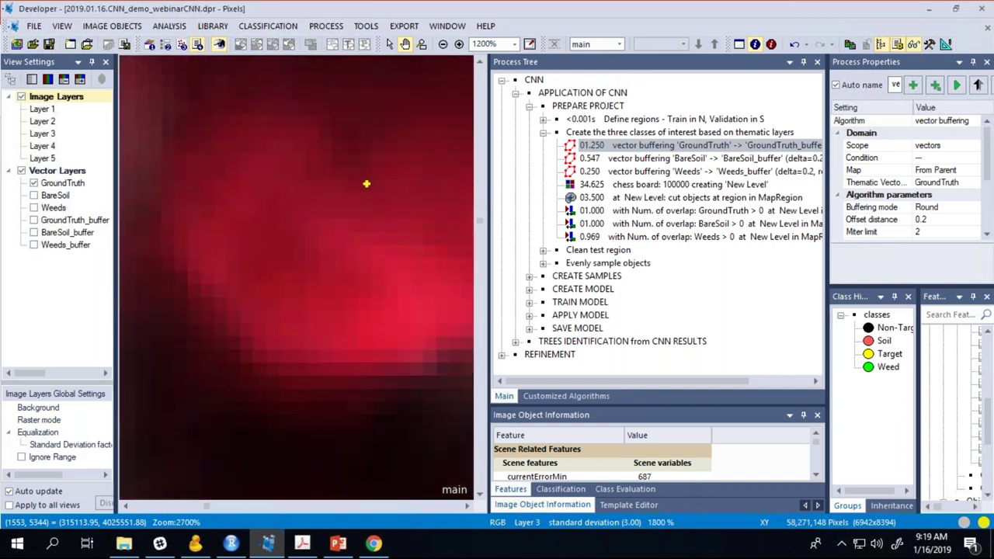
scroll(353, 192, down, 6)
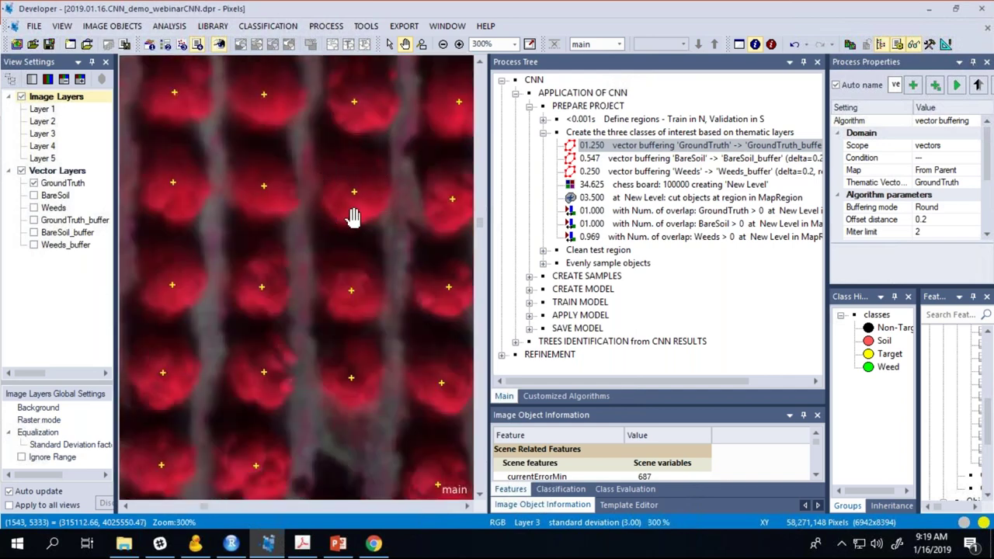
Step: Execute the three vector buffering processes for the GroundTruth, BareSoil and Weeds layers
right_click(641, 146)
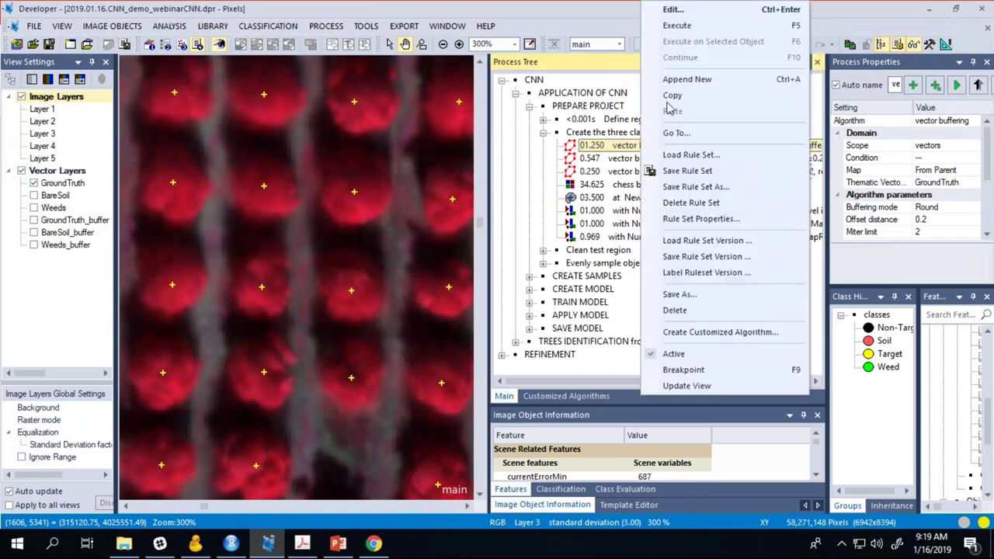
click(676, 25)
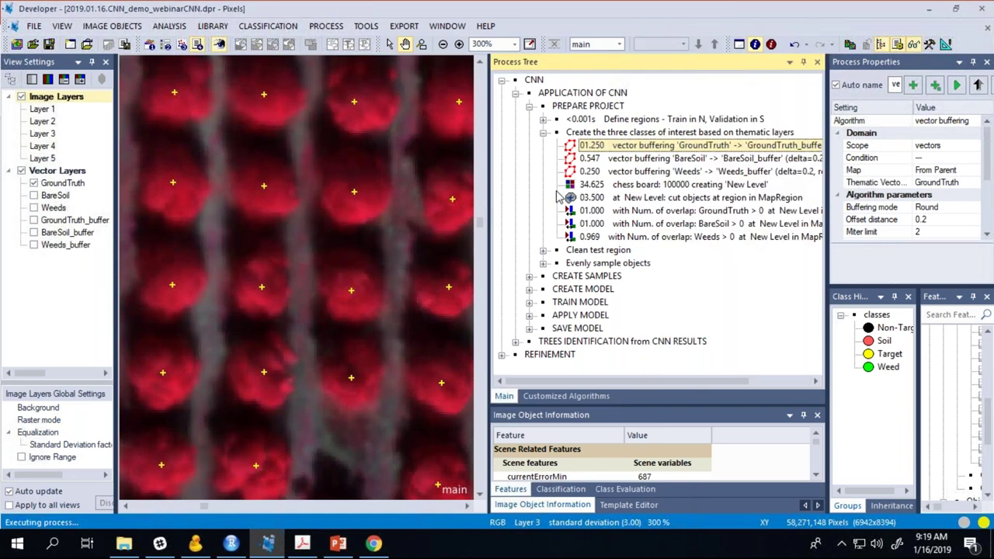
click(589, 159)
right_click(611, 159)
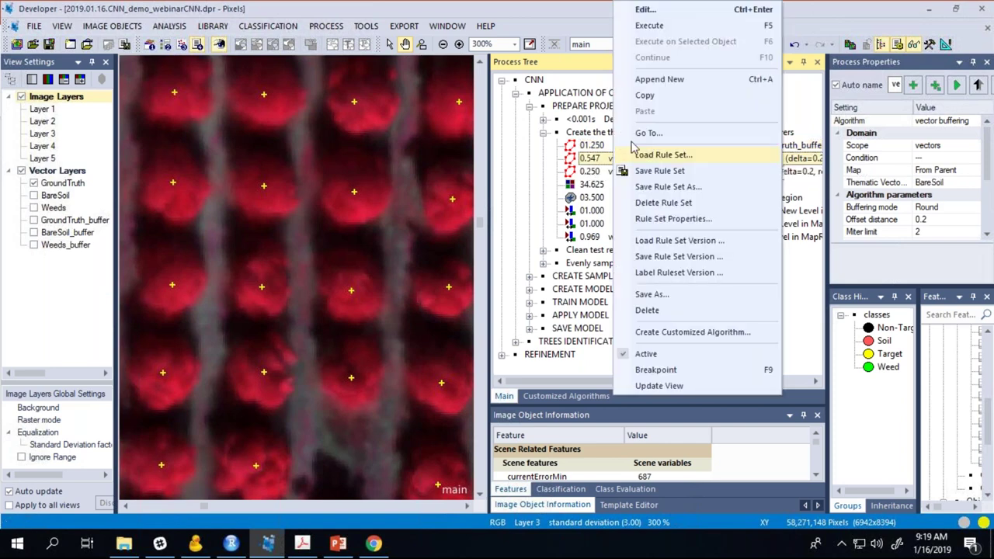
click(648, 25)
click(613, 171)
right_click(621, 171)
click(669, 25)
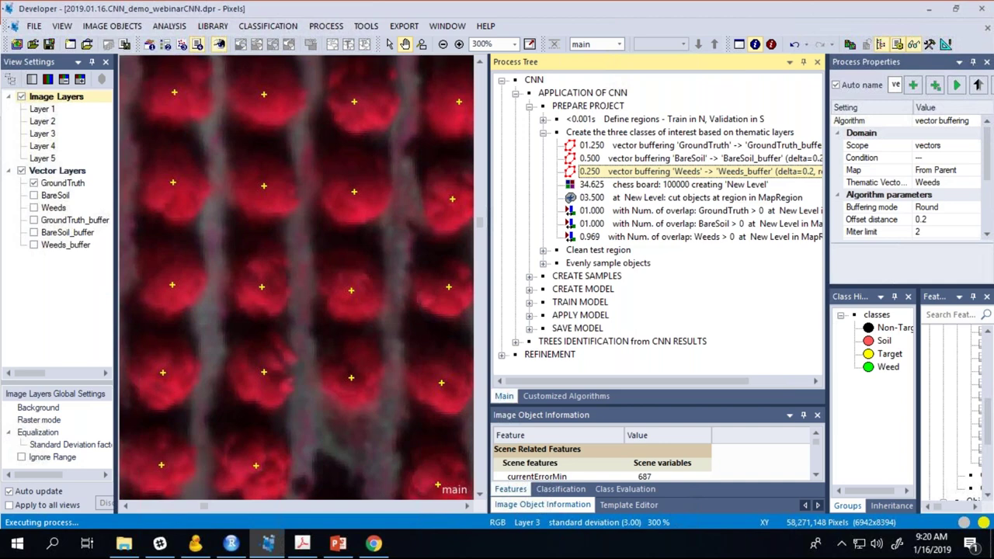
Step: Display the GroundTruth_buffer layer and examine the buffer circles around the tree points
click(34, 220)
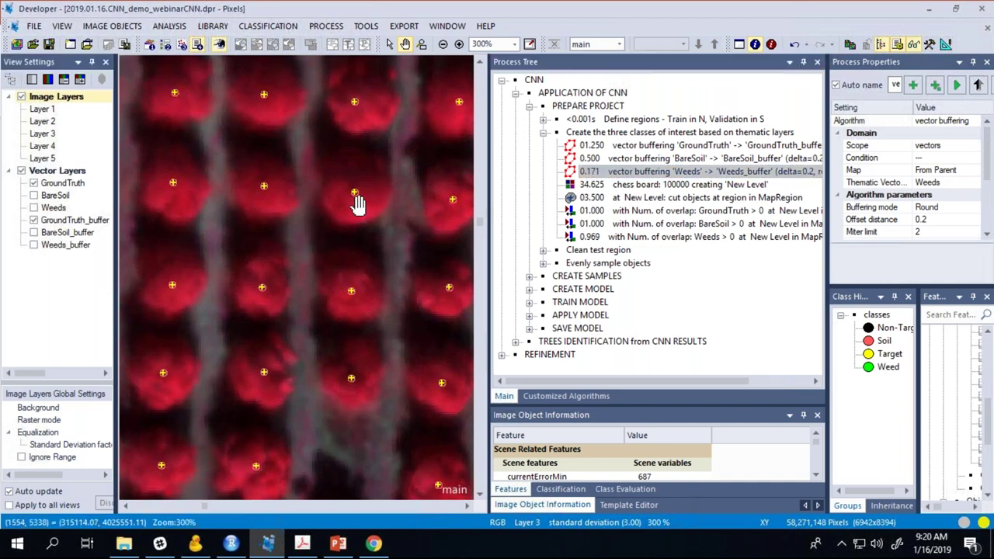
scroll(354, 204, up, 1)
scroll(346, 156, up, 5)
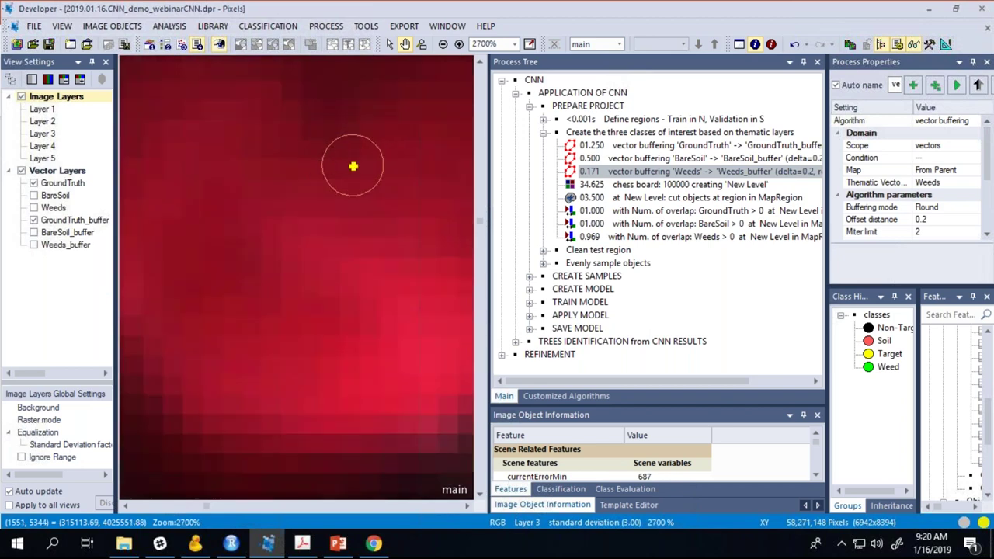
scroll(315, 172, down, 4)
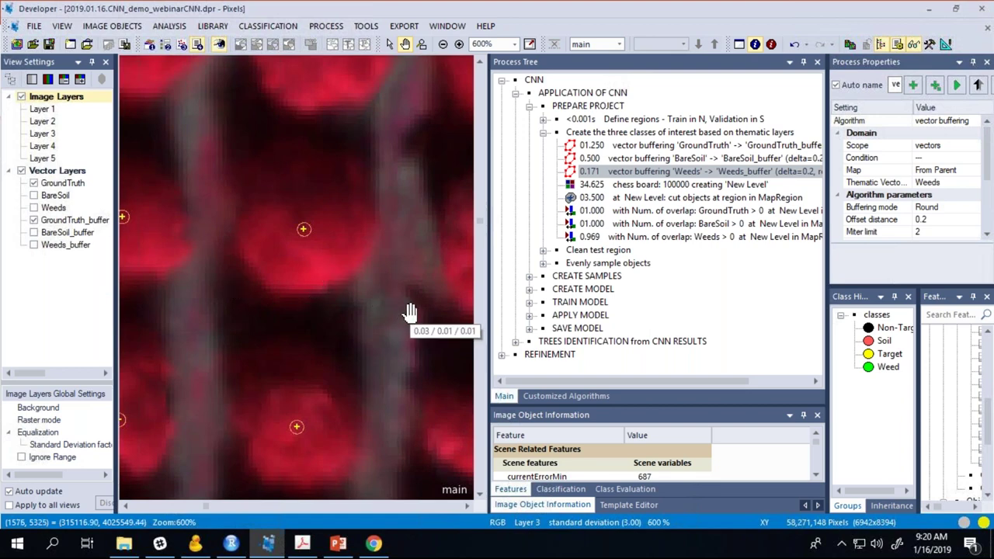
scroll(410, 312, down, 1)
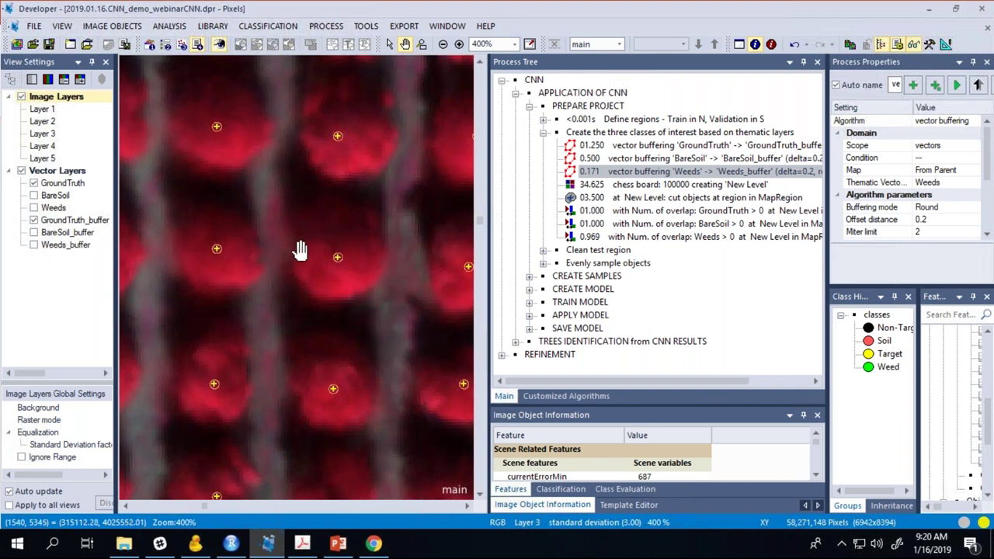
Step: Execute the chess board segmentation creating New Level, switch to the classification view and hide the GroundTruth_buffer layer
right_click(630, 192)
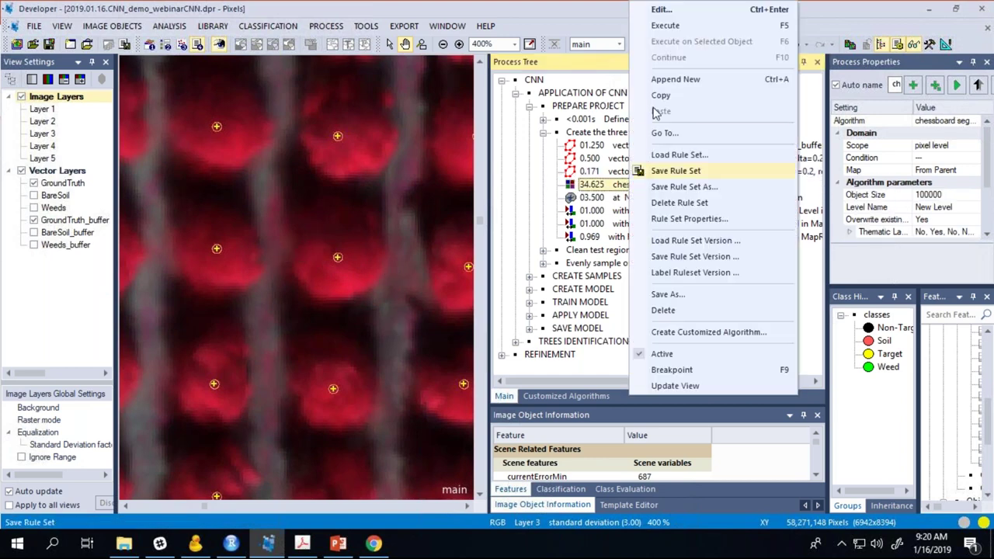
click(665, 26)
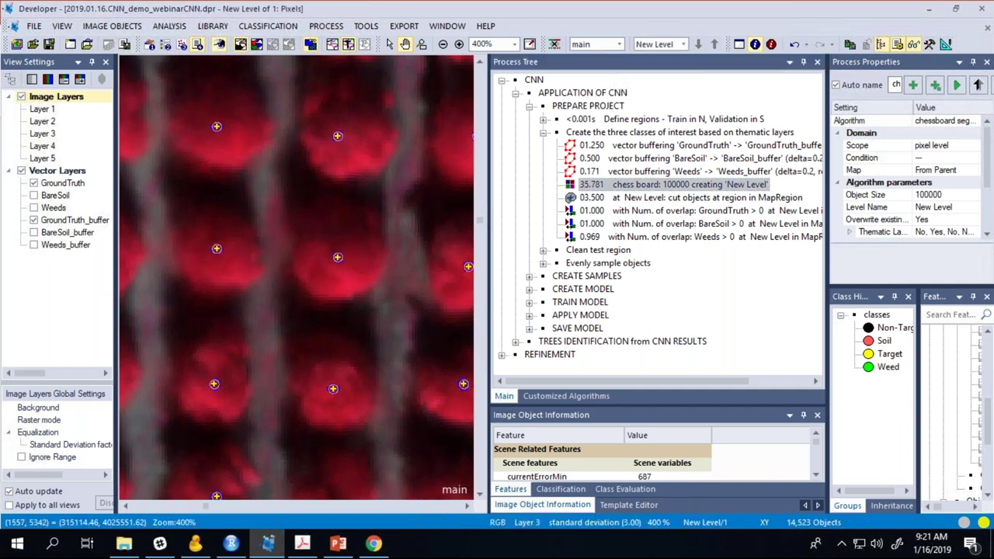
scroll(353, 264, up, 2)
click(261, 48)
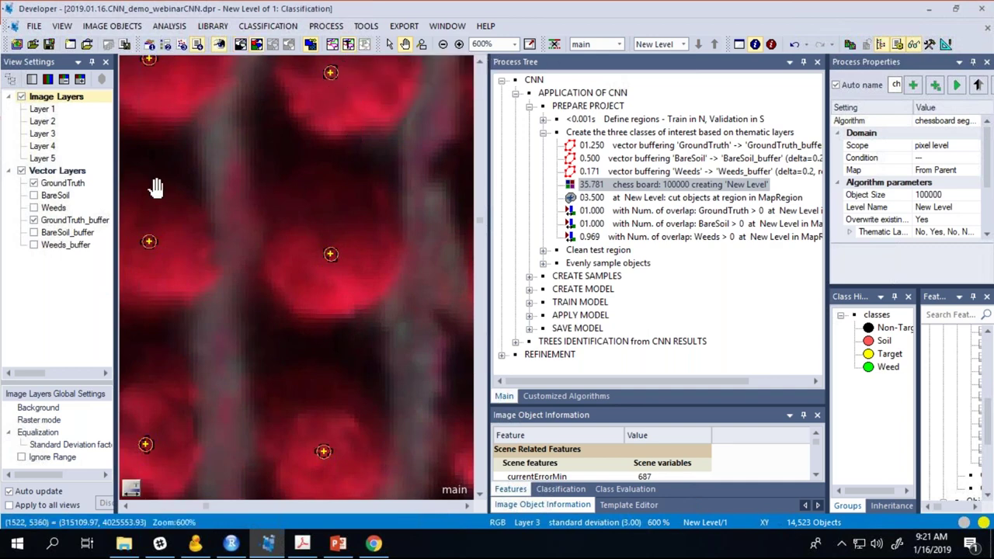
click(33, 221)
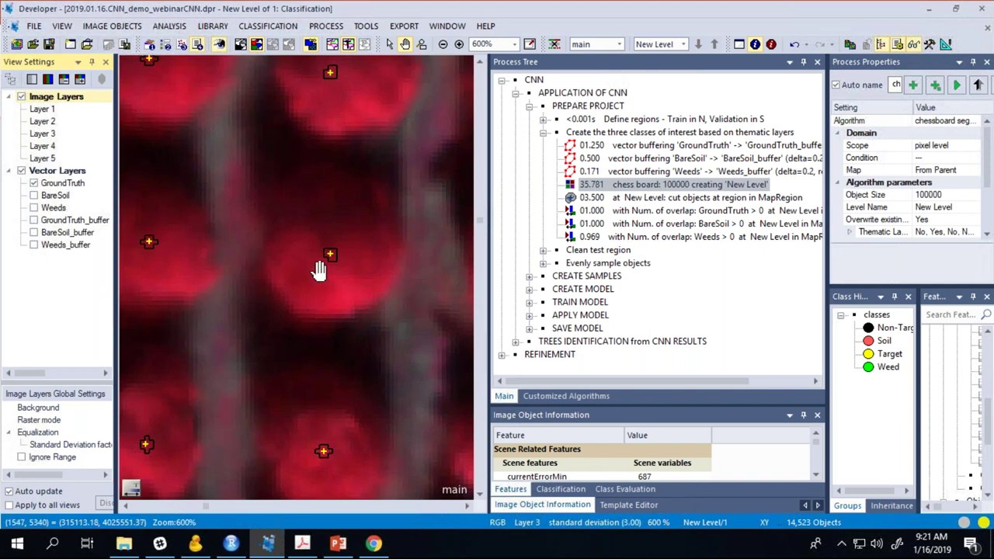
Step: Examine the segmented object around a tree point and the other sample objects along the orchard's edge
scroll(326, 251, up, 1)
scroll(327, 251, up, 5)
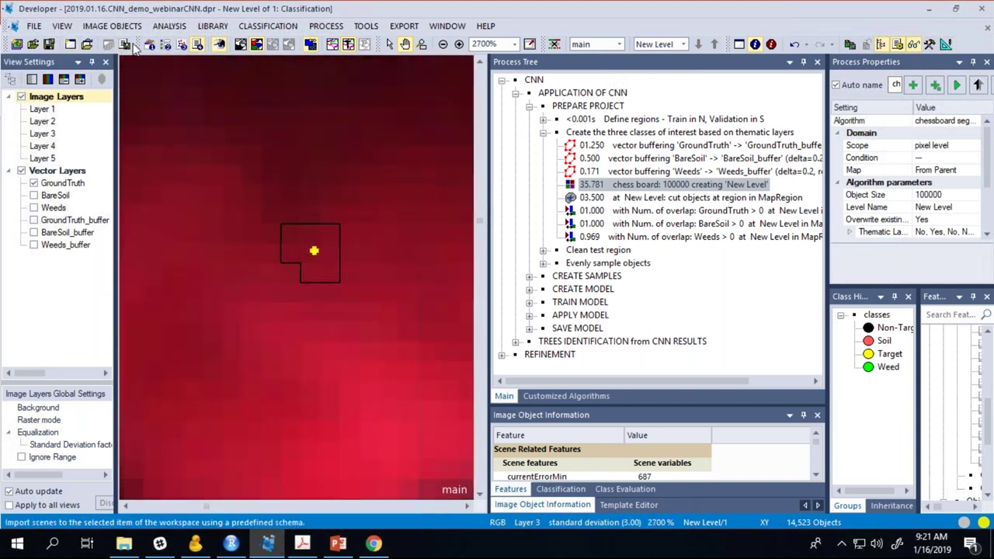
click(389, 44)
click(299, 234)
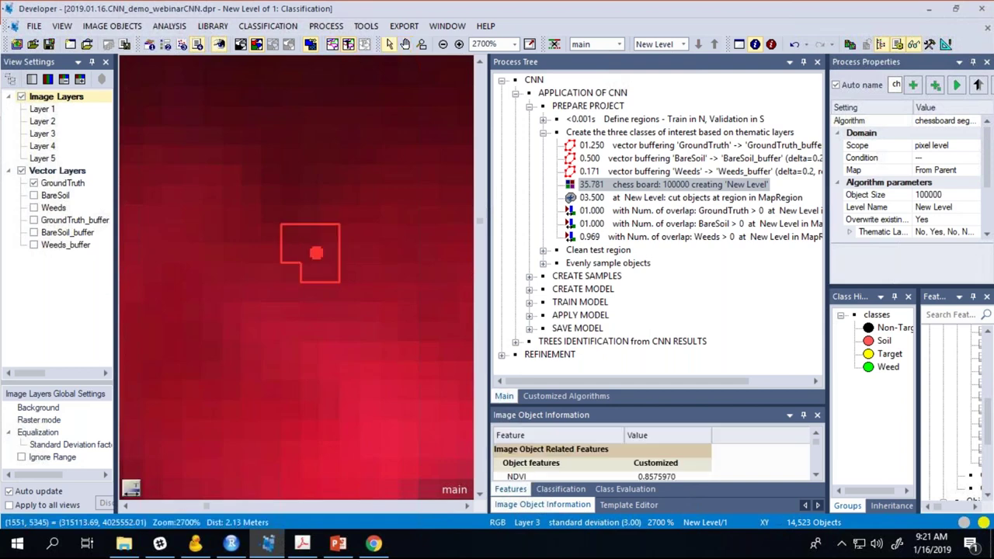
click(297, 238)
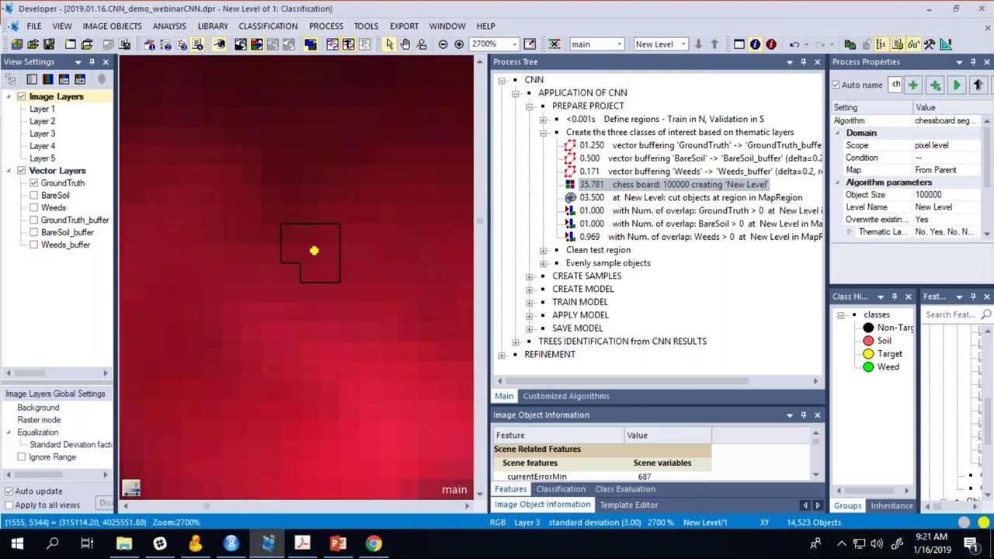
scroll(297, 237, down, 6)
scroll(298, 237, down, 1)
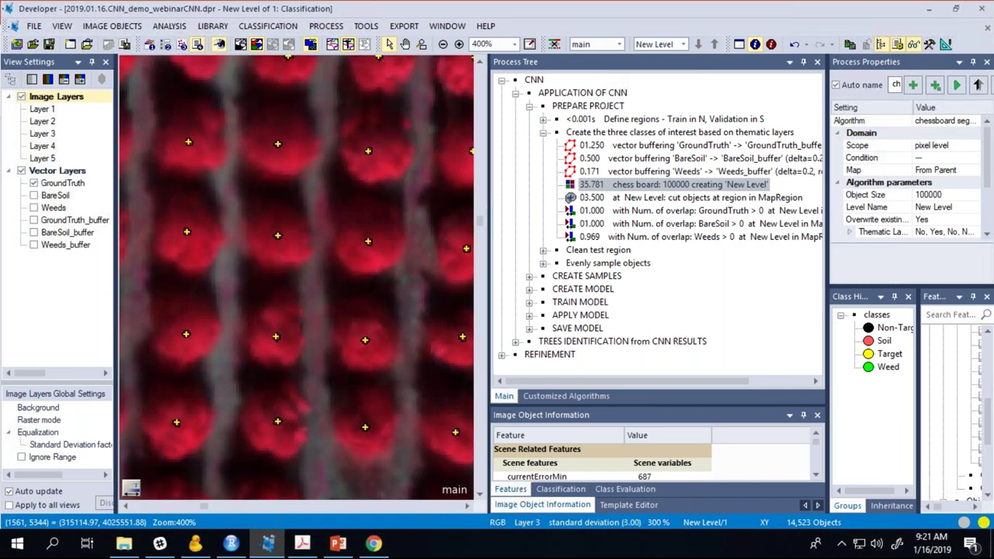
scroll(373, 57, down, 3)
scroll(366, 86, up, 3)
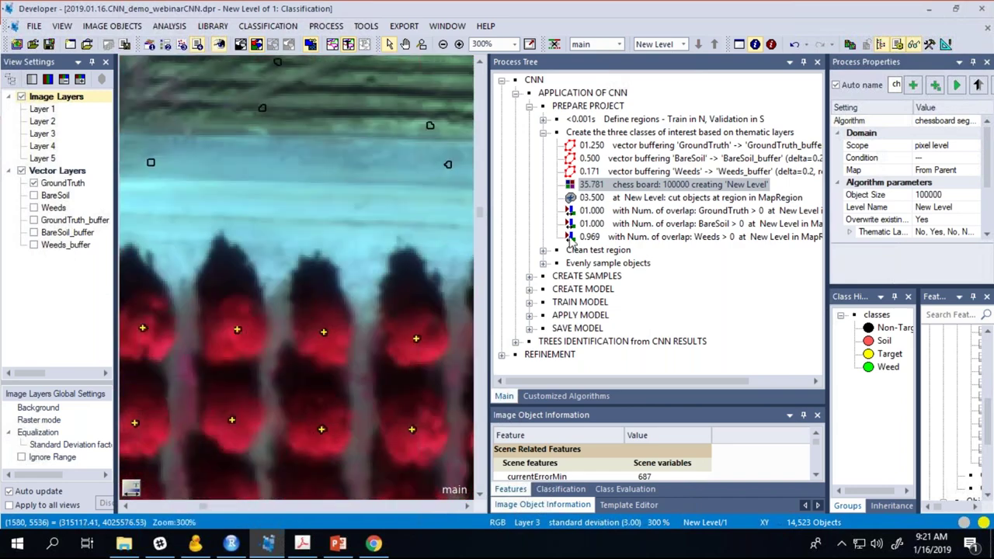
Step: Execute the process that cuts New Level objects at the MapRegion region and look through the class assignment processes below it
click(646, 198)
right_click(647, 198)
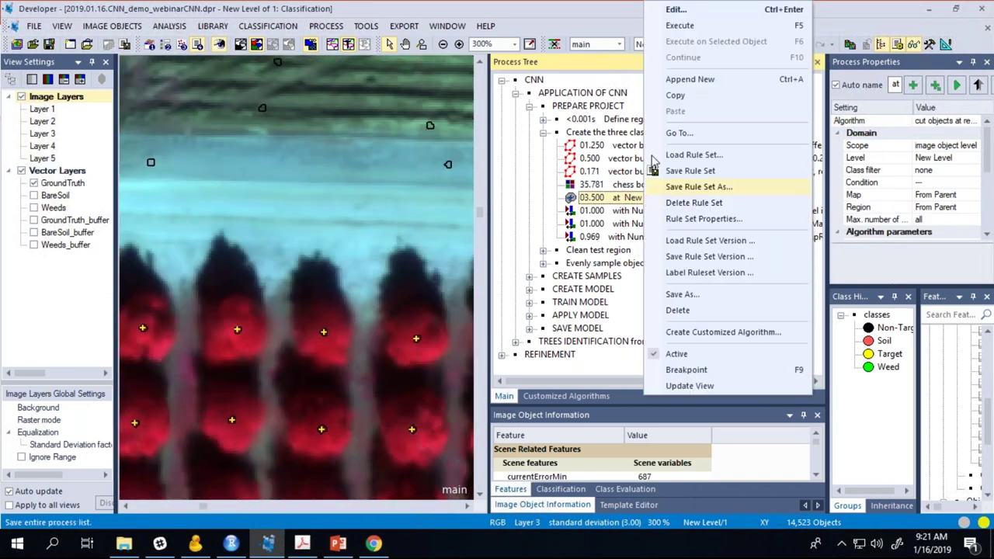
key(F5)
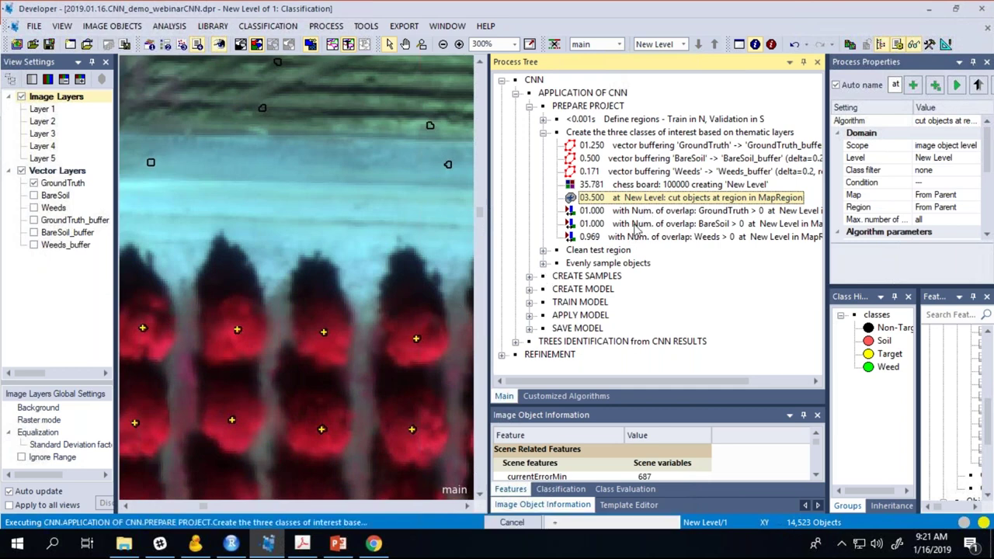
click(765, 212)
click(765, 223)
click(757, 241)
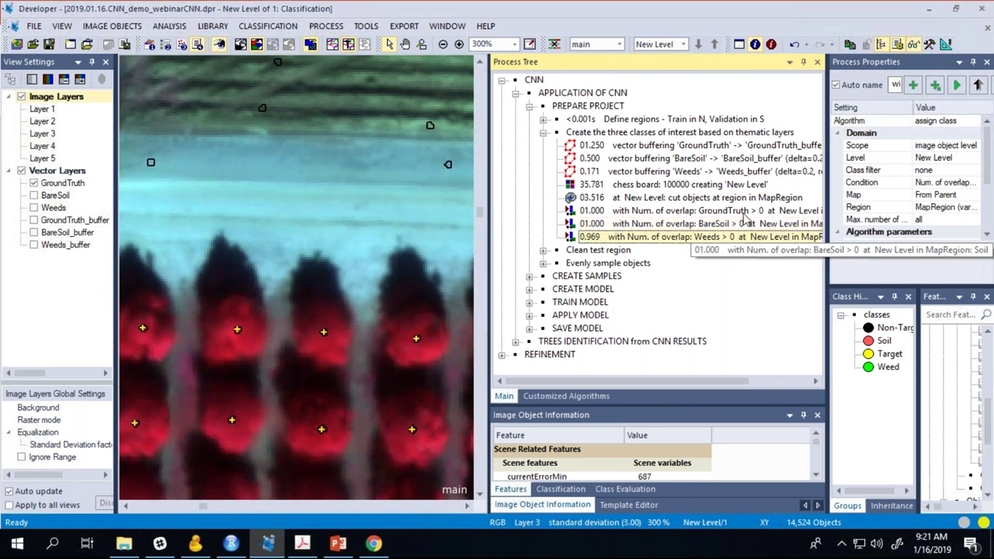
Step: Execute the assignment of New Level objects overlapping GroundTruth to the Target class and inspect a classified tree object
click(743, 211)
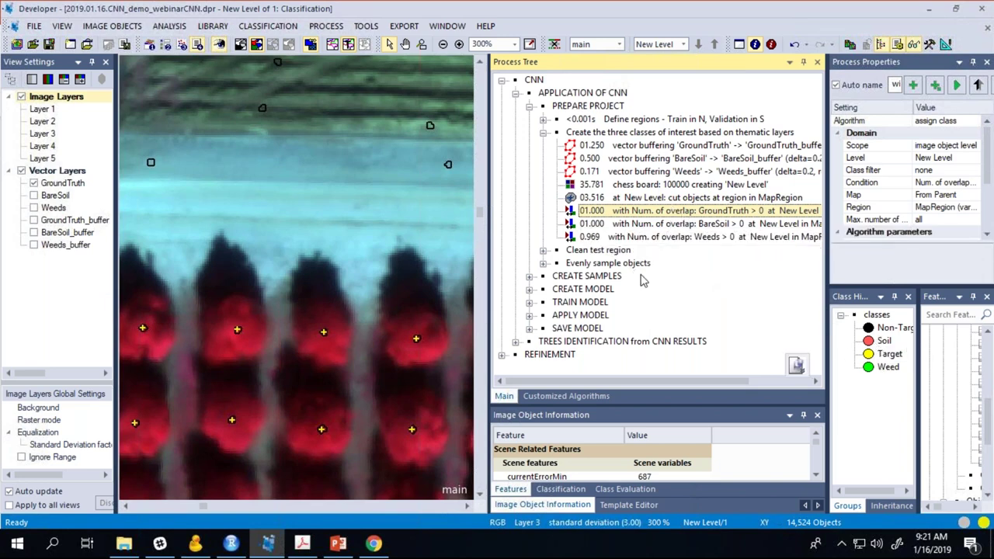
key(F5)
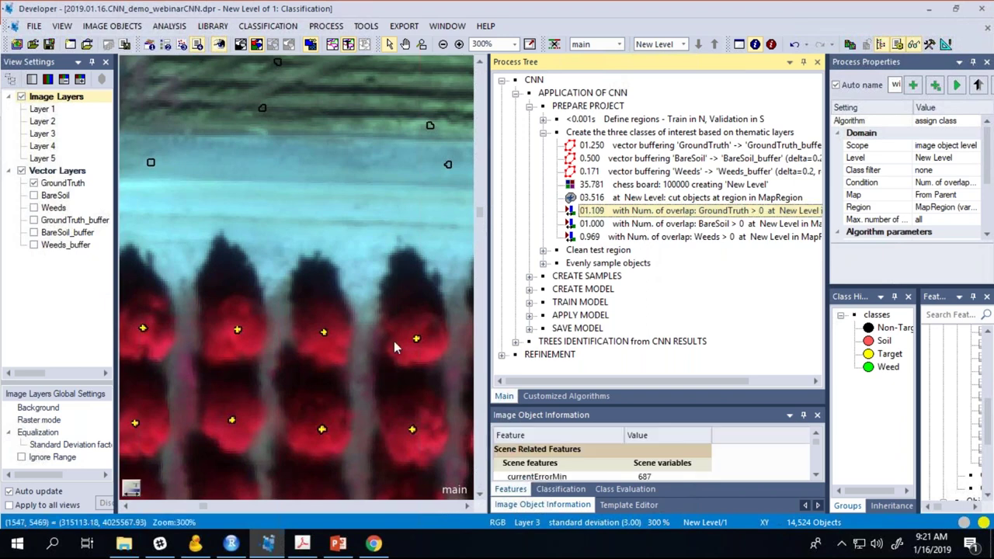
scroll(396, 340, up, 5)
click(443, 333)
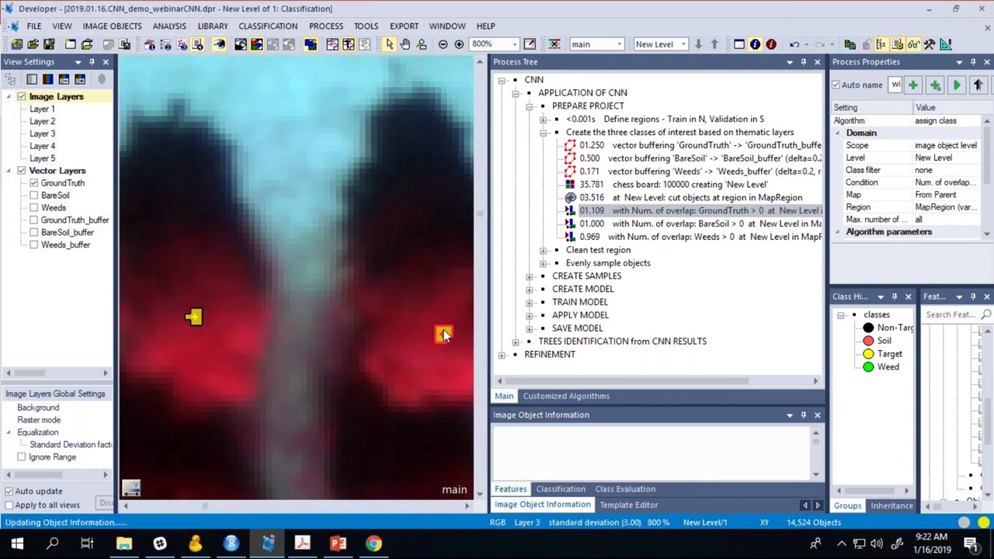
scroll(422, 113, down, 4)
scroll(421, 113, down, 1)
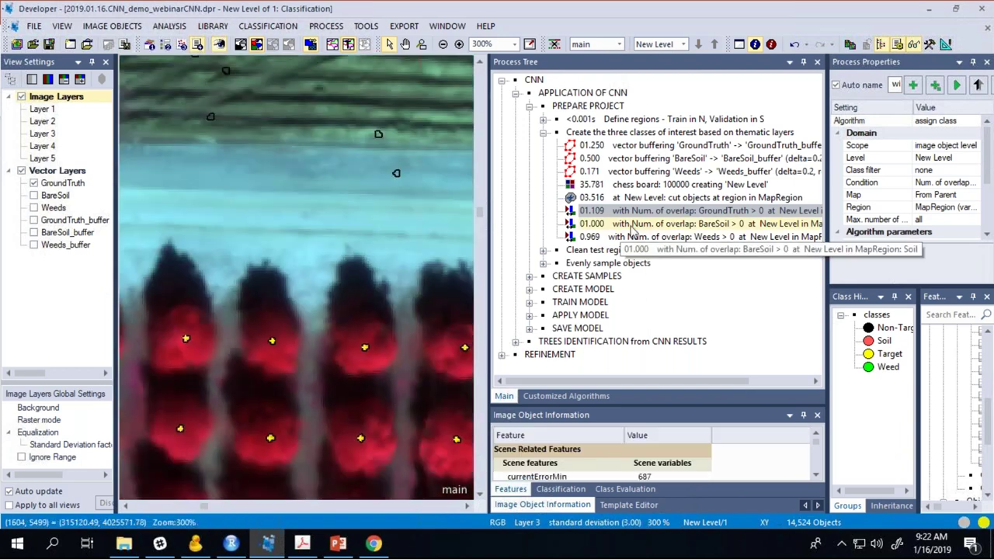
Step: Execute the assignments of objects overlapping BareSoil to Soil and Weeds to Weed, and inspect the classified samples
click(625, 224)
key(F5)
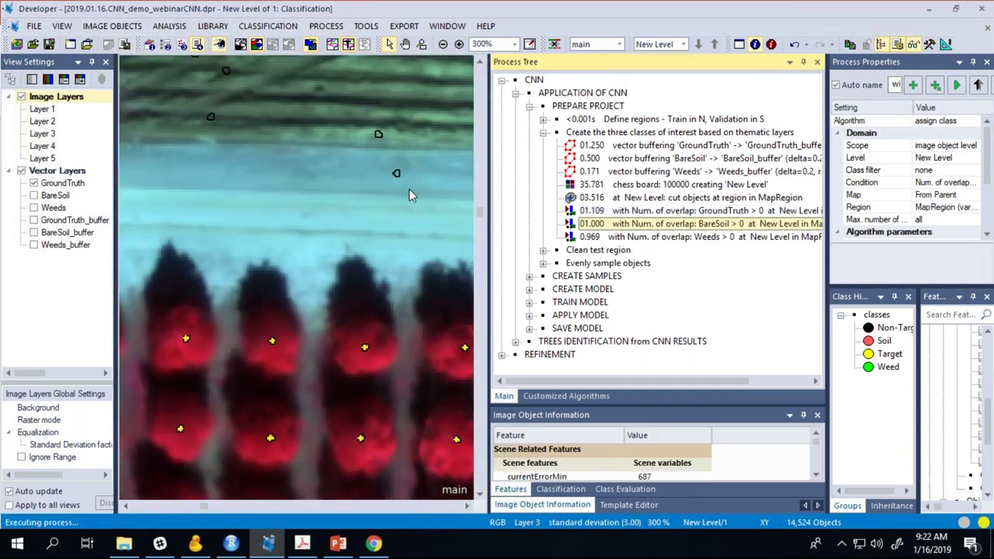
click(662, 238)
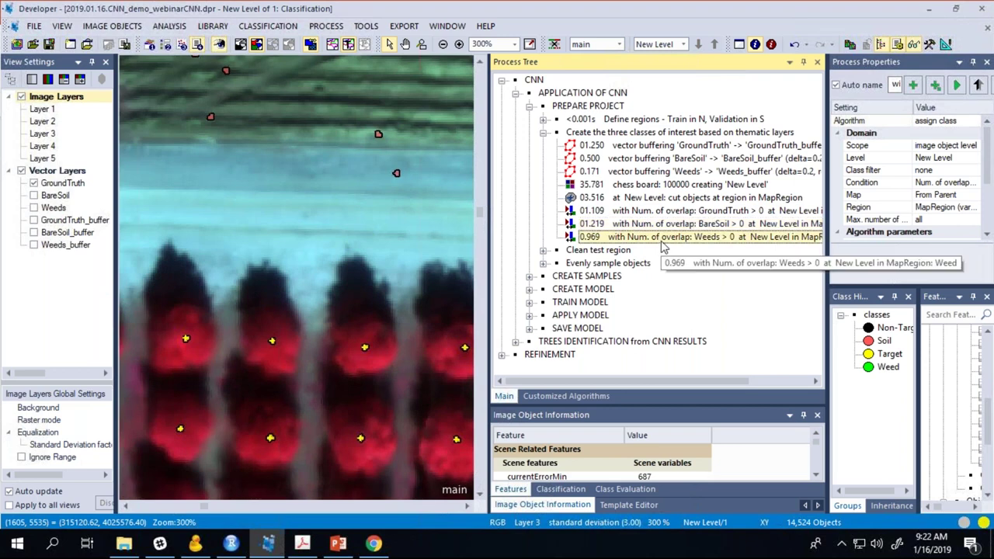
key(F5)
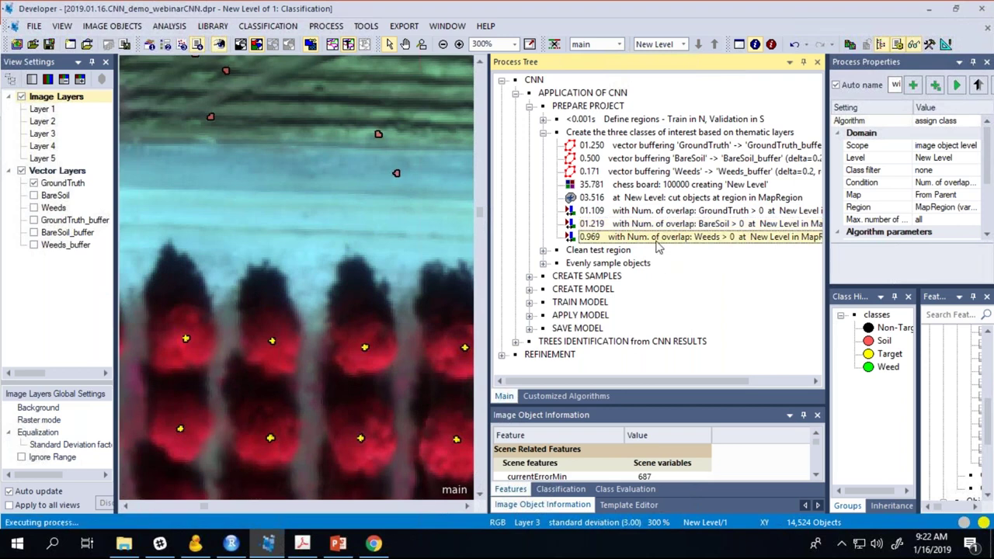
scroll(378, 309, down, 2)
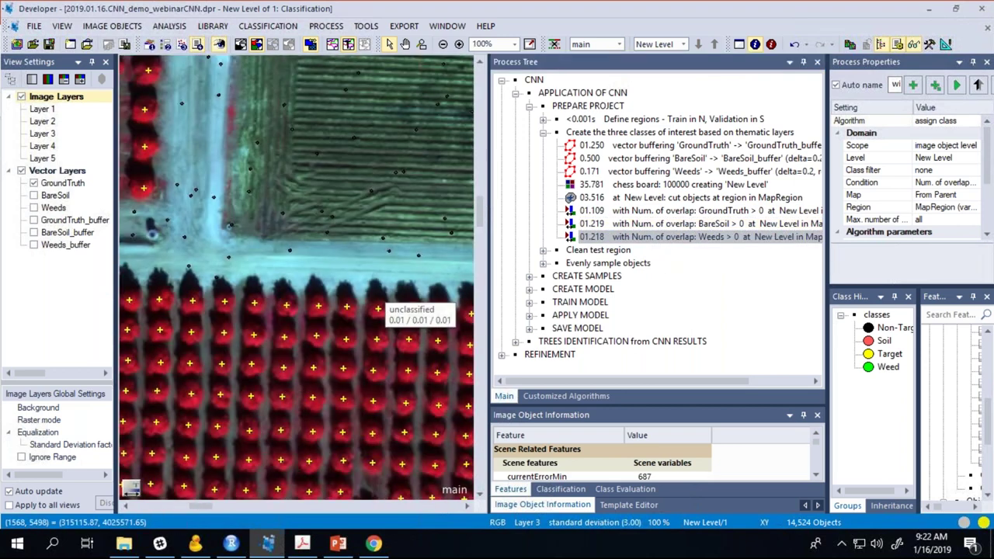
scroll(378, 309, down, 1)
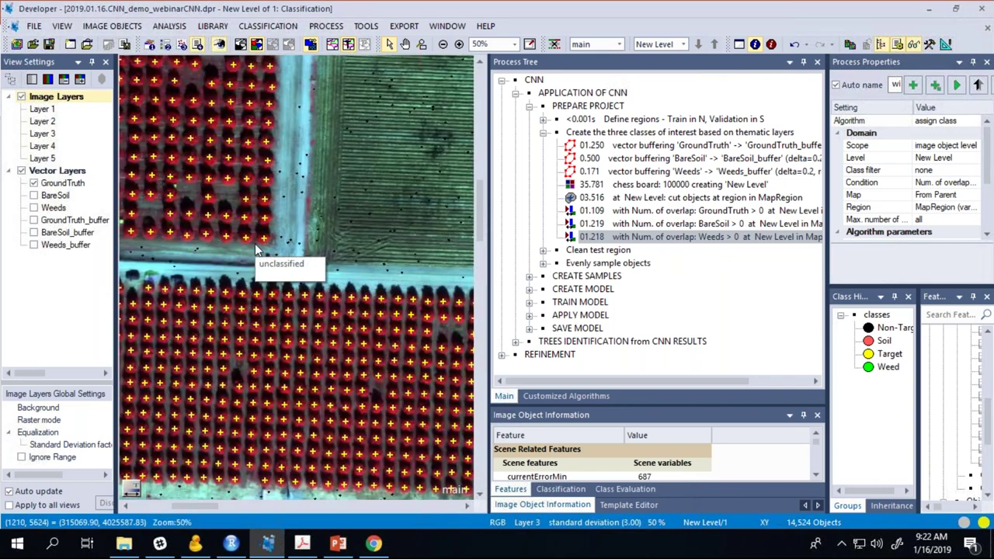
scroll(257, 252, up, 4)
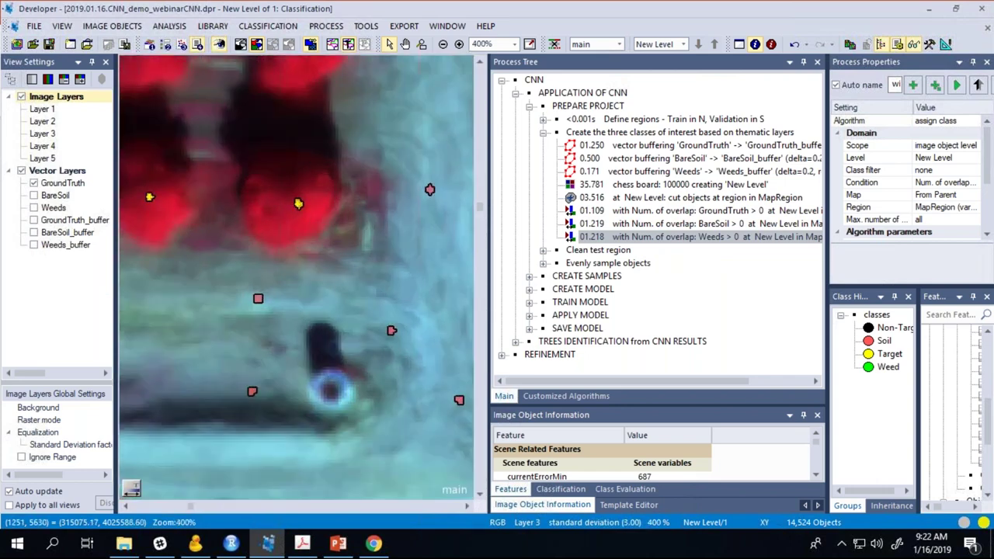
Step: Collapse the three-class creation processes and survey the sample objects across the whole orchard, including the area south of the region boundary
scroll(339, 237, down, 2)
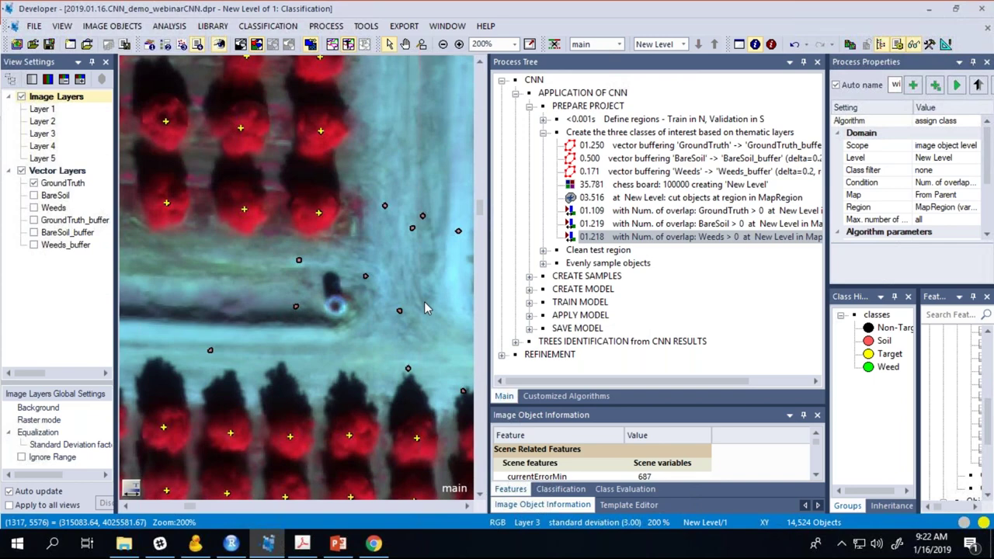
click(542, 133)
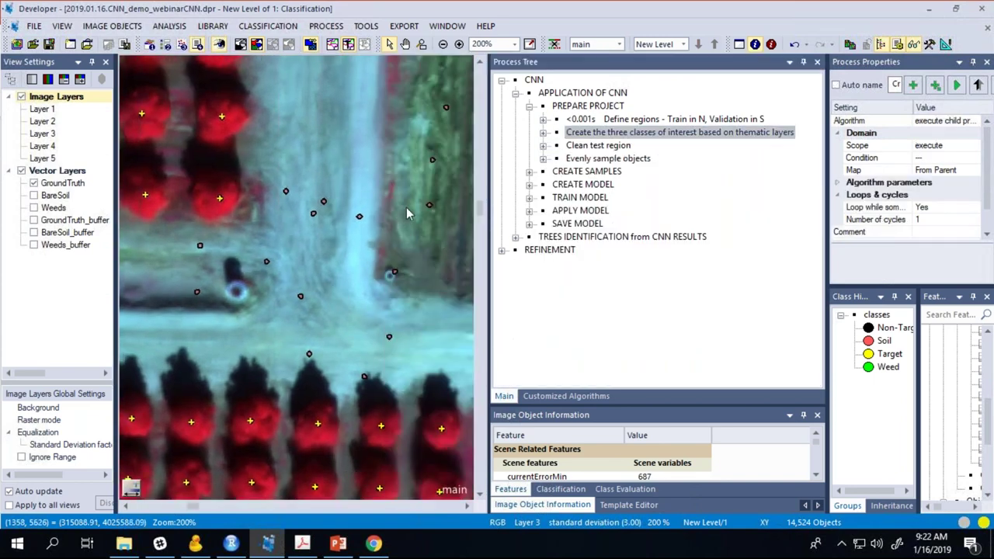
scroll(407, 212, down, 3)
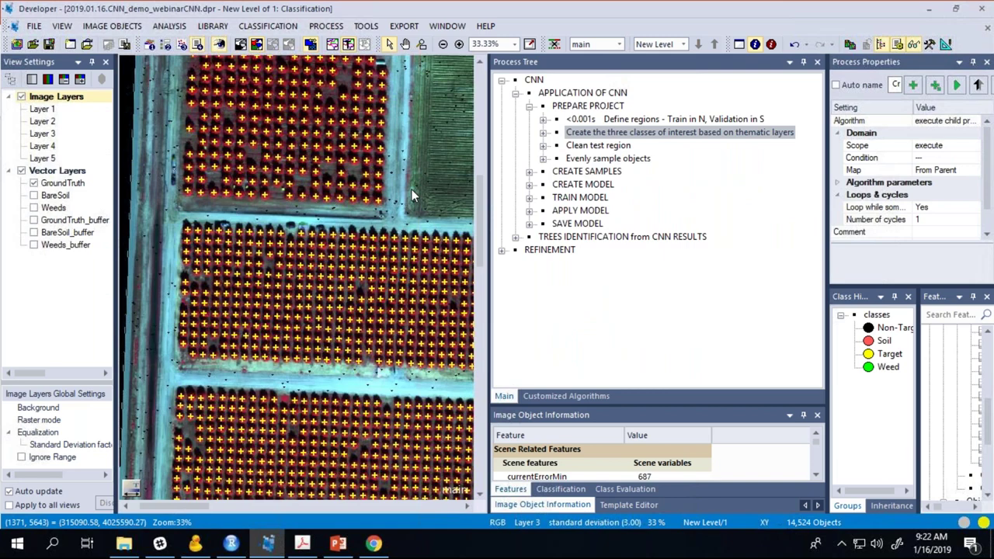
scroll(411, 188, down, 1)
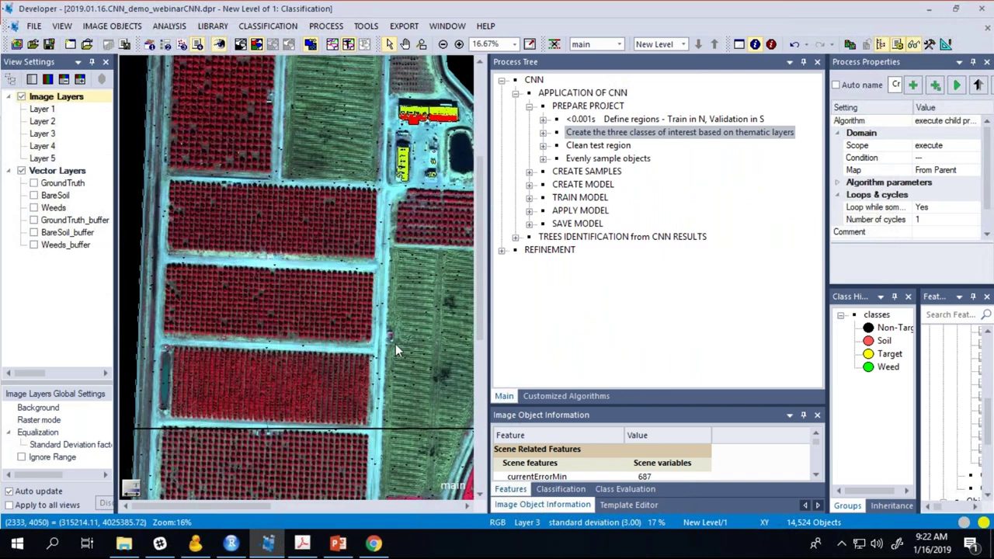
scroll(395, 343, down, 1)
scroll(330, 203, down, 1)
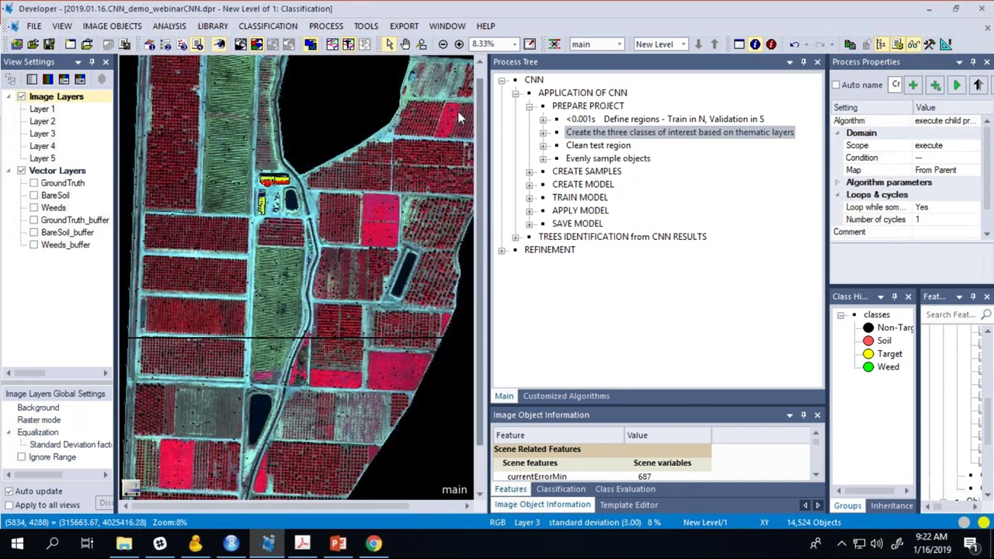
click(477, 408)
drag(476, 412, 476, 438)
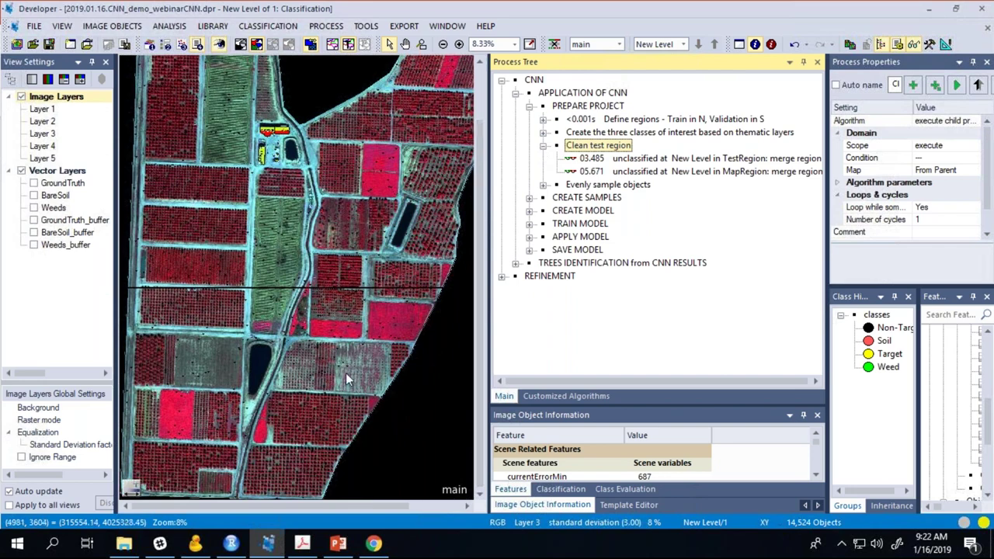
Step: Execute the Clean test region processes that merge unclassified New Level objects in TestRegion and MapRegion
scroll(320, 367, up, 3)
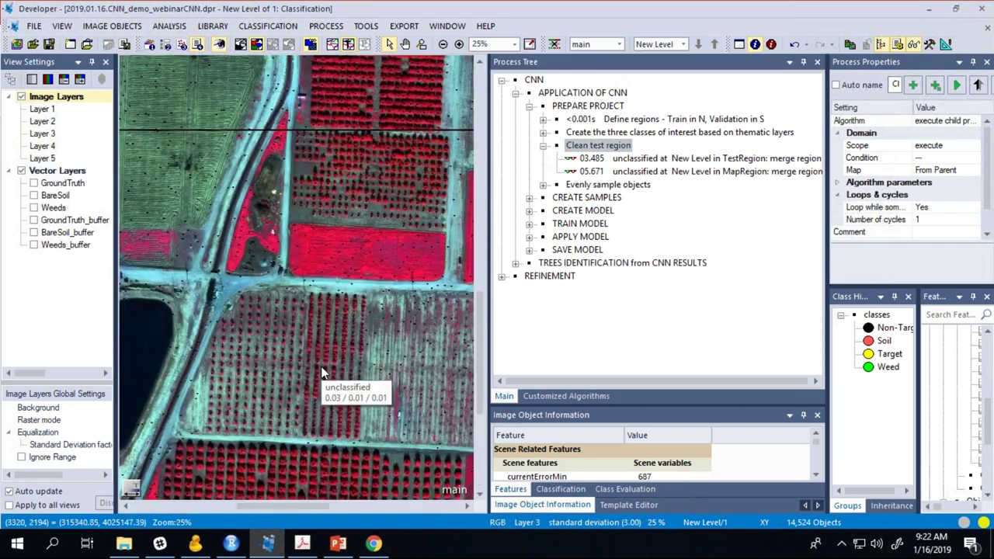
right_click(604, 147)
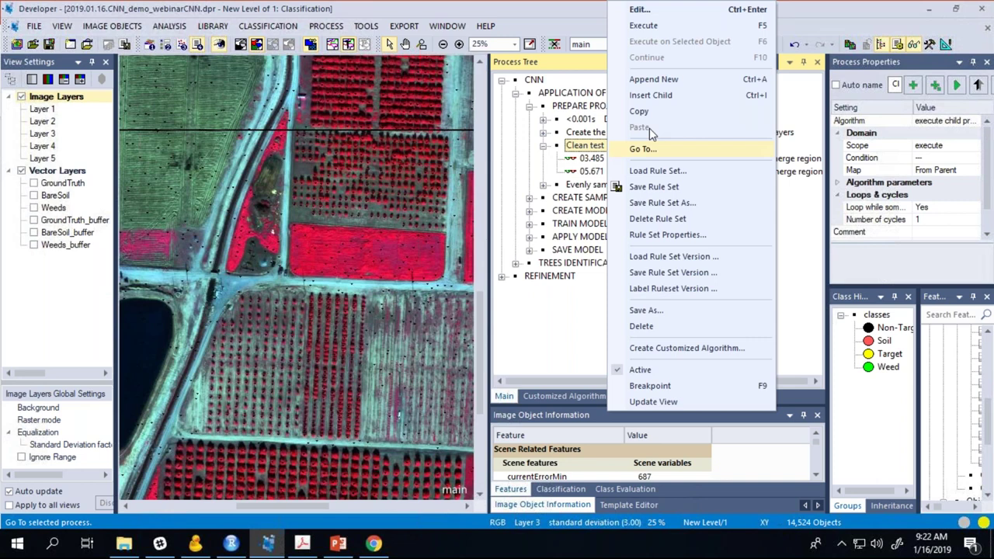
click(645, 25)
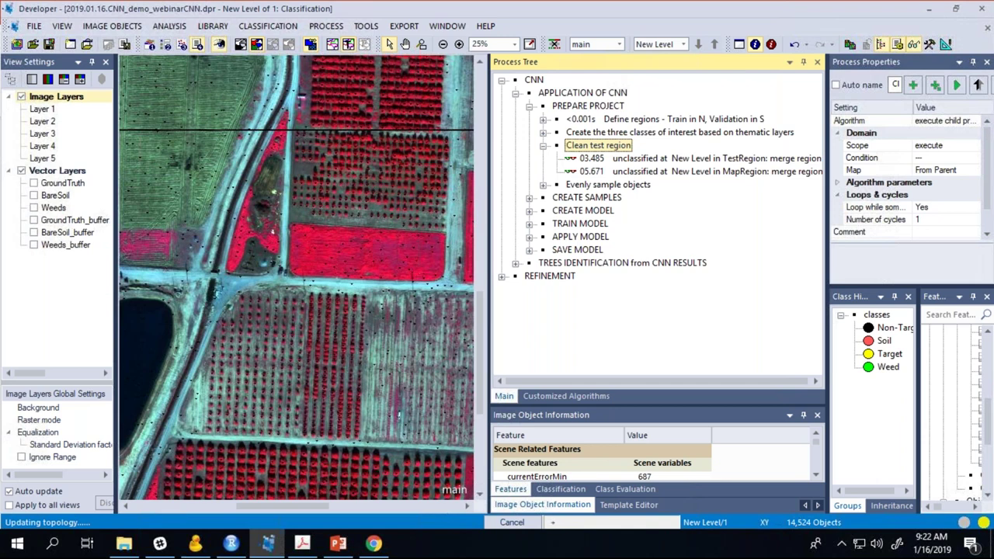
Step: Compare the cleaned test region with the Target samples in the training region on the other side of the boundary line
scroll(404, 225, up, 5)
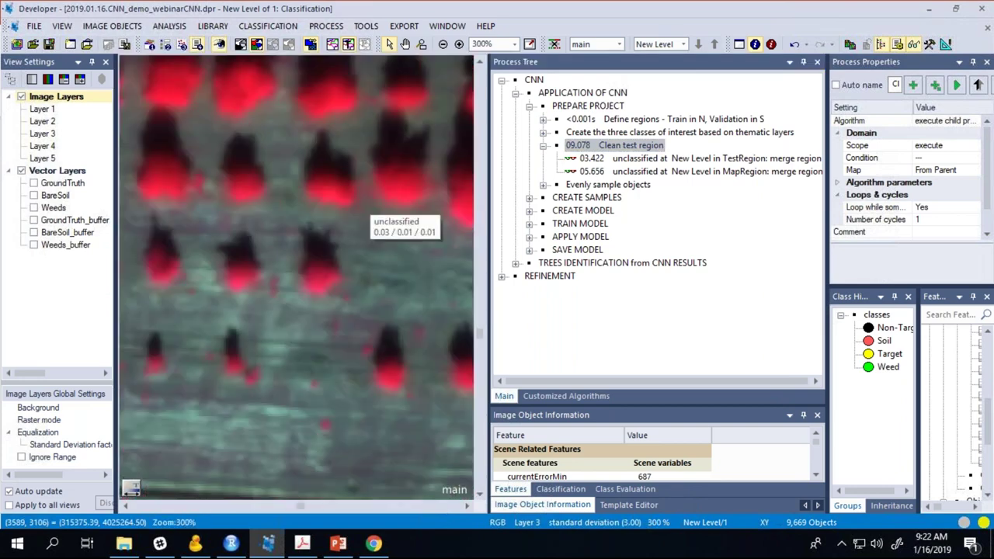
scroll(368, 218, down, 3)
scroll(361, 114, down, 2)
scroll(361, 114, up, 2)
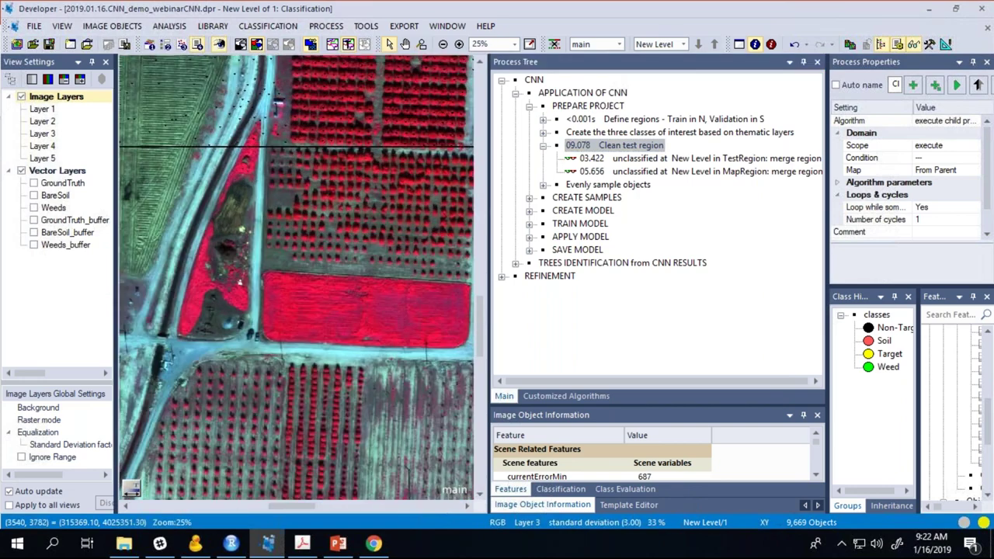
scroll(233, 341, up, 2)
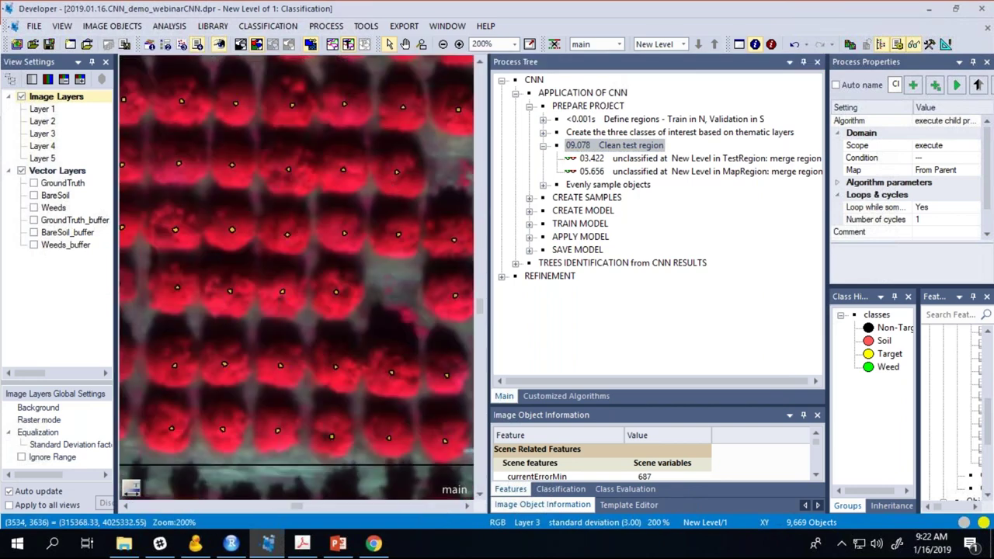
scroll(306, 392, down, 1)
scroll(306, 398, down, 1)
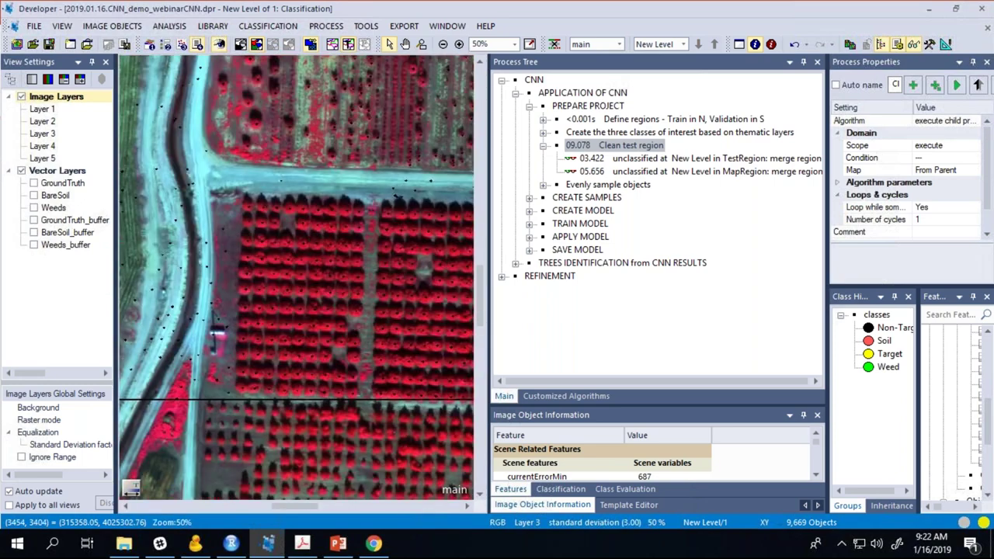
scroll(322, 451, down, 2)
scroll(325, 452, down, 1)
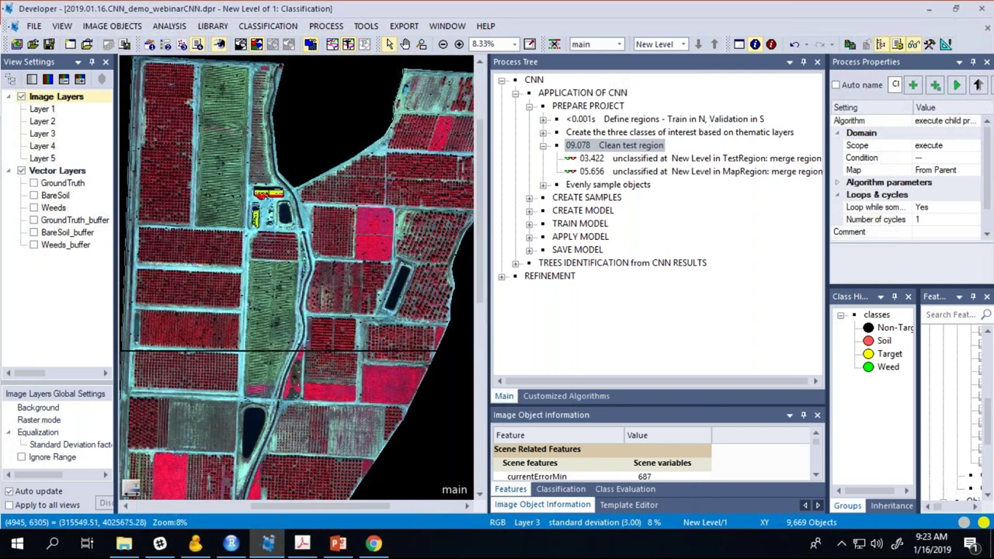
scroll(388, 221, up, 5)
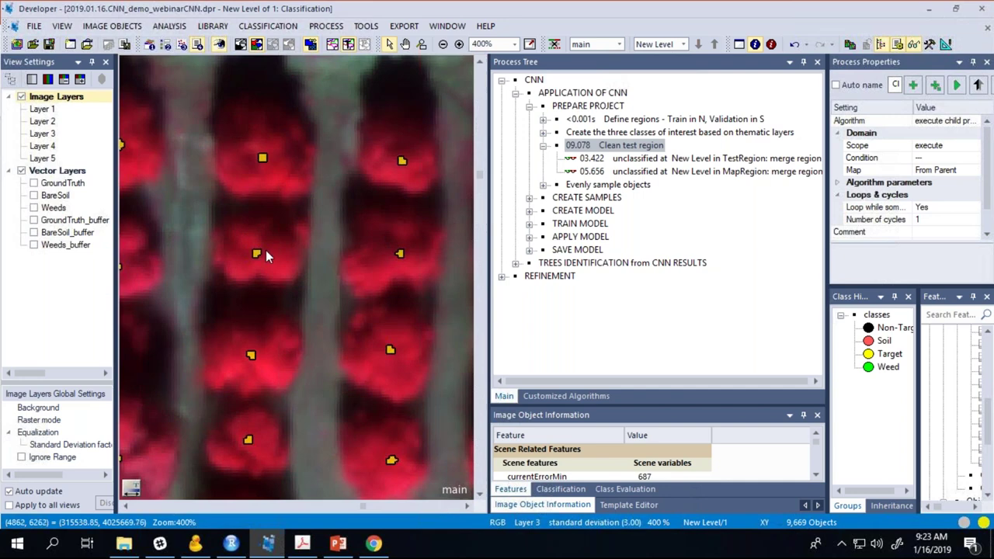
Step: Review the chessboard segmentation settings under Evenly sample objects, including its class filter and thematic layer usage, and close them without changes
click(543, 147)
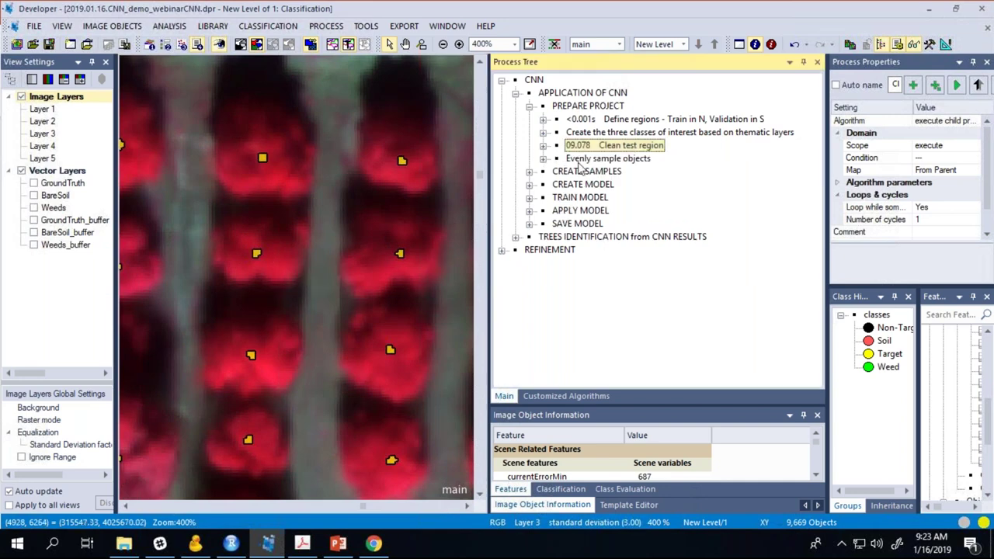
click(543, 159)
click(590, 159)
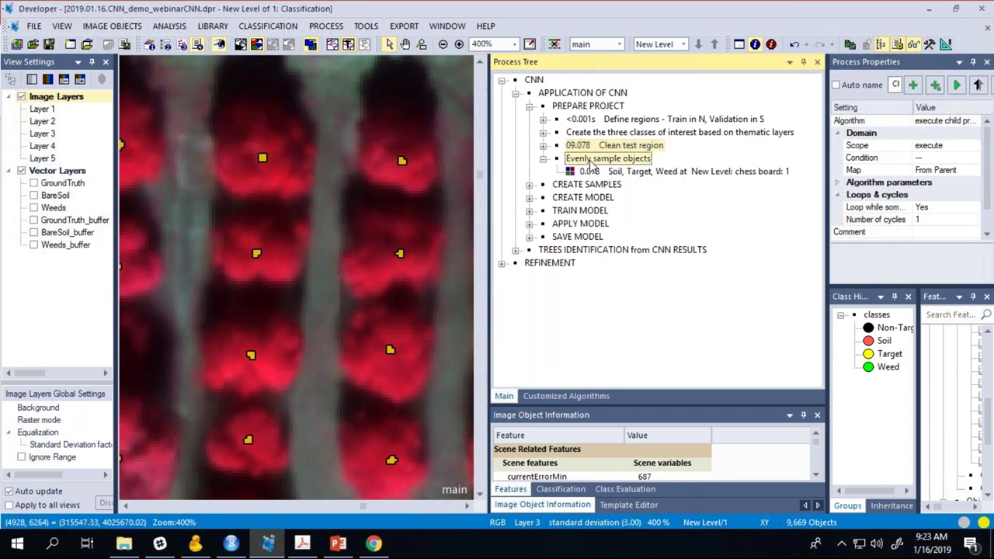
click(656, 174)
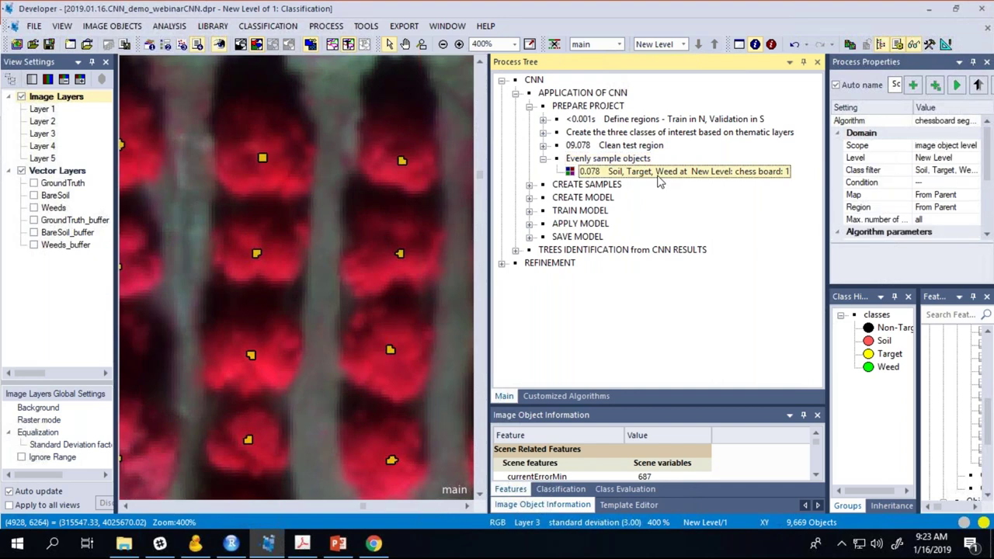
double_click(657, 174)
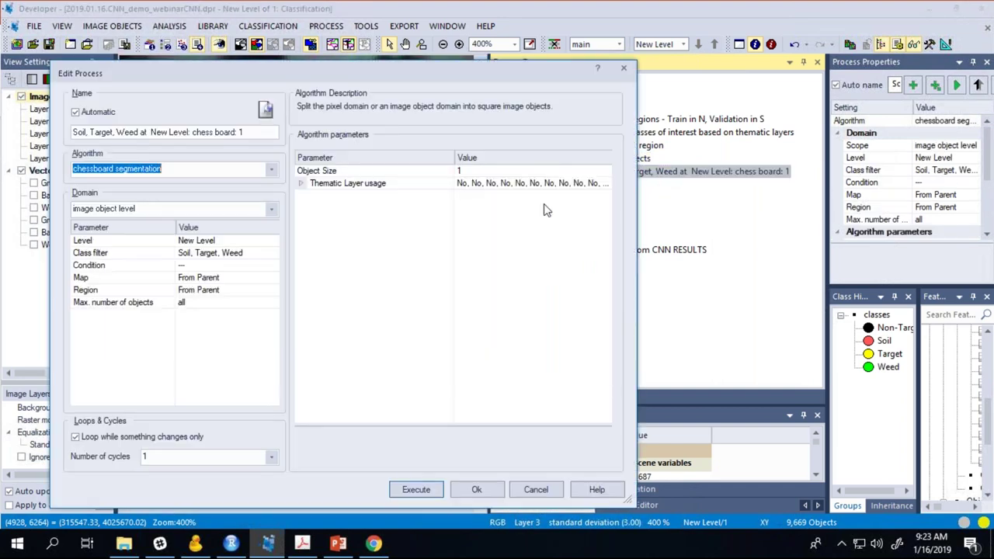
click(301, 183)
scroll(558, 302, down, 3)
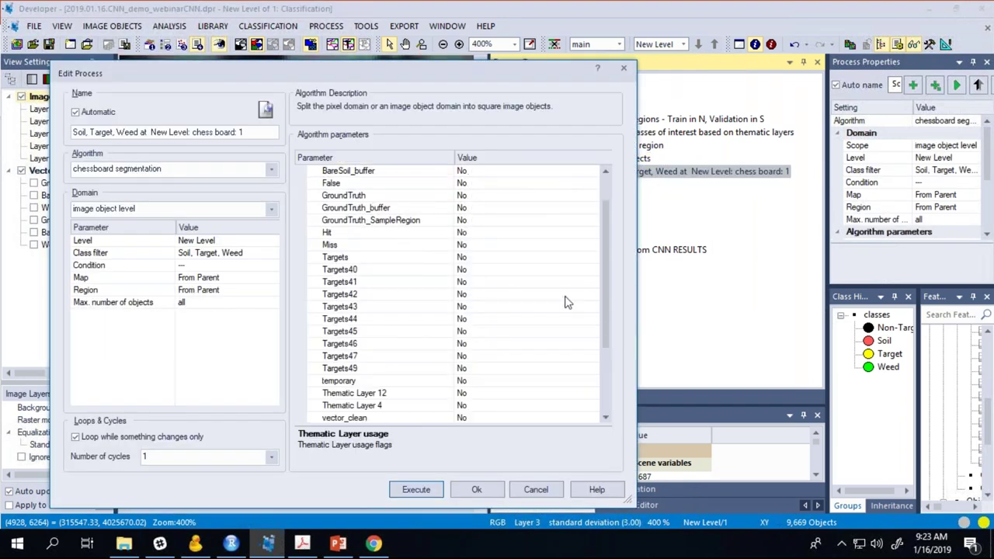
drag(608, 309, 610, 195)
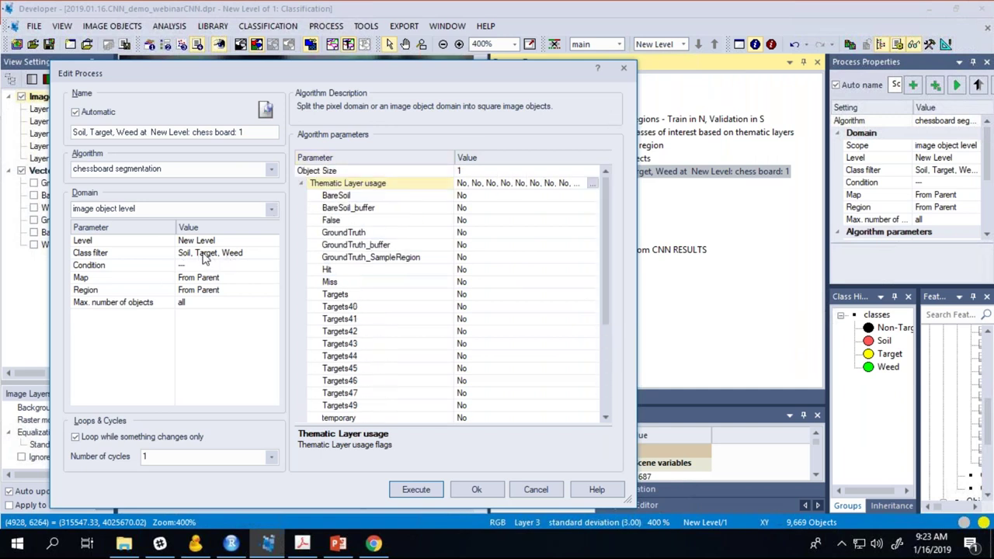
click(625, 71)
Step: Execute the chessboard segmentation with object size 1 on the Soil, Target and Weed objects and inspect the single-pixel tree samples
right_click(604, 171)
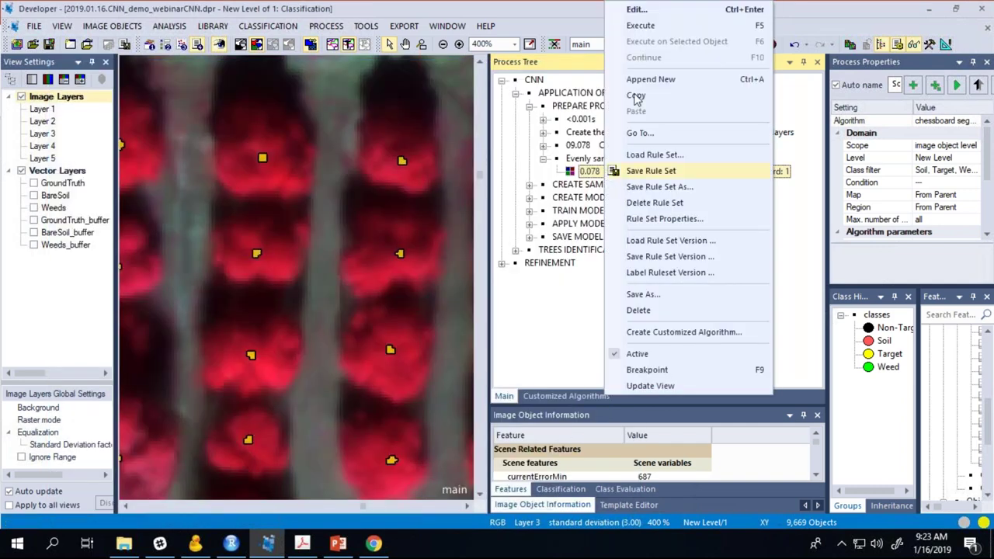
click(640, 25)
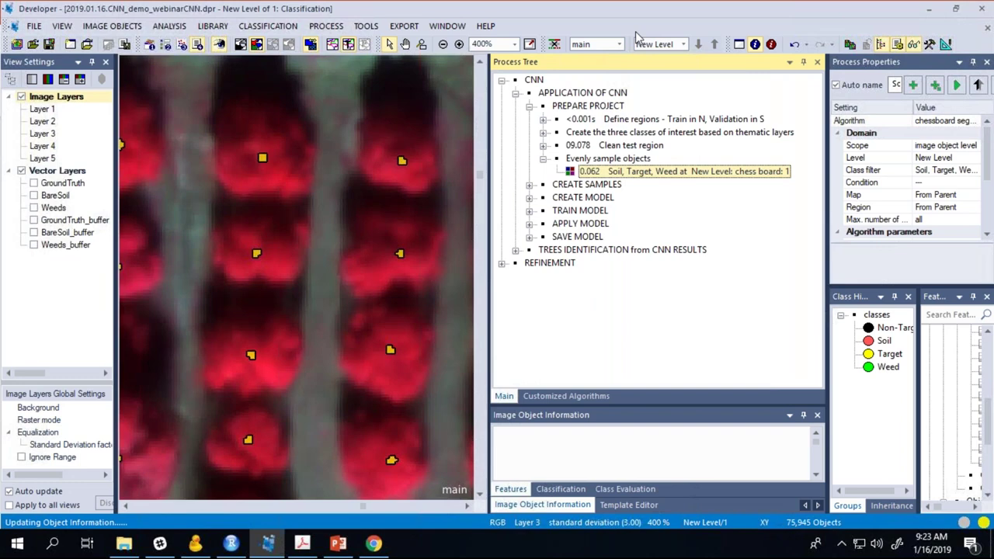
scroll(432, 160, up, 5)
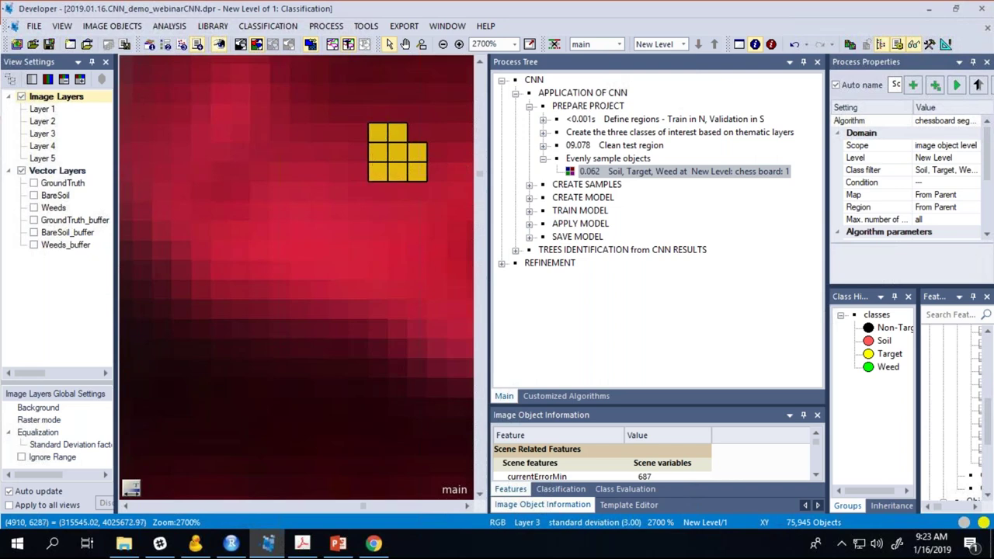
scroll(406, 244, down, 5)
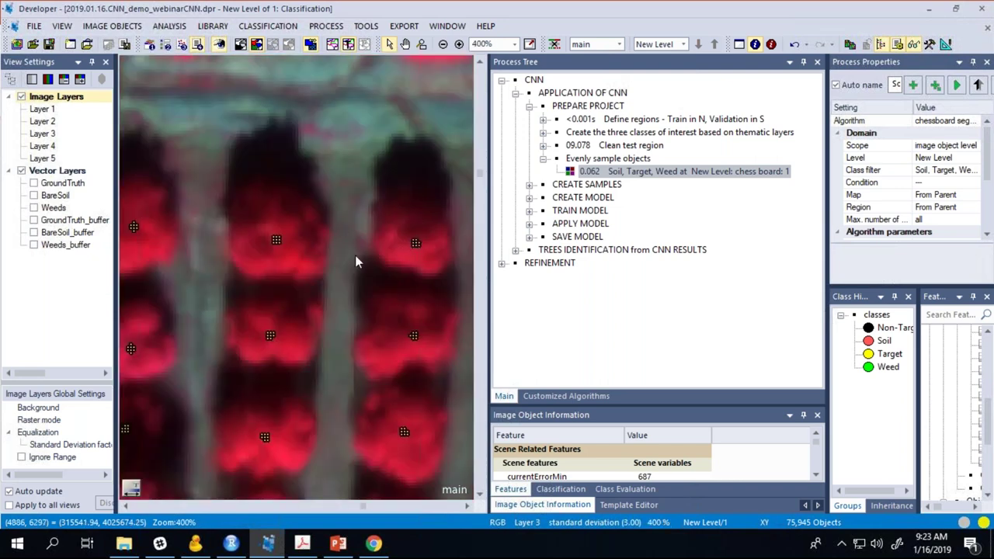
Step: Collapse the PREPARE PROJECT branch, expand CREATE SAMPLES to show its sample generation processes, and view the tree samples over a wider area
click(545, 160)
click(590, 110)
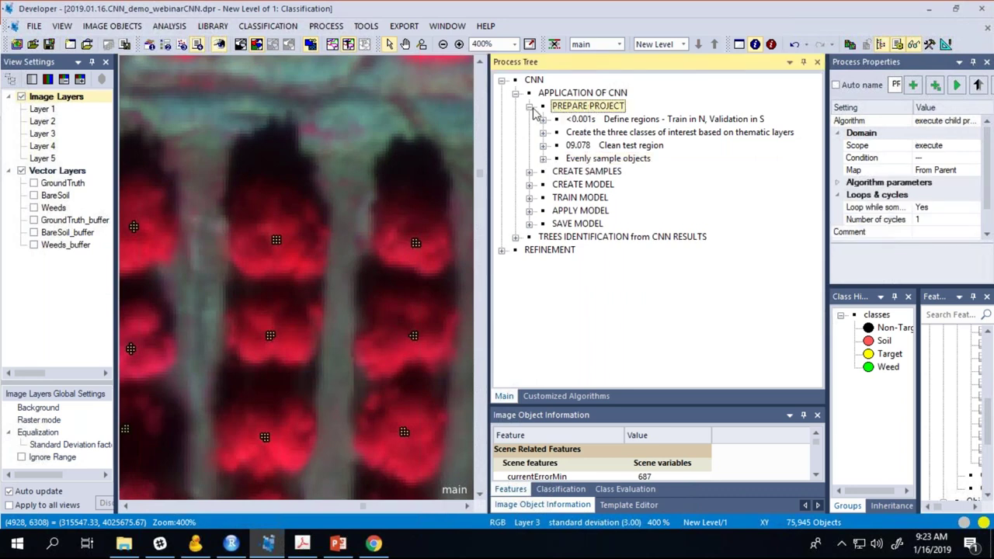
click(528, 107)
click(528, 119)
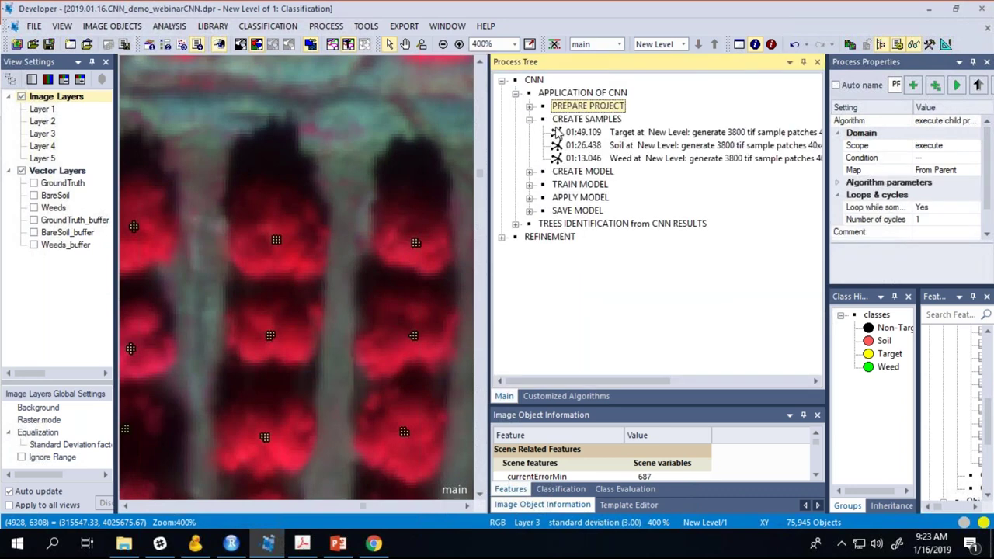
click(595, 120)
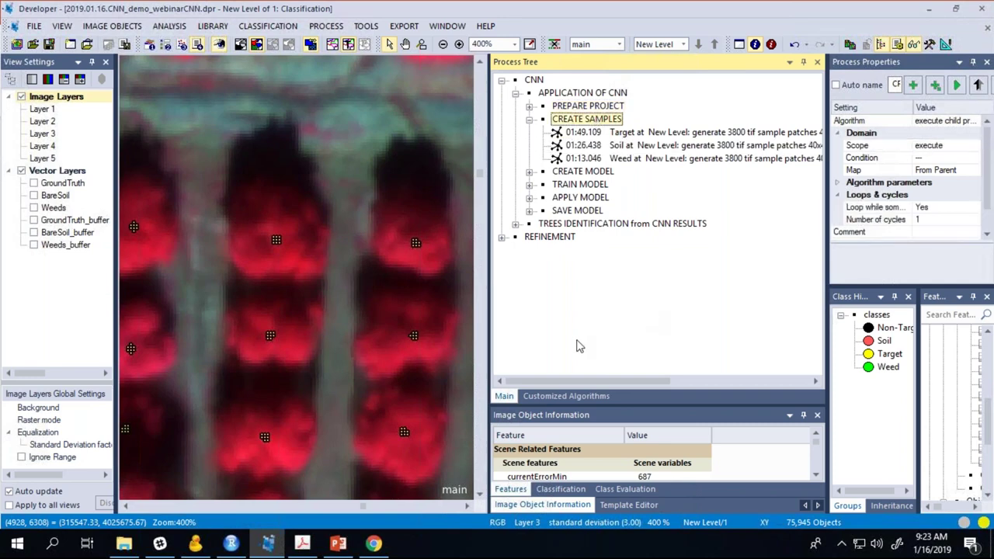
click(444, 285)
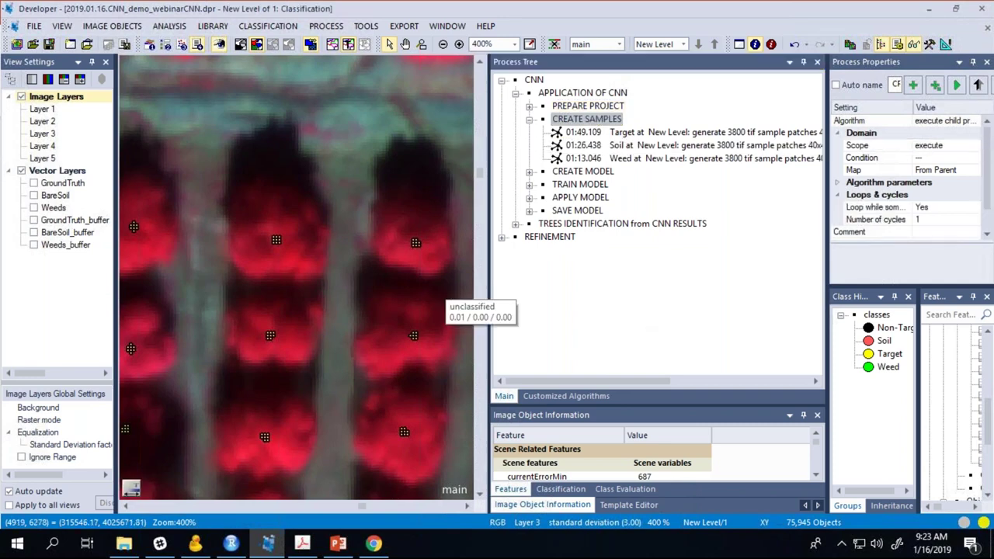
scroll(446, 295, down, 1)
scroll(446, 297, down, 1)
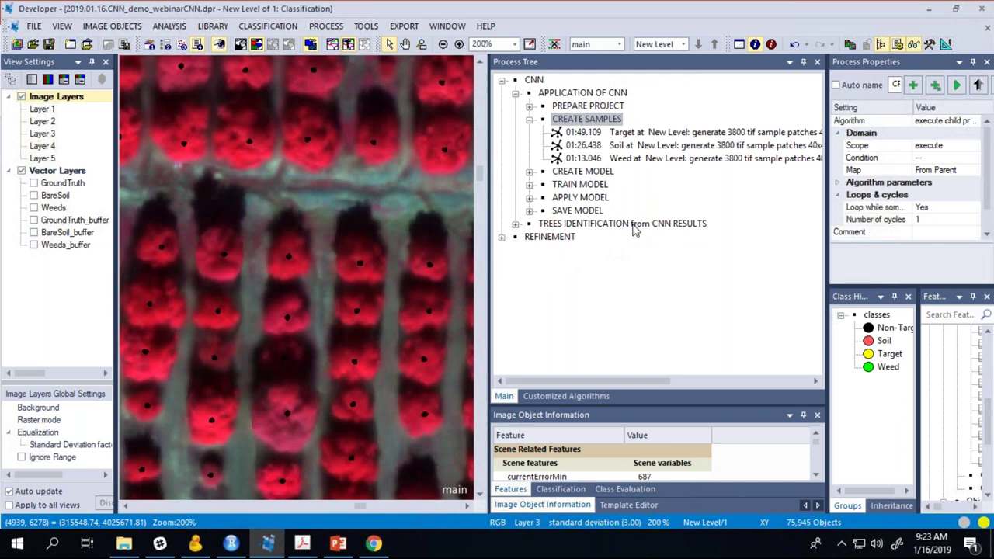
Step: Review the Target and Weed sample patch generation processes and check the number of classified objects per class in the object information
click(654, 134)
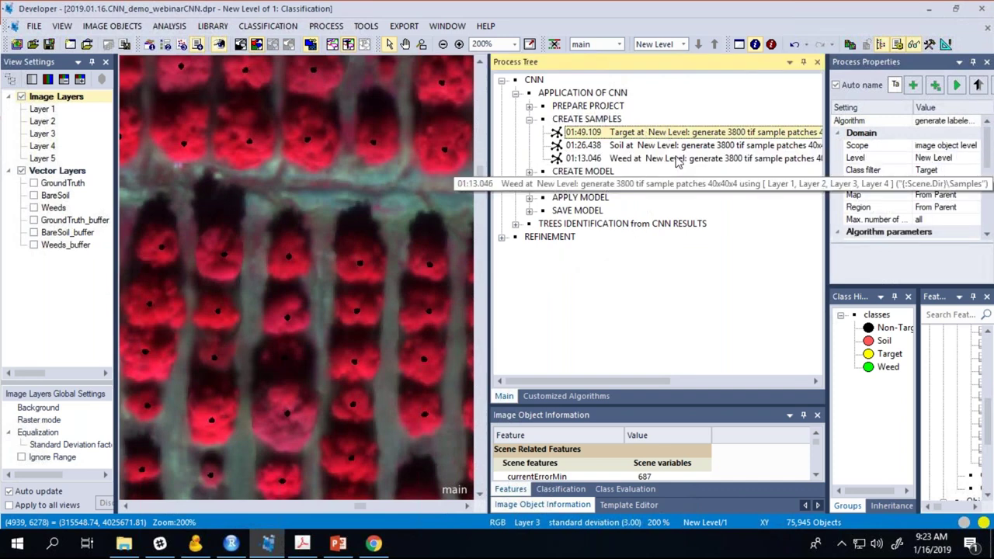
drag(687, 407, 683, 285)
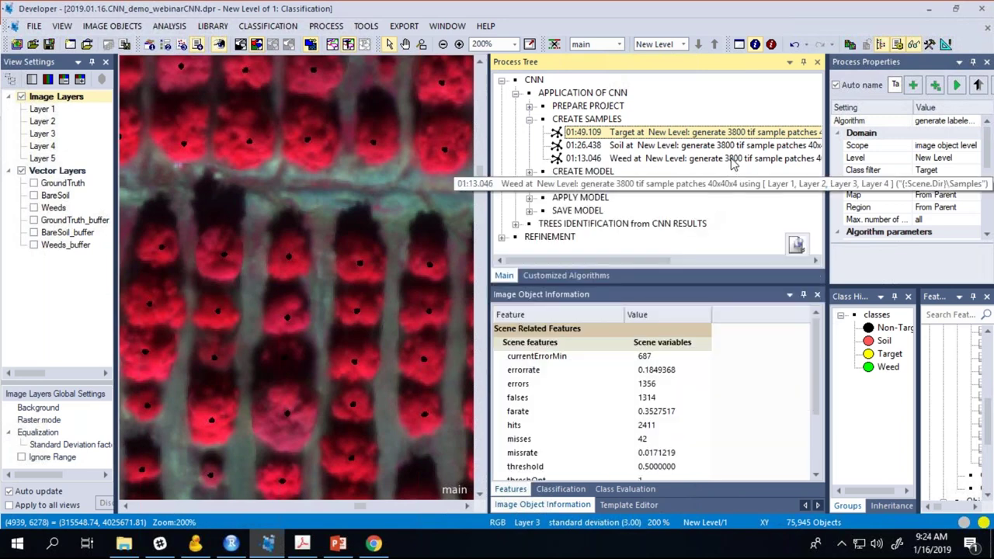
click(774, 162)
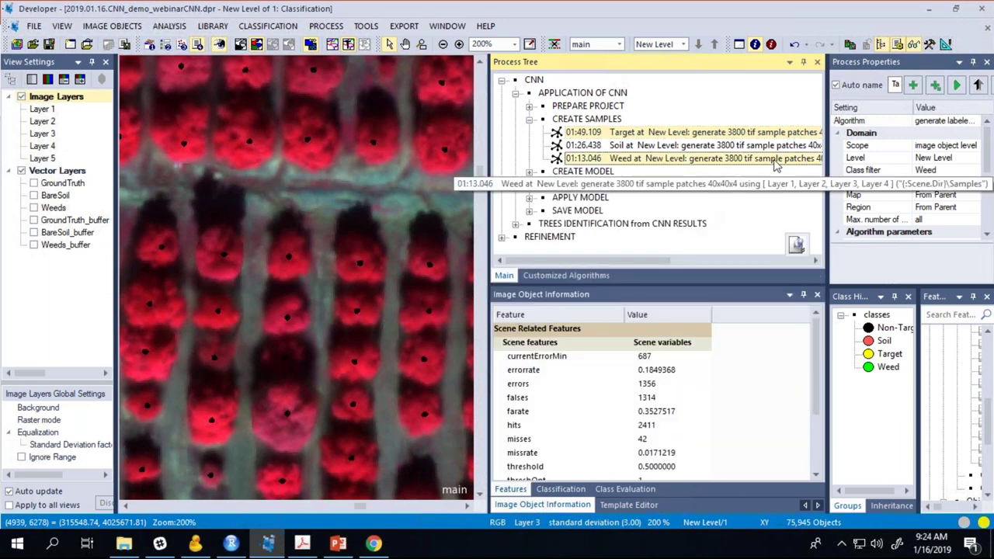
scroll(668, 434, down, 2)
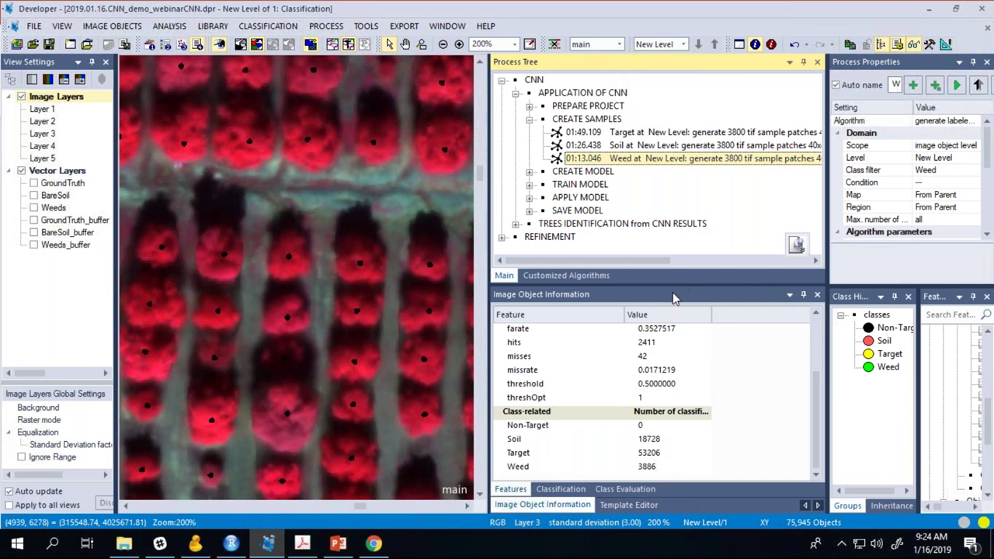
drag(674, 283, 669, 423)
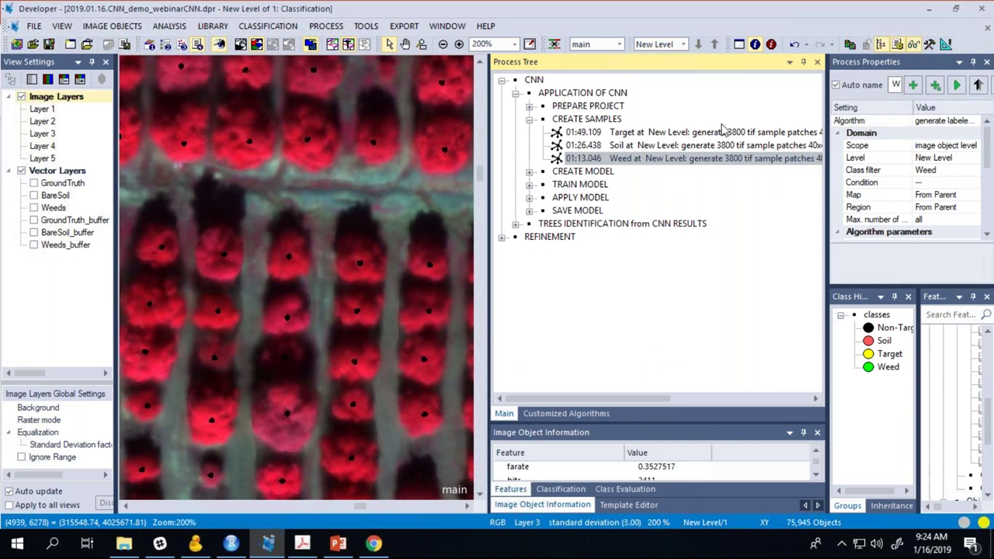
Step: Open the Target sample patch generation process and review its output type options and sample count
double_click(646, 136)
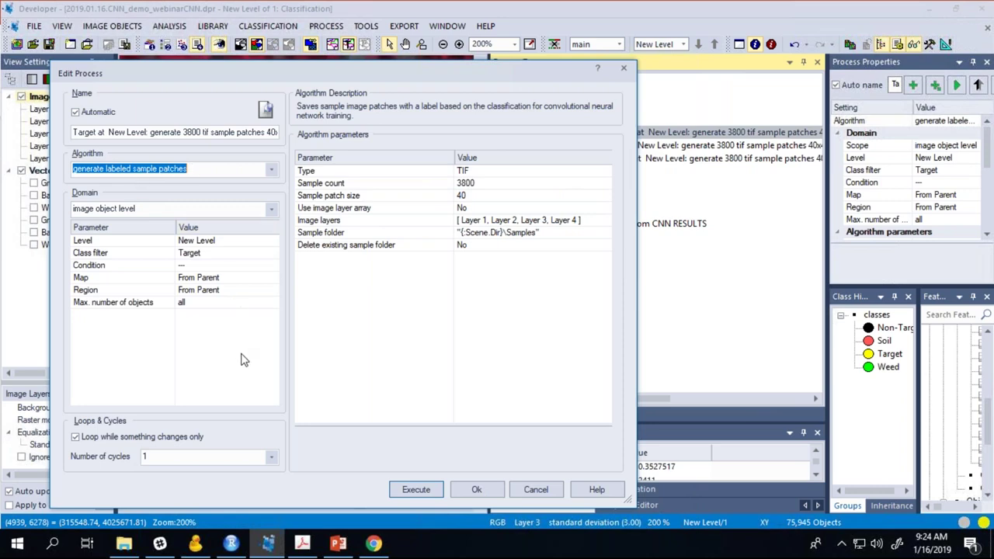
drag(442, 68, 540, 41)
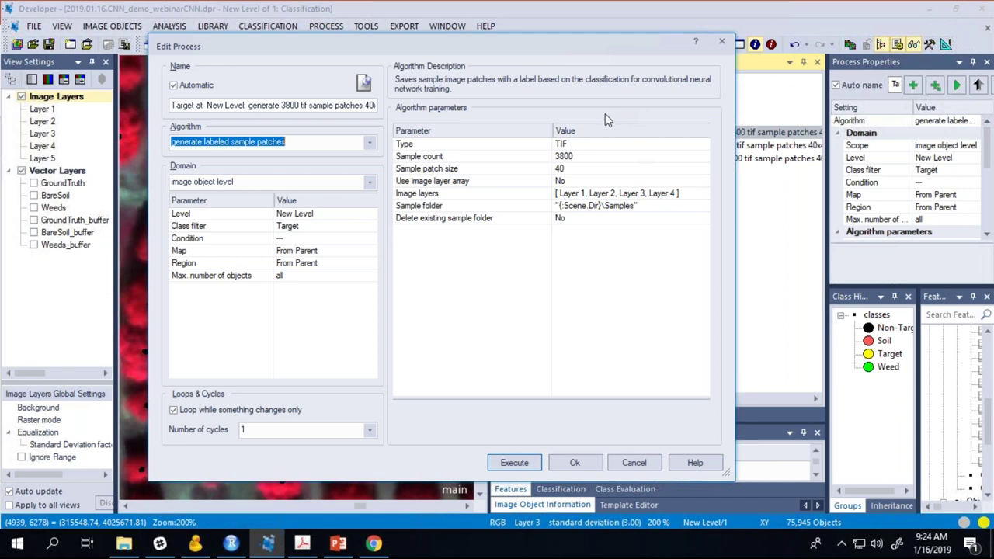
click(704, 144)
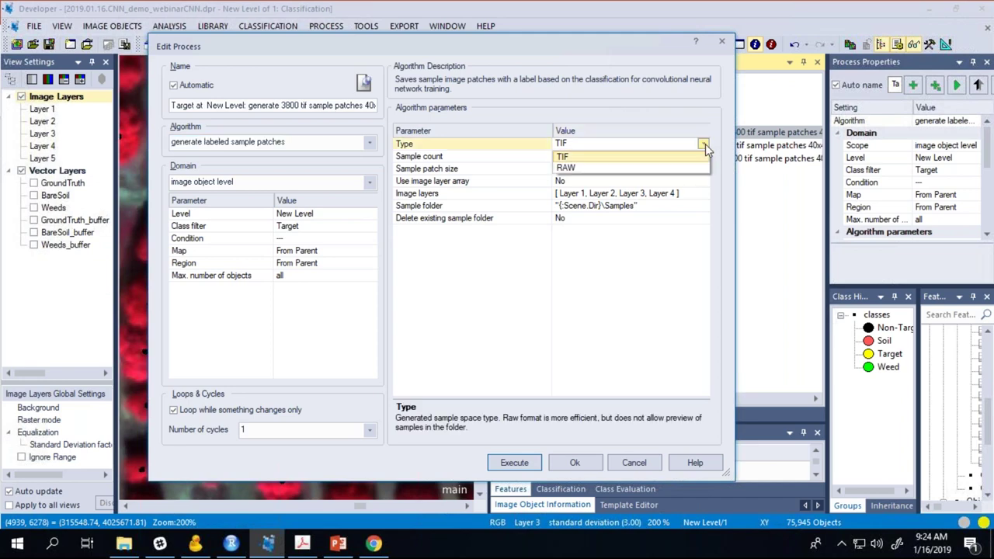
click(705, 145)
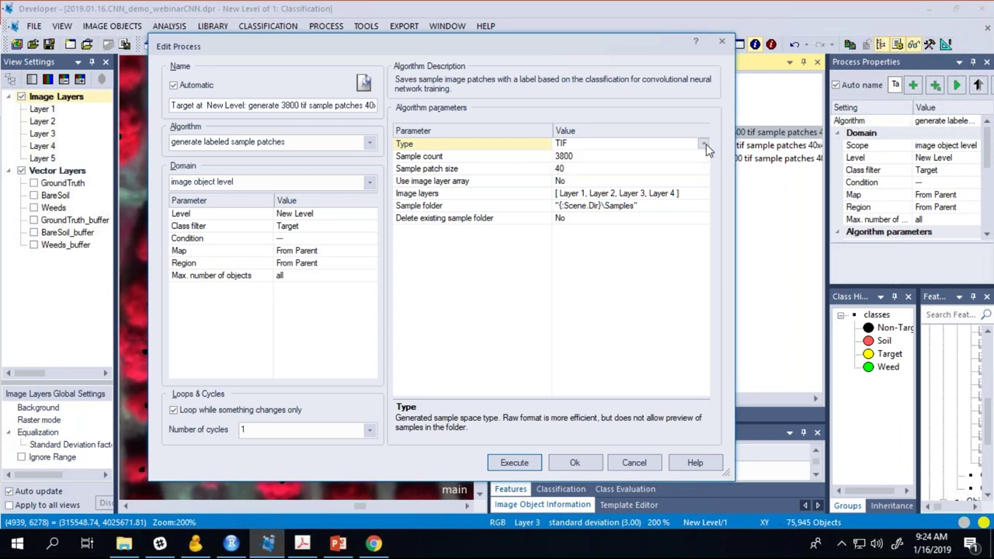
click(592, 318)
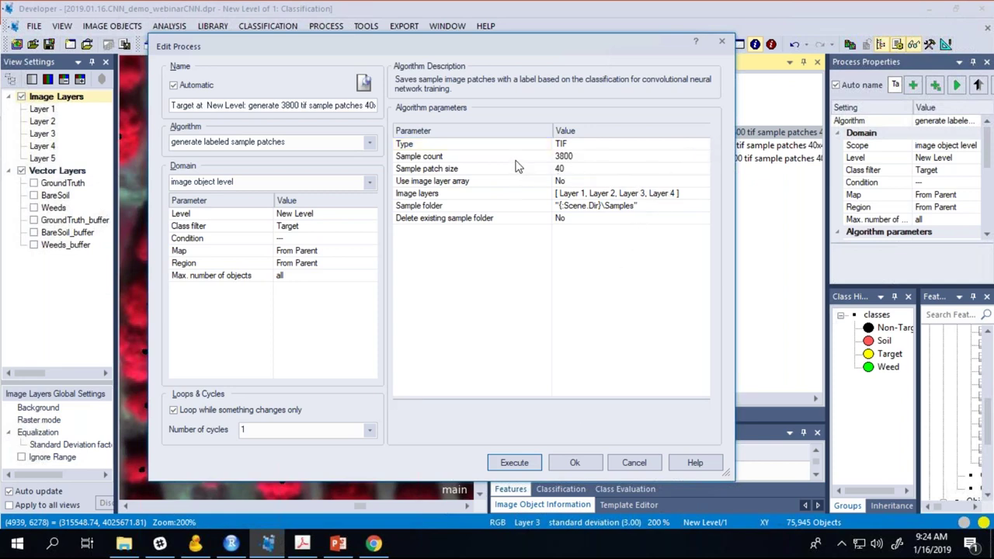
click(604, 156)
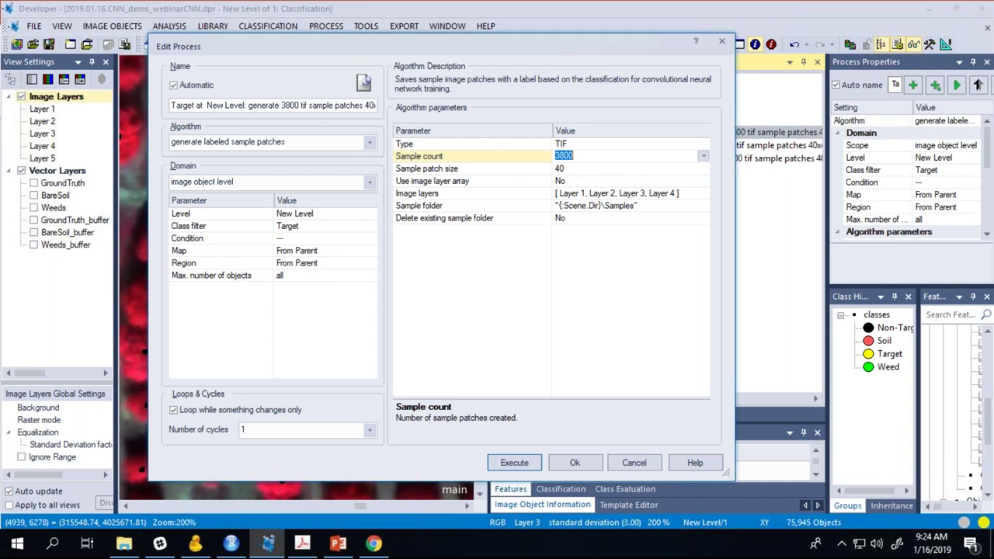
click(602, 281)
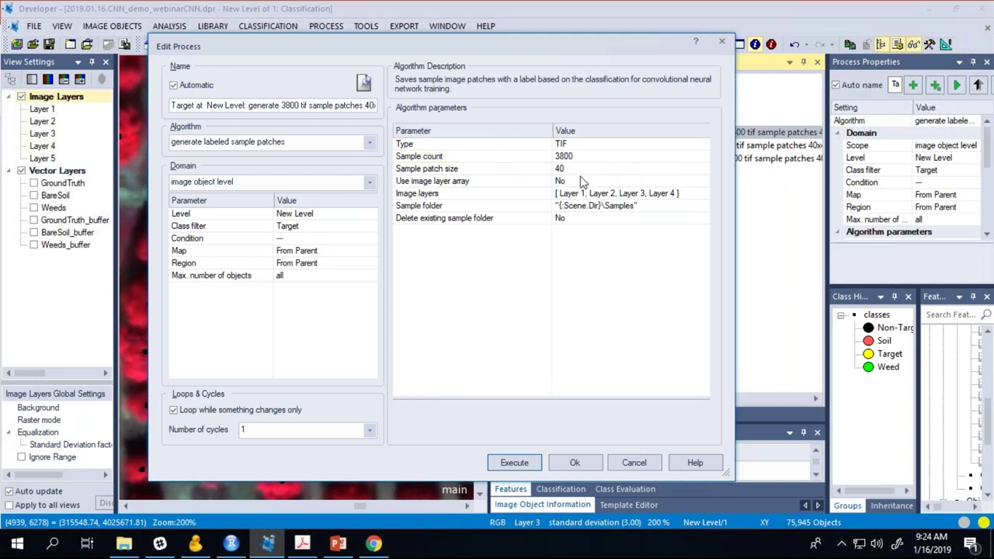
Step: Examine the Target process's sample patch size against the trees in the image and review which image layers are selected
click(587, 170)
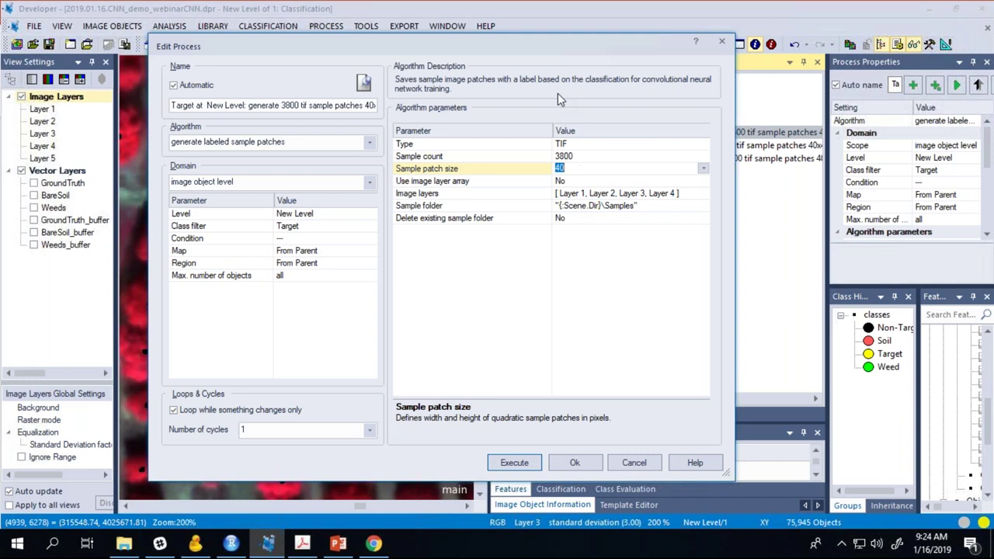
drag(588, 54, 797, 62)
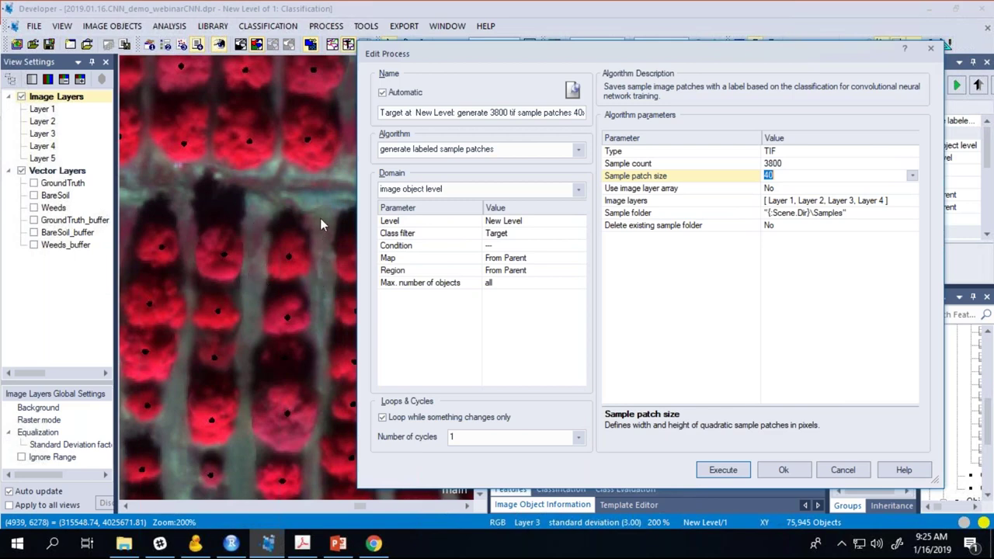
drag(551, 60, 362, 77)
click(639, 324)
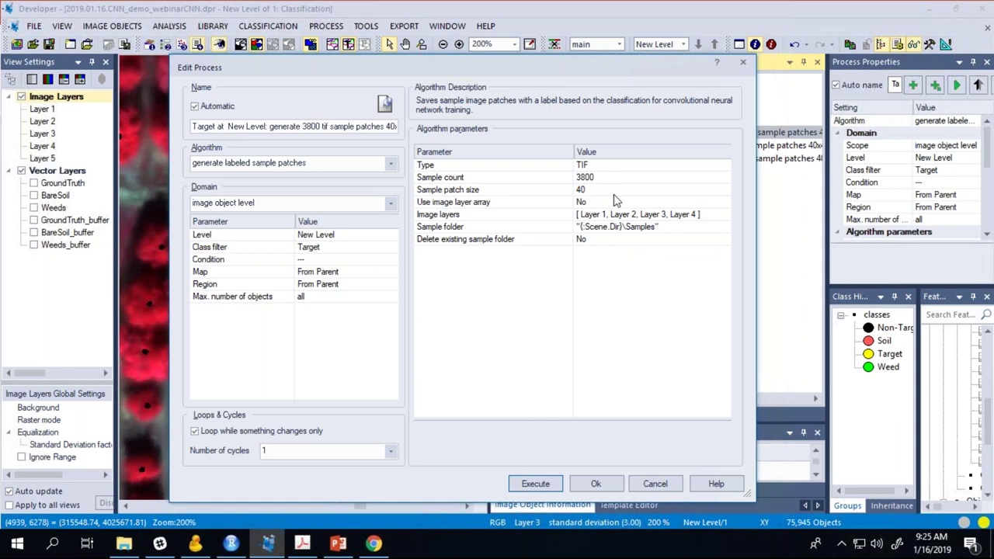
click(722, 217)
click(723, 214)
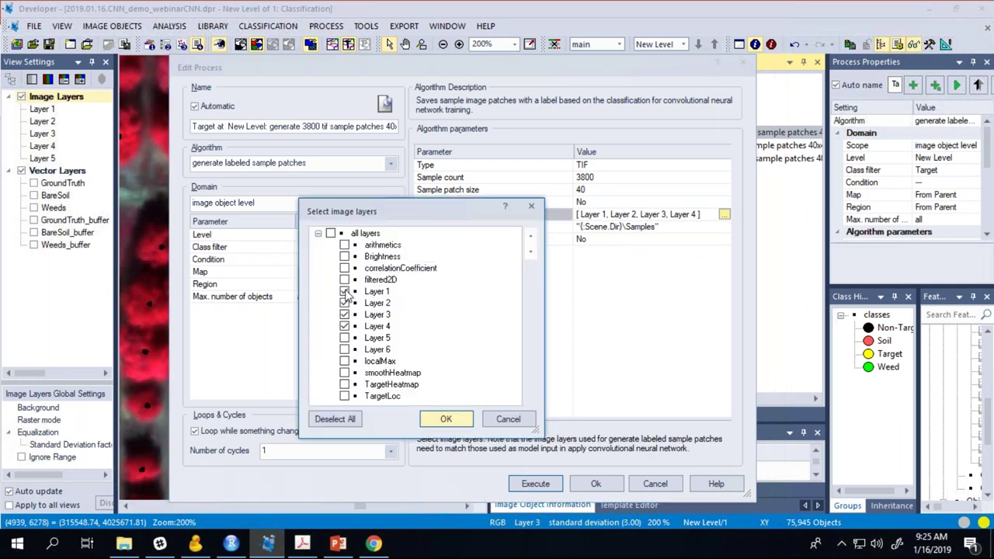
click(445, 419)
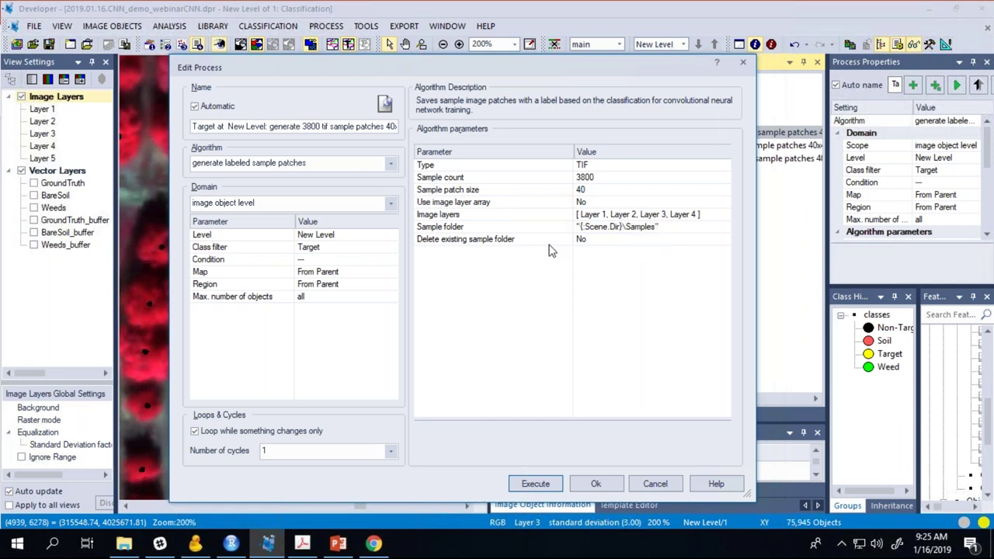
Step: Review the option to delete the existing sample folder, keep it at No, and close the Target process settings
click(524, 244)
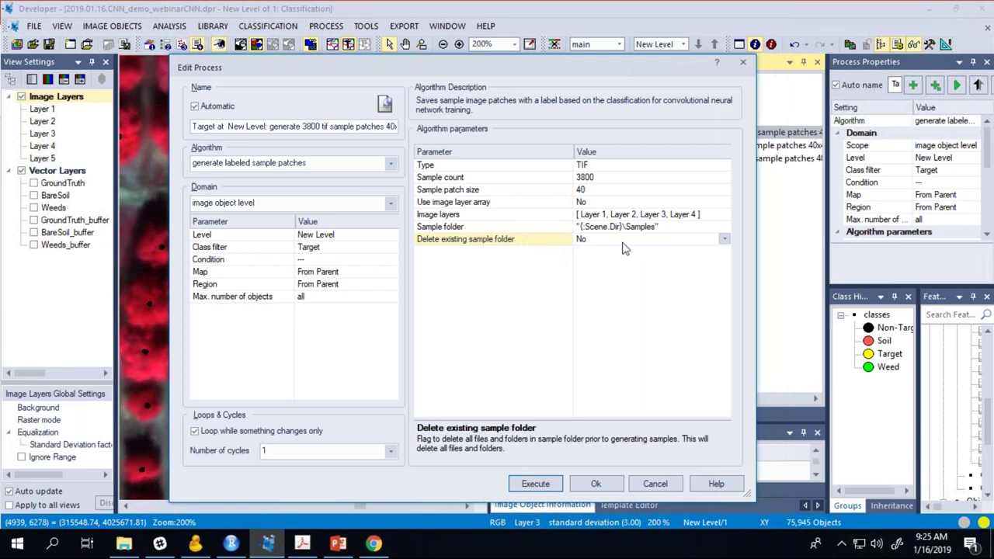
click(724, 242)
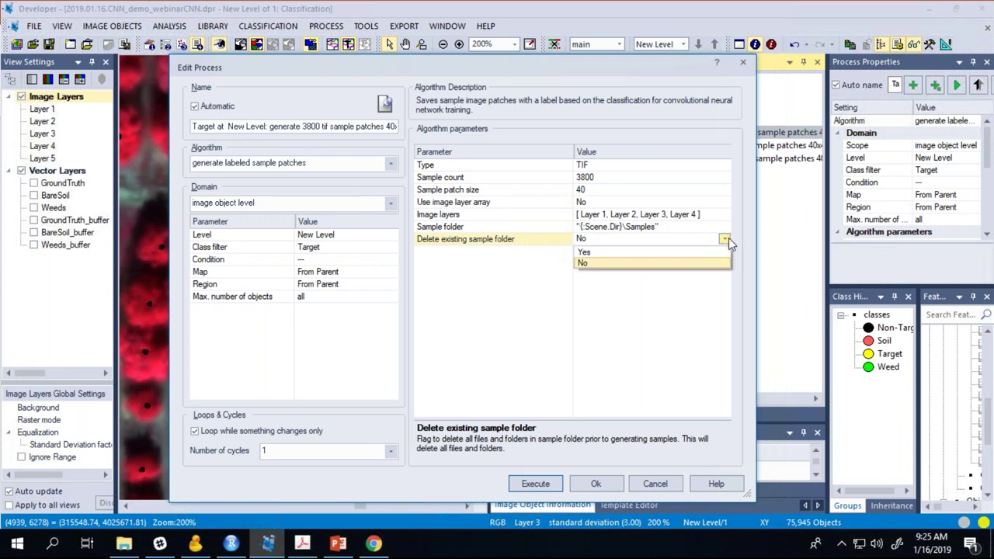
click(725, 239)
click(708, 284)
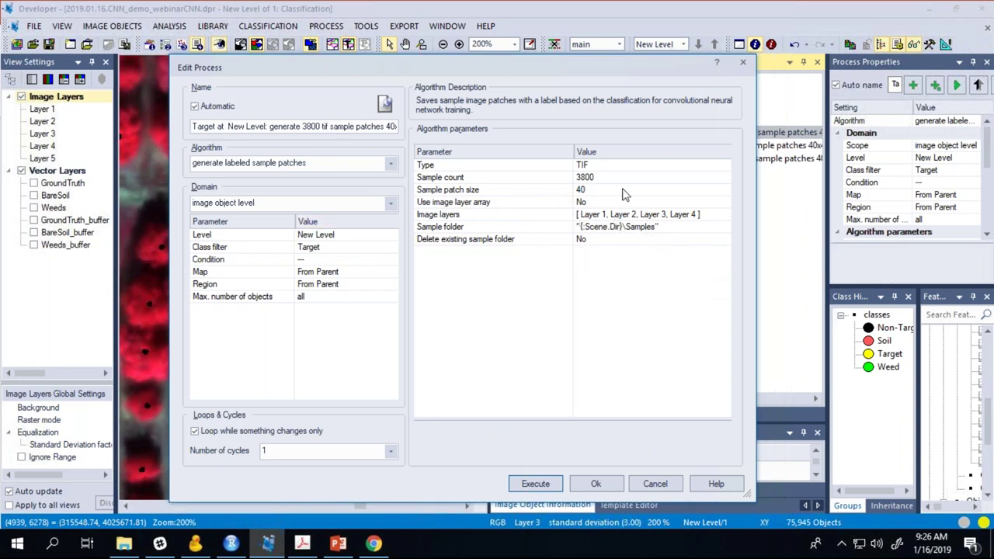
click(594, 485)
Step: Check the Soil sample patch generation settings, close them without changes, and review the Target process's full description in the process tree
double_click(664, 145)
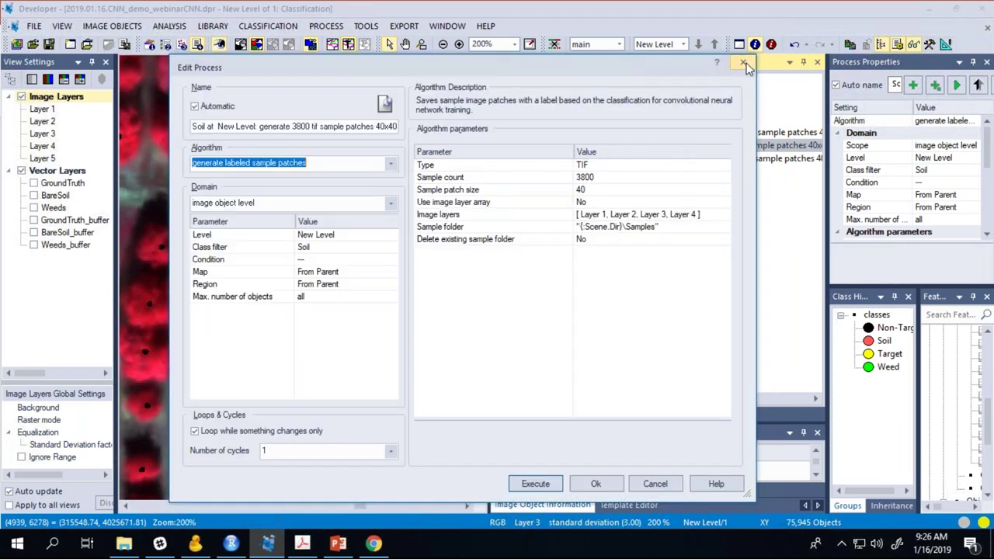
click(743, 65)
click(652, 133)
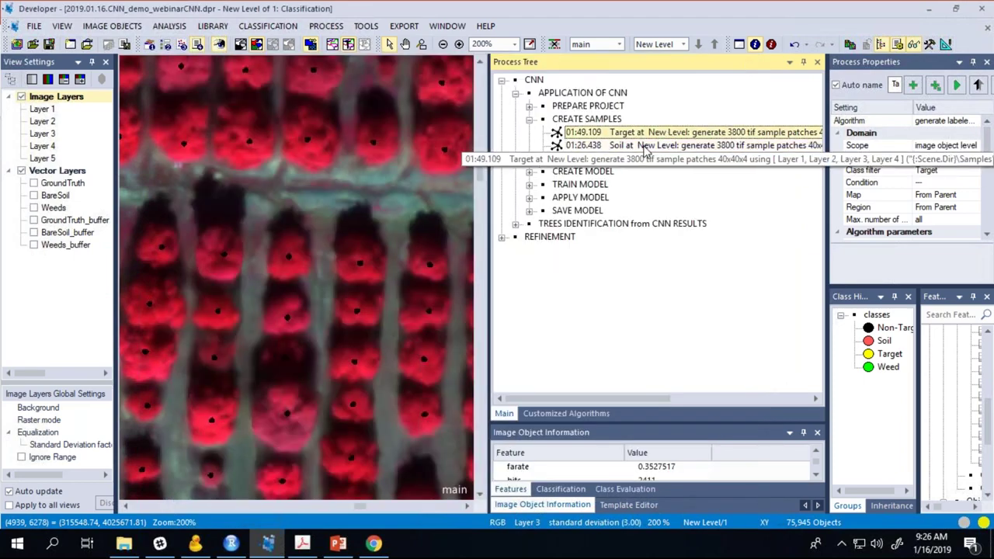
drag(488, 200, 431, 202)
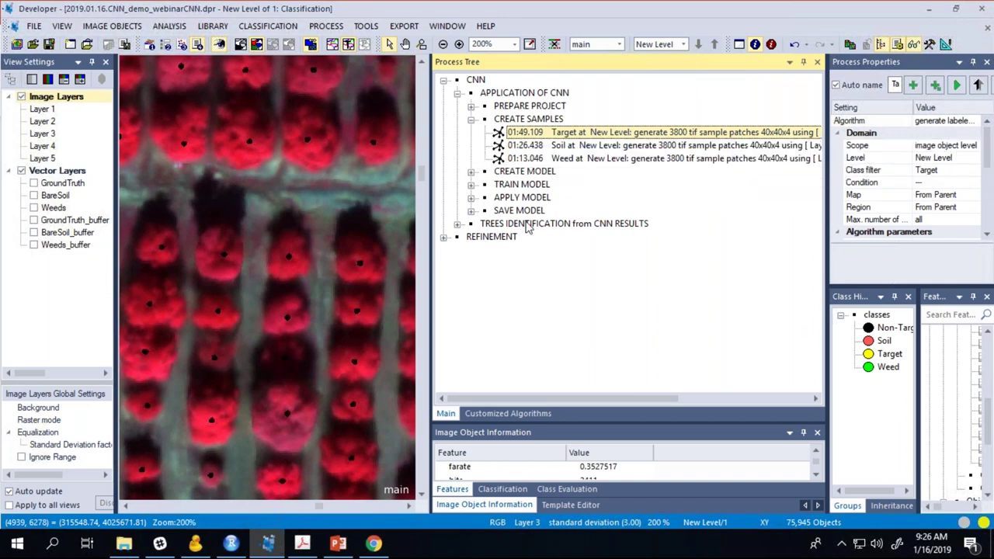
drag(437, 279, 479, 287)
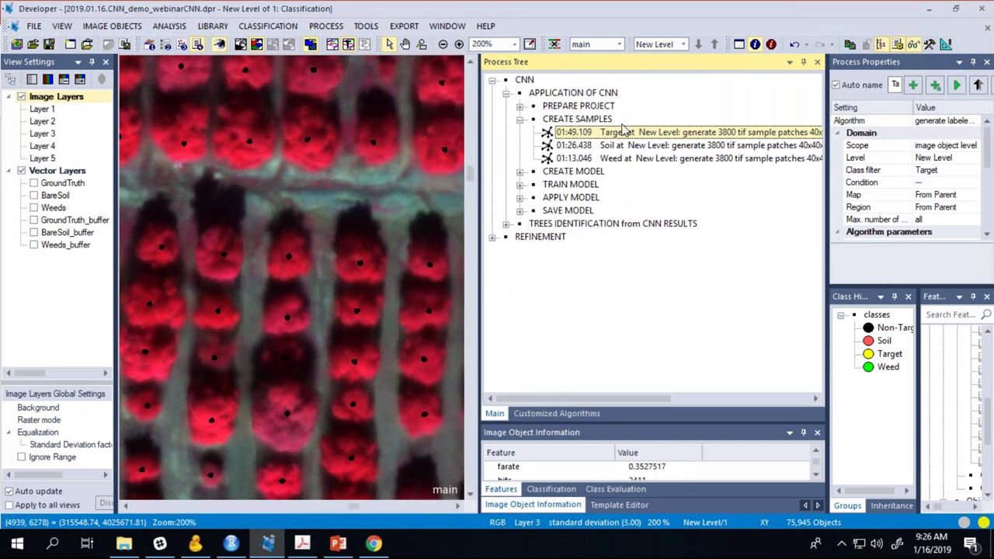
Step: Collapse the CREATE SAMPLES branch and expand CREATE MODEL to show its network creation process
click(520, 119)
click(565, 134)
click(519, 132)
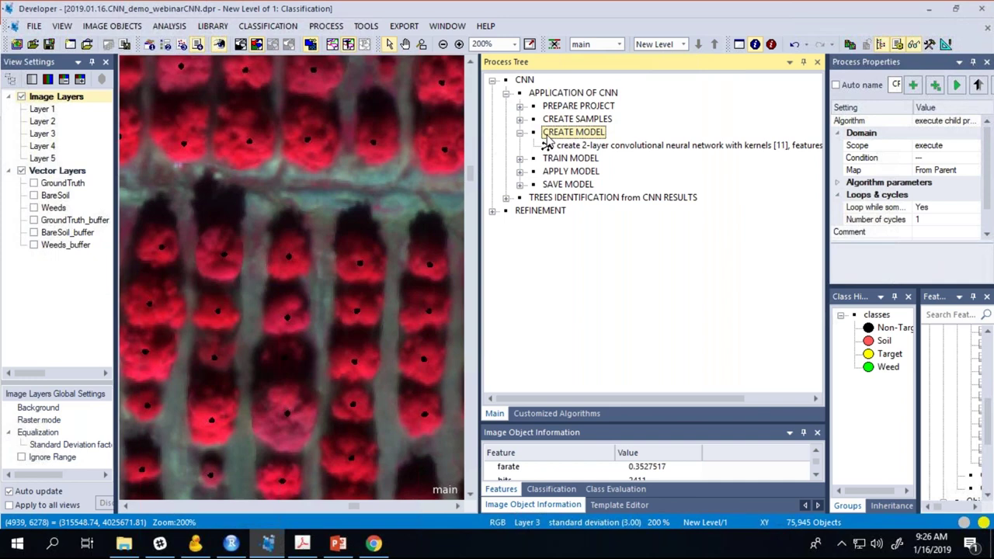
click(519, 119)
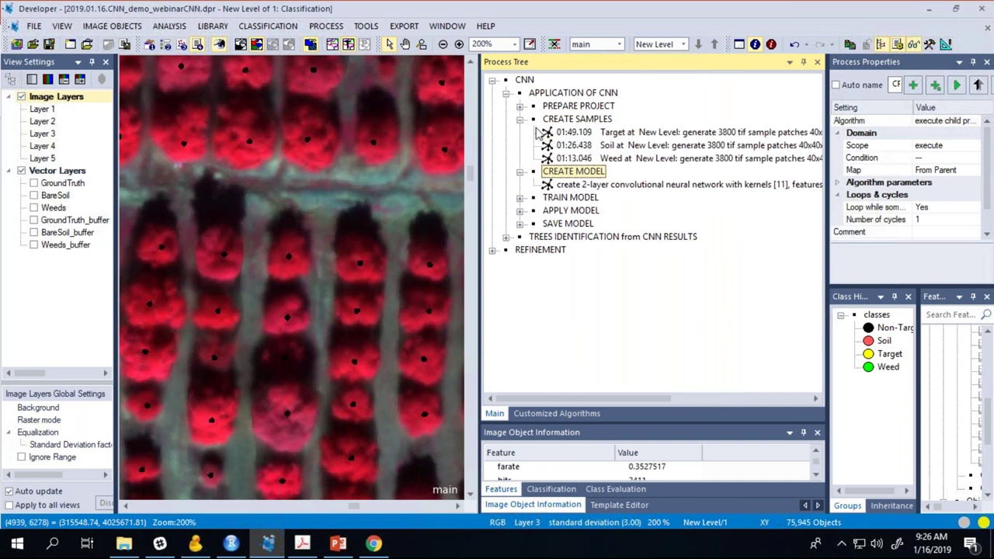
click(610, 135)
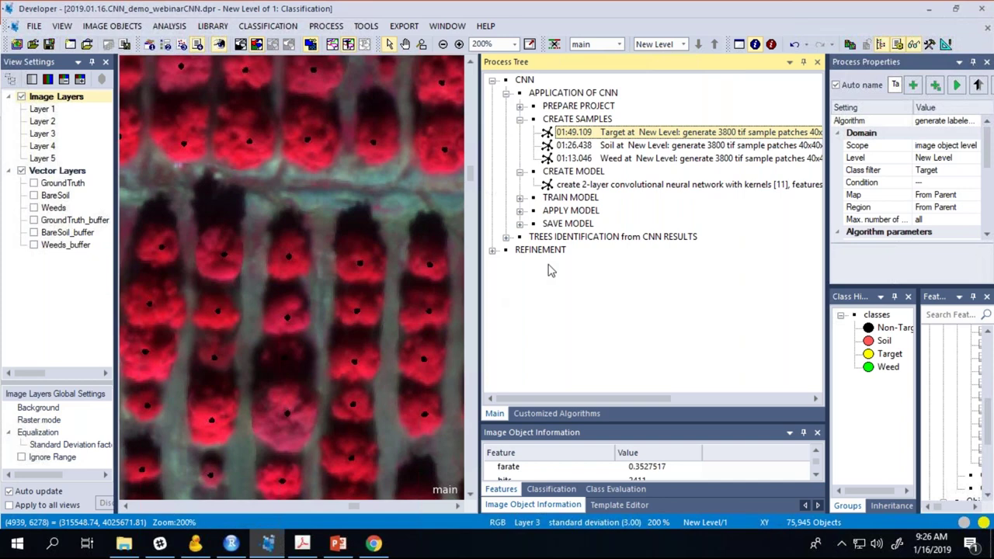
click(519, 119)
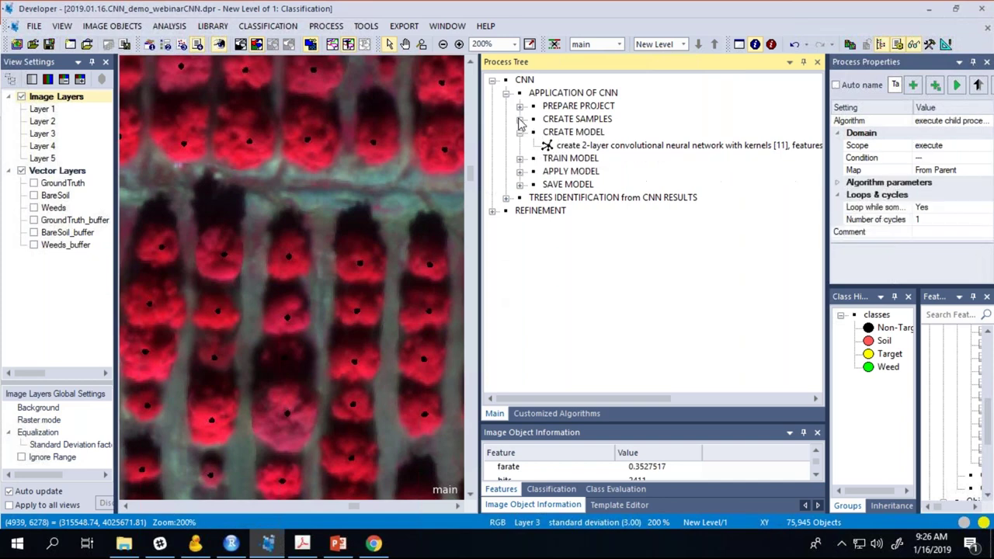
Step: Open the create convolutional neural network process and review its sample patch size, input, output and hidden layer settings
double_click(587, 150)
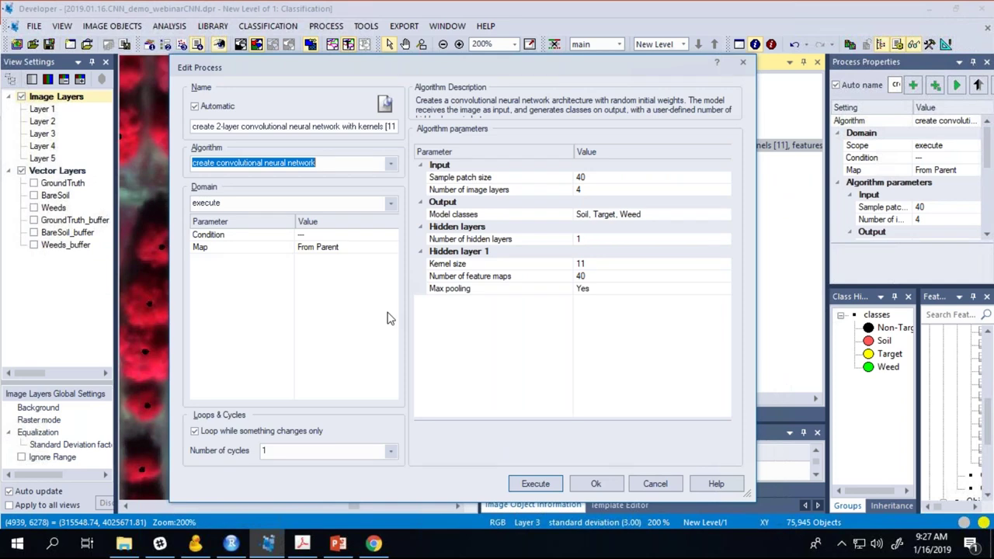
click(589, 178)
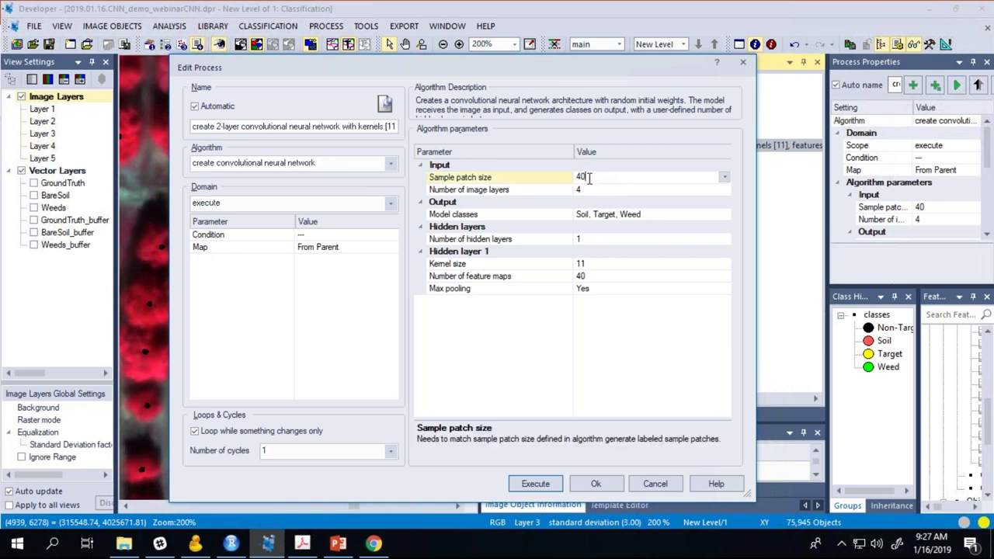
double_click(583, 177)
click(673, 117)
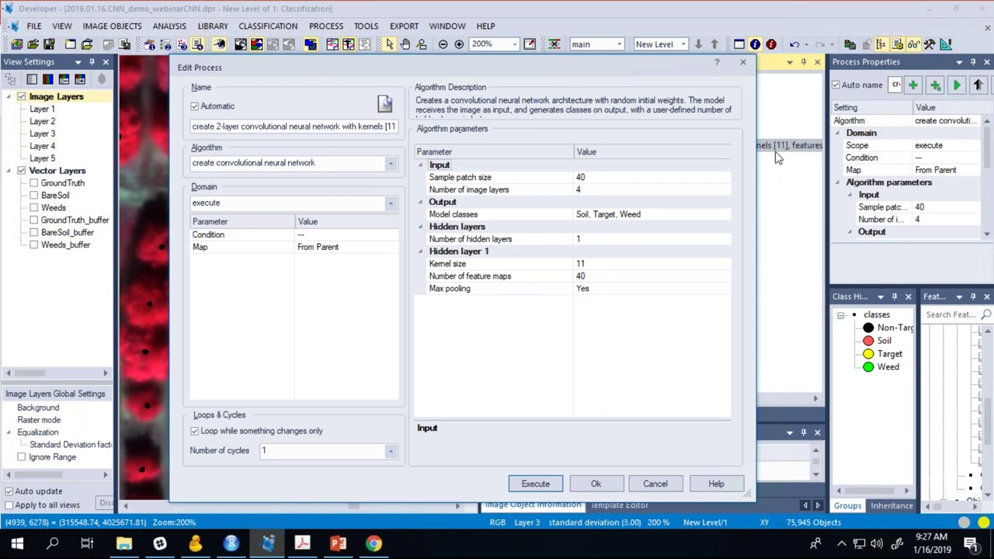
drag(533, 65, 491, 70)
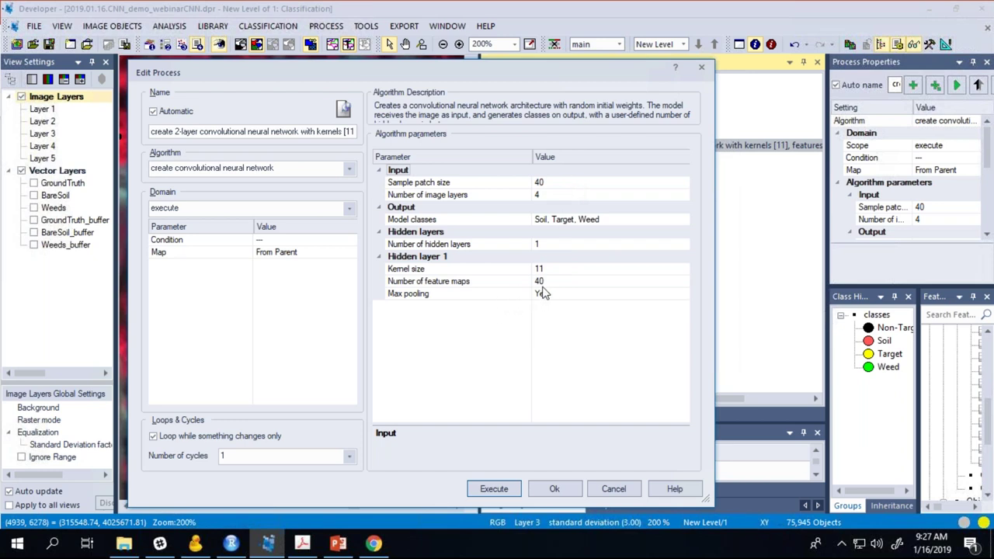
click(481, 286)
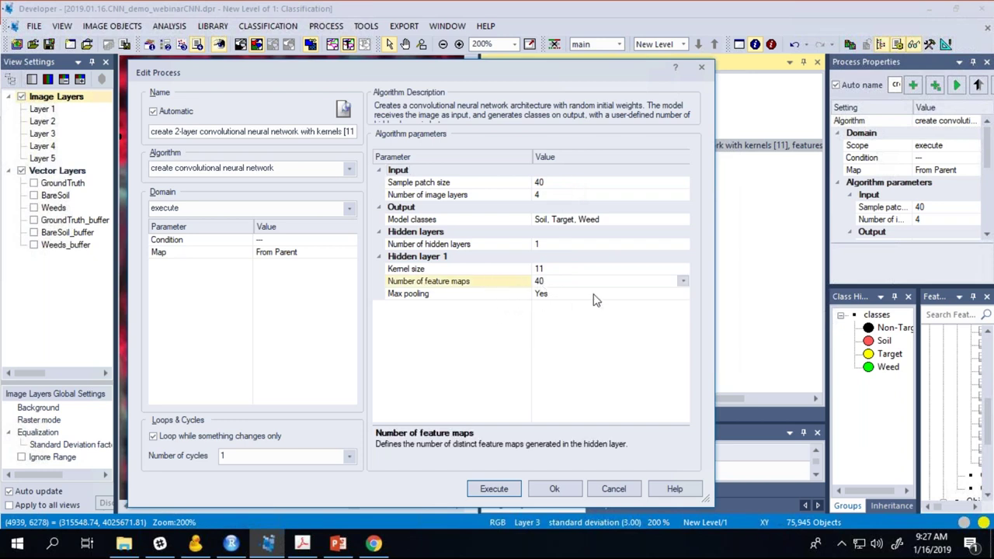
click(630, 342)
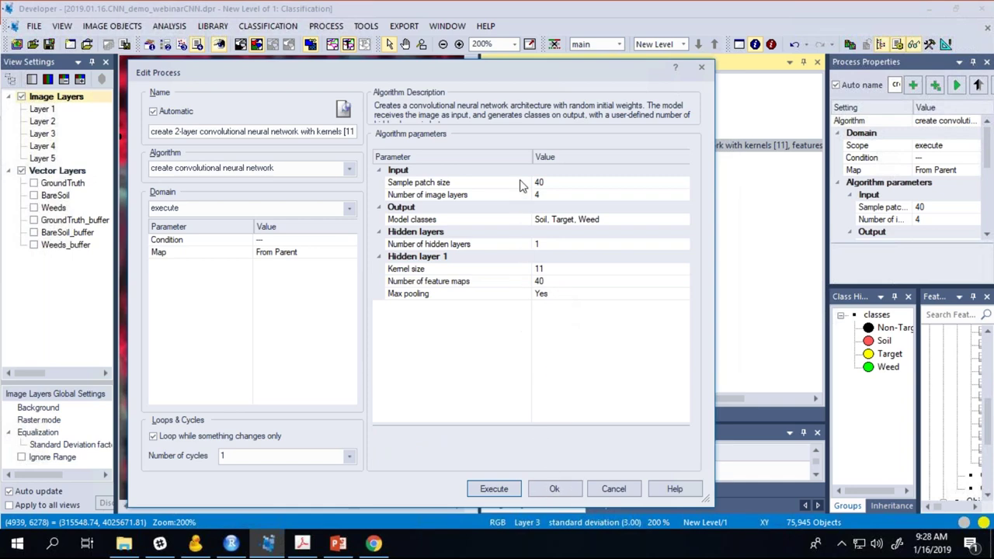
Step: Try 2 hidden layers in the network settings to view the second layer's parameters, and set the number back to 1
click(610, 246)
text(2)
click(652, 392)
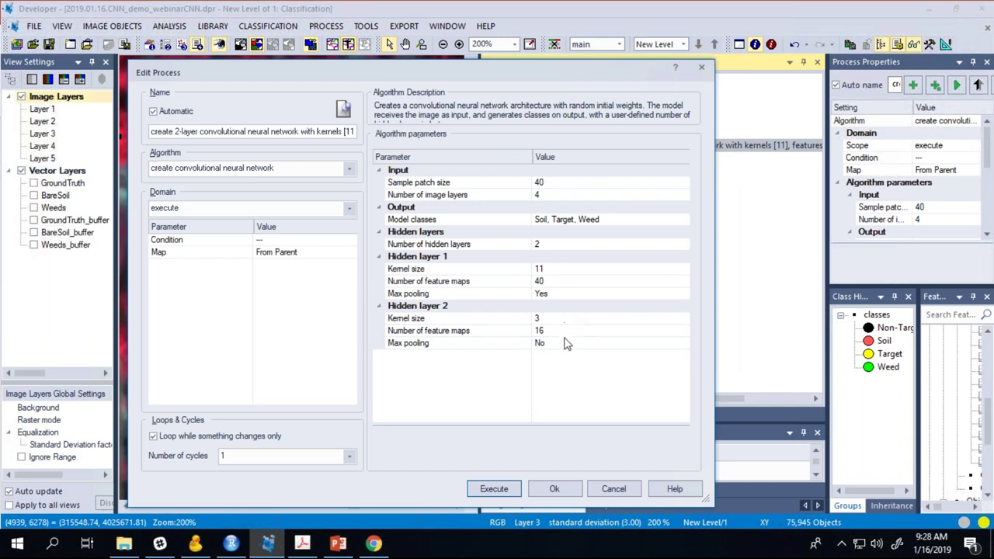
click(553, 246)
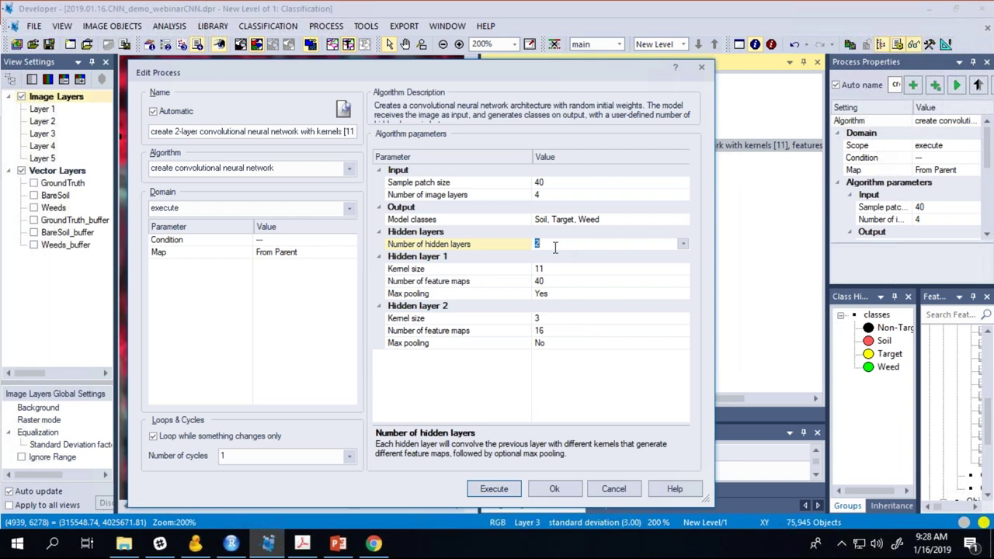
text(1)
click(595, 409)
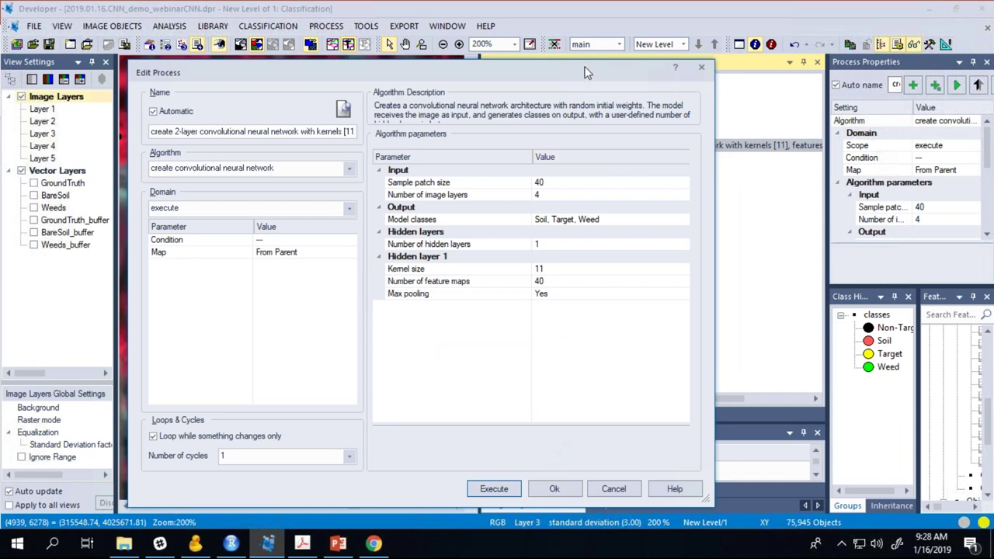
Step: Close the network creation settings and expand the TRAIN MODEL branch to show its training process
drag(586, 72, 611, 57)
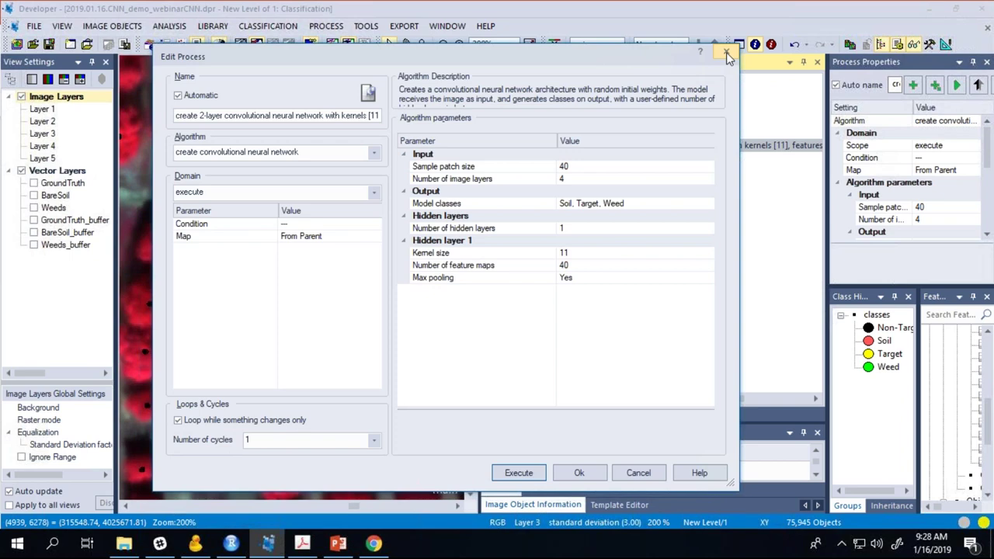
click(725, 52)
click(573, 133)
click(577, 147)
right_click(576, 145)
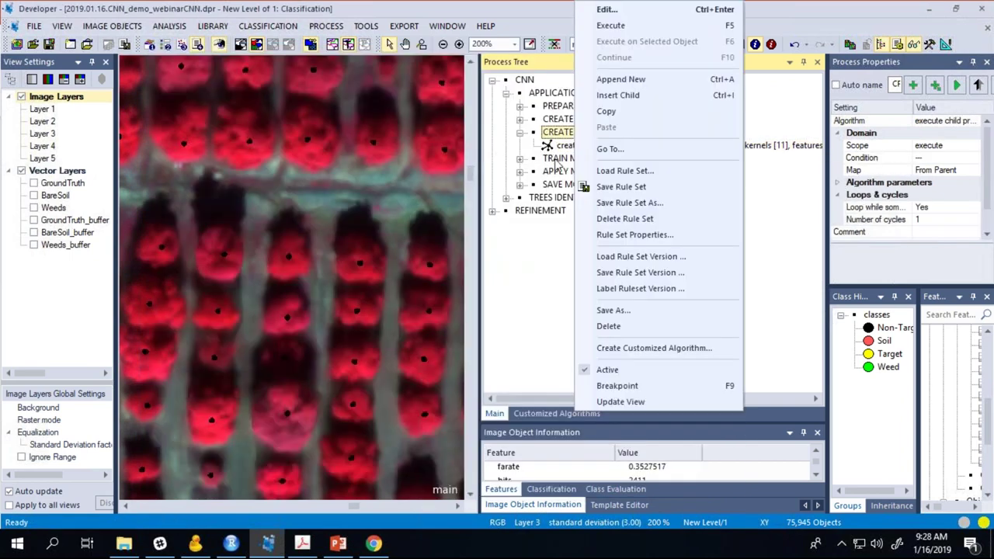
click(555, 160)
click(519, 158)
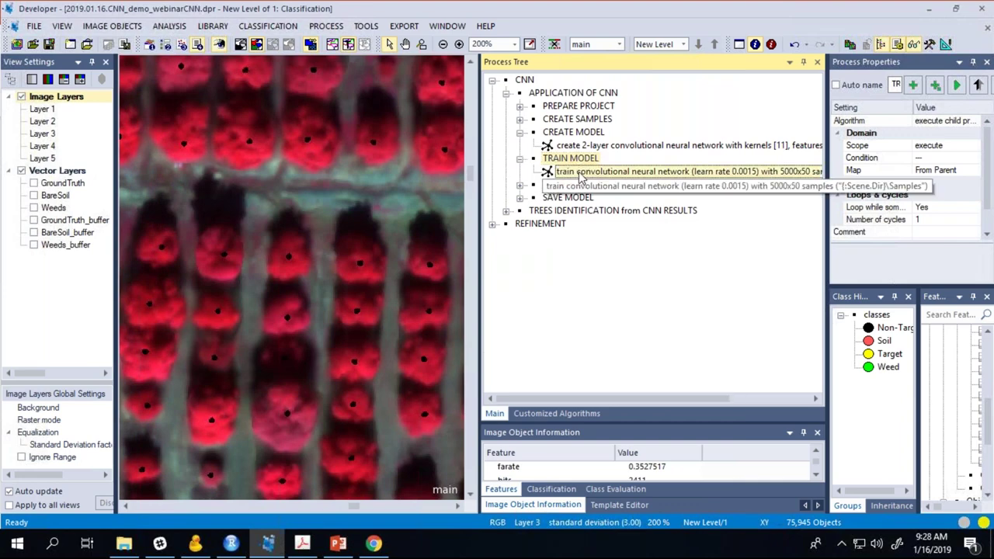
Step: Open the train convolutional neural network process and review its sample folder, learning rate, train steps and batch size settings
click(580, 173)
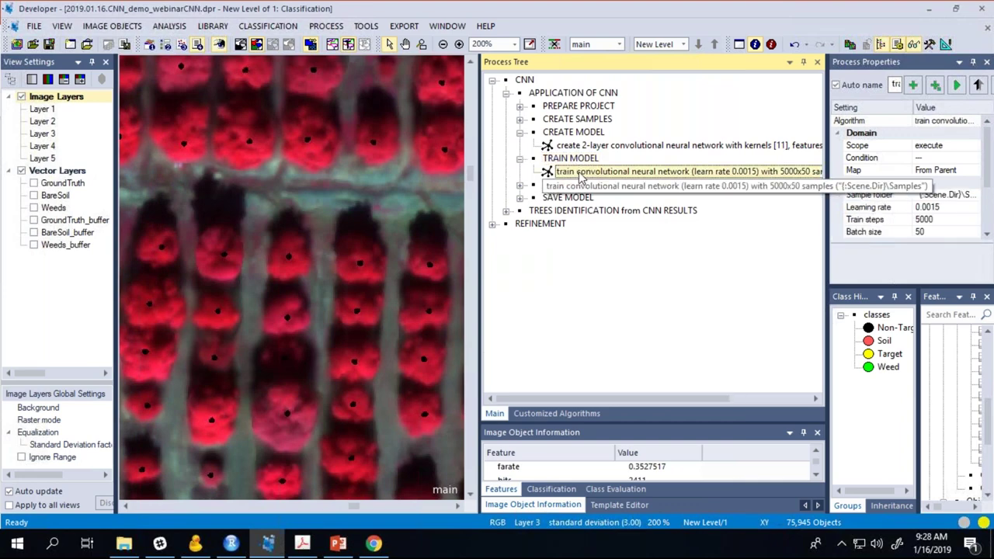
click(519, 185)
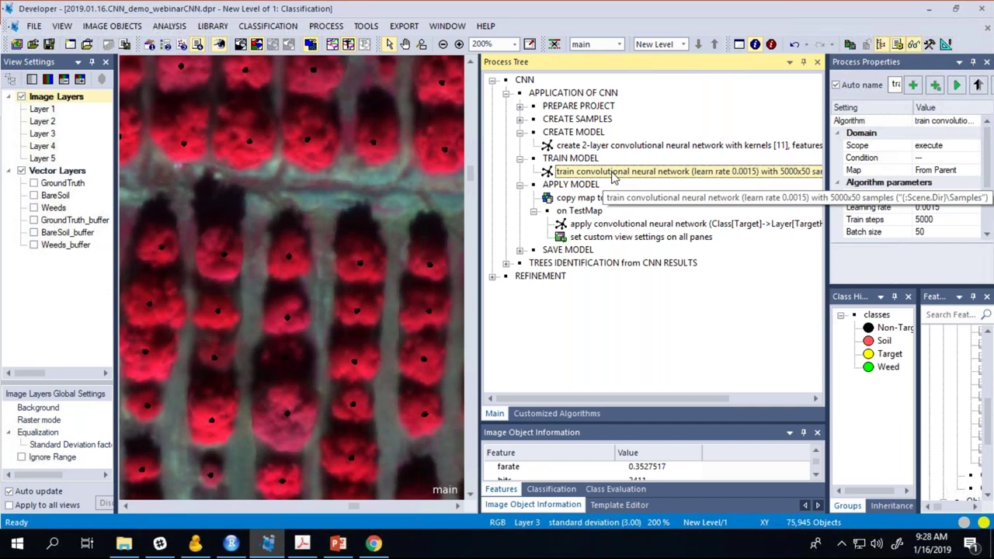
double_click(614, 177)
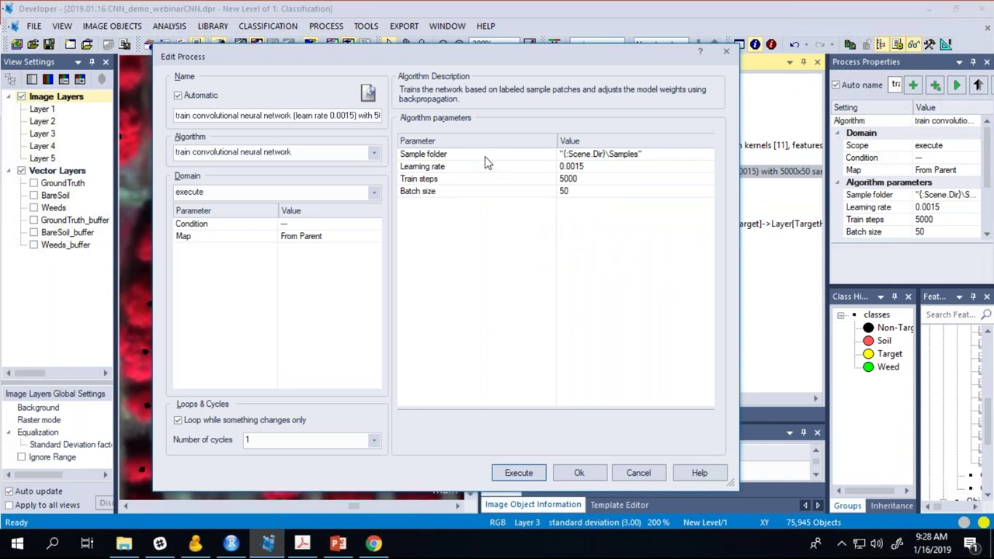
click(599, 159)
drag(640, 155, 570, 157)
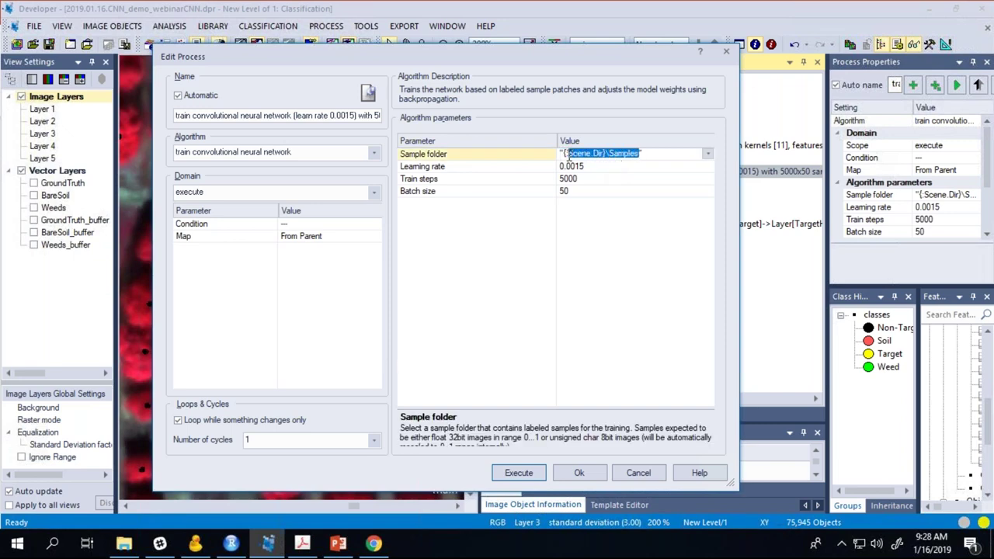
click(627, 288)
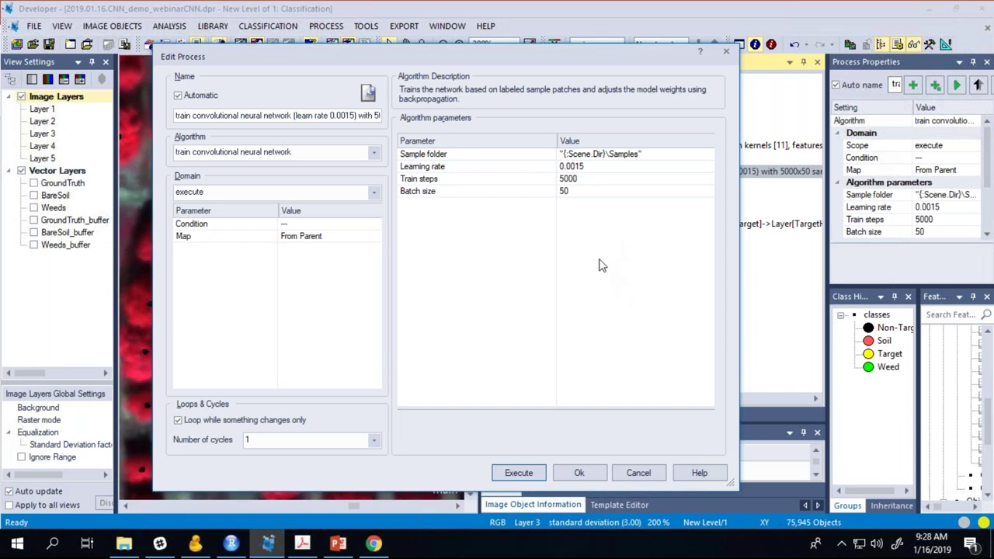
click(513, 171)
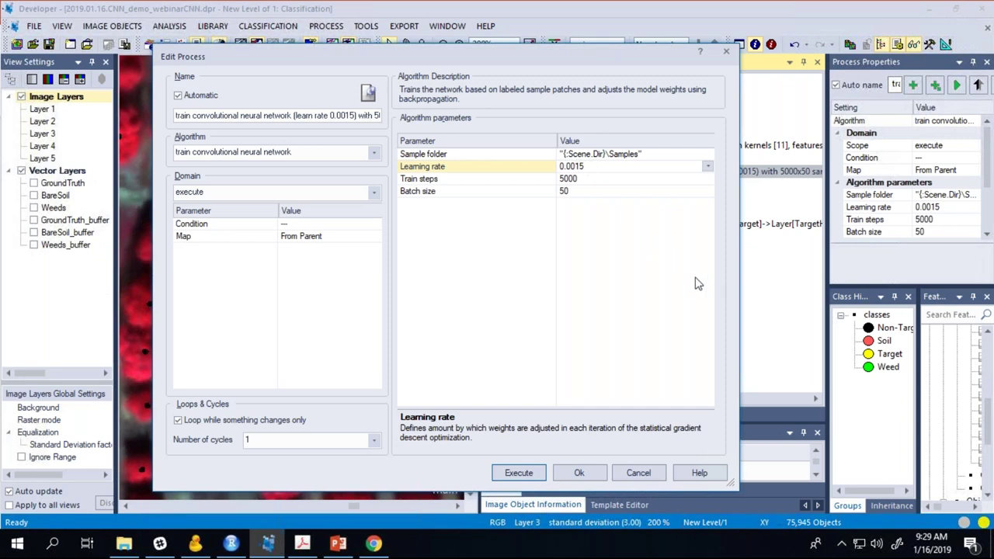
click(490, 182)
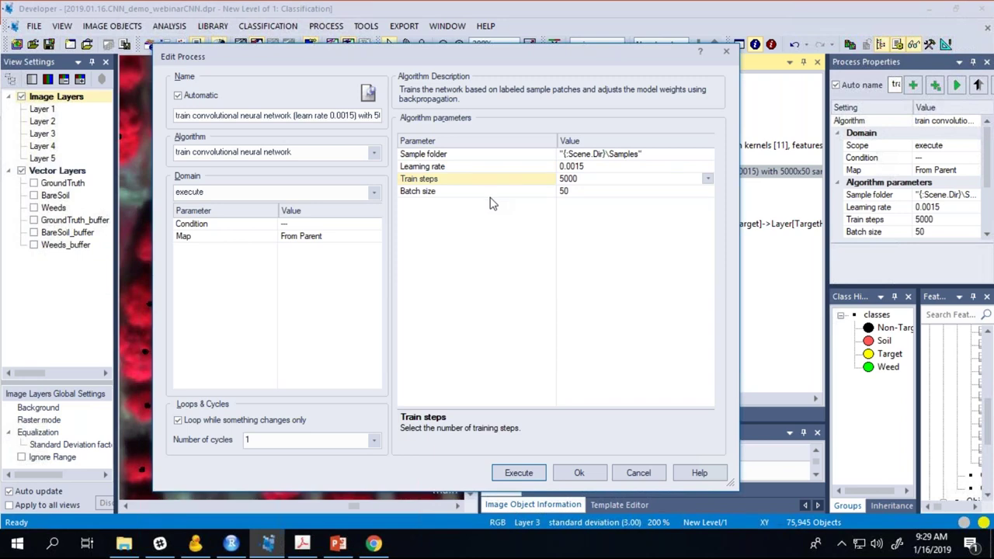
click(494, 195)
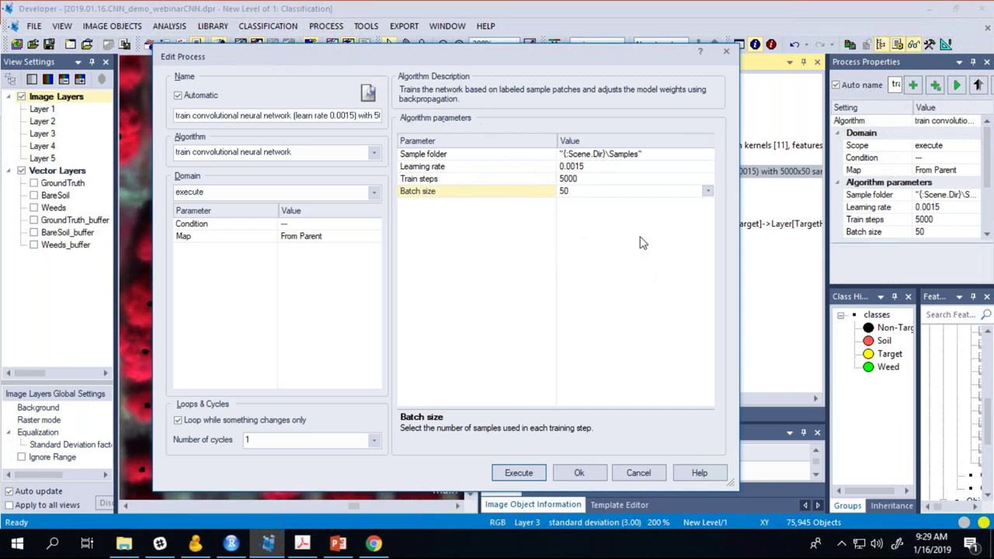
click(726, 55)
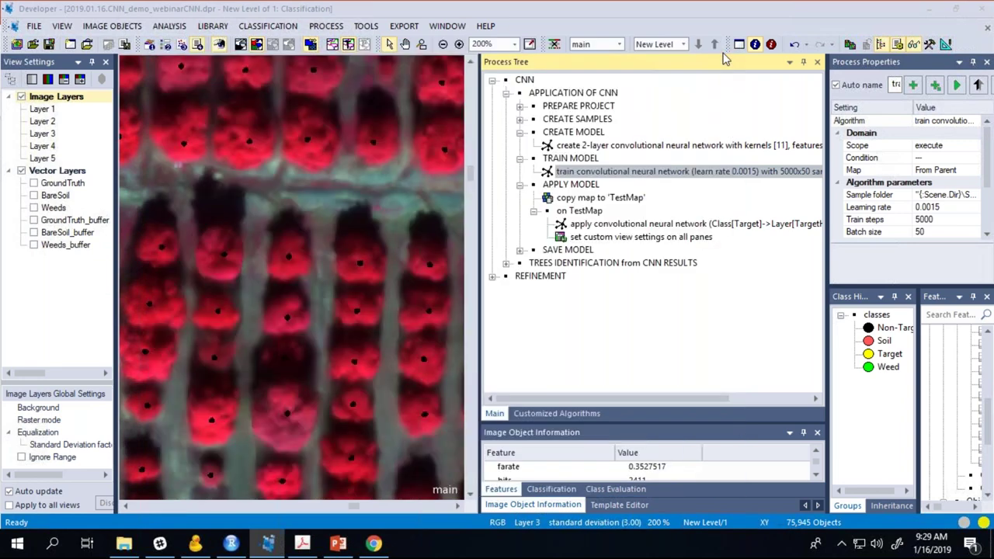
click(621, 148)
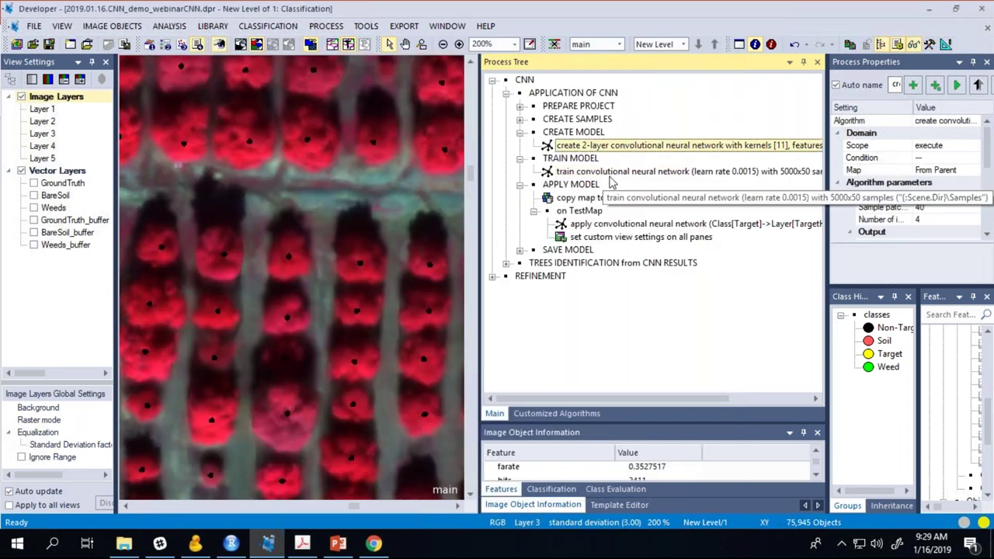
click(615, 172)
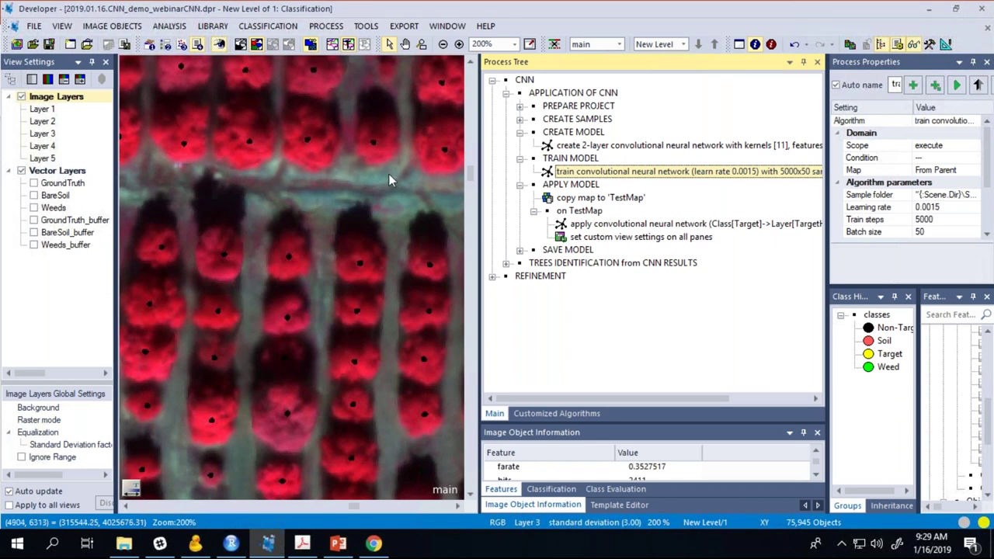
scroll(338, 267, down, 1)
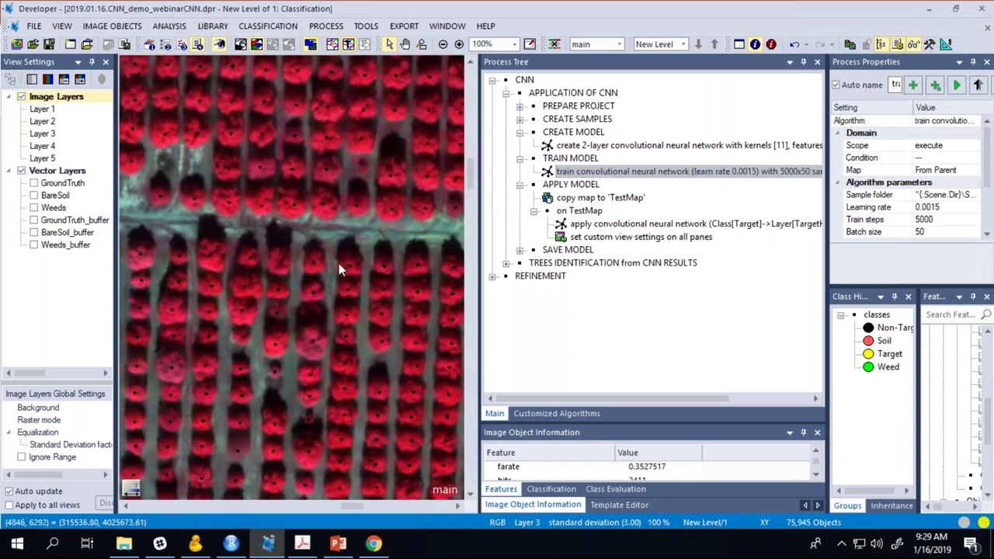
click(621, 44)
click(621, 44)
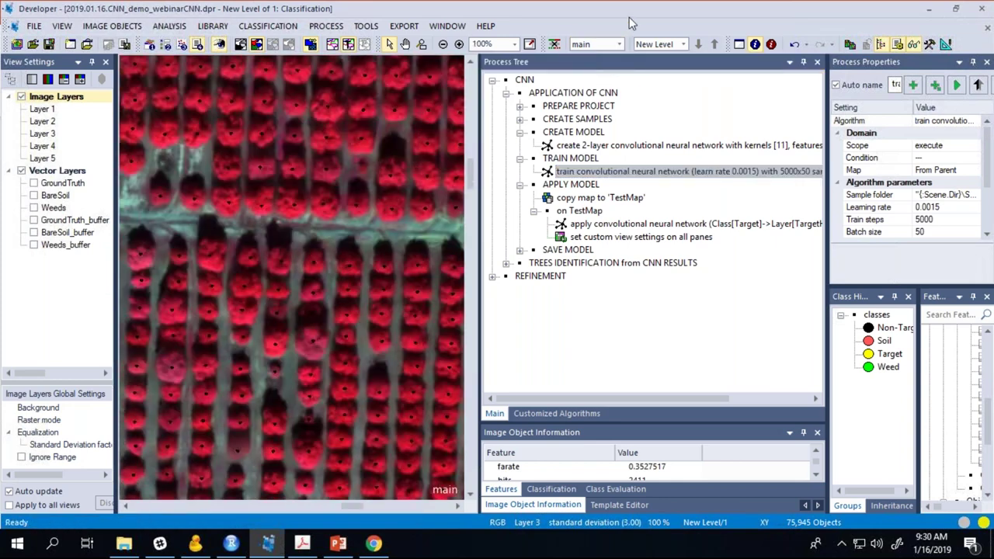
Step: Open the apply convolutional neural network process under APPLY MODEL and review its input layers and class-to-layer output mappings
click(599, 225)
double_click(596, 231)
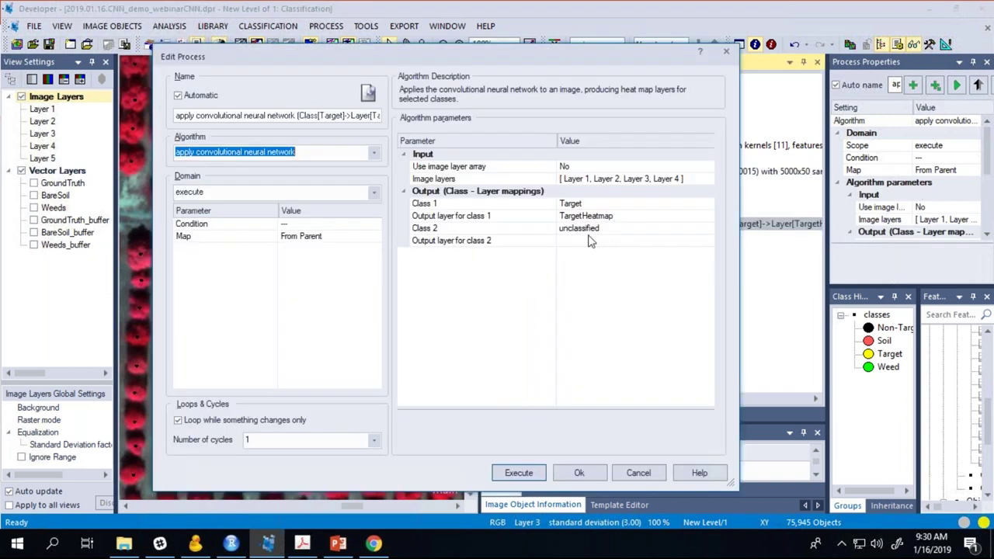
click(433, 306)
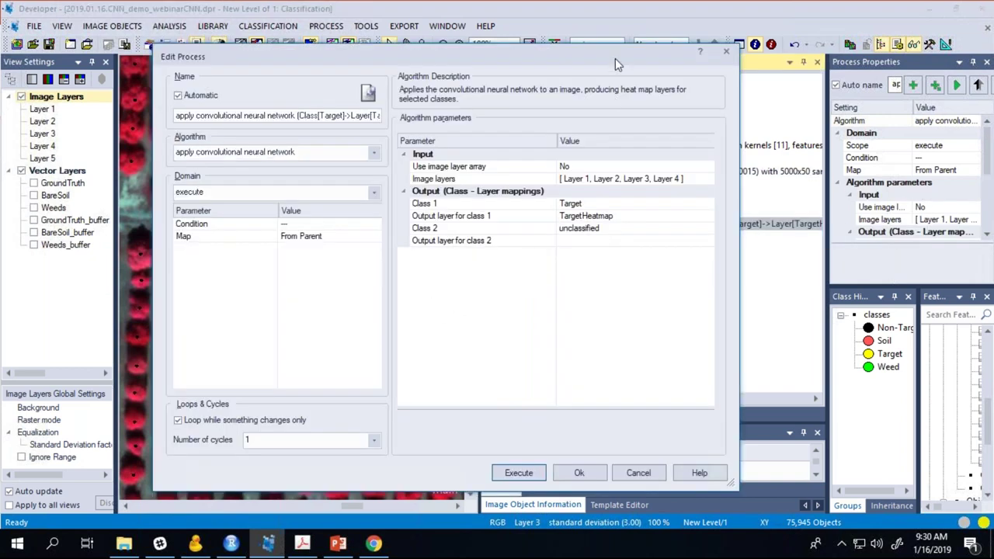
drag(587, 52, 461, 55)
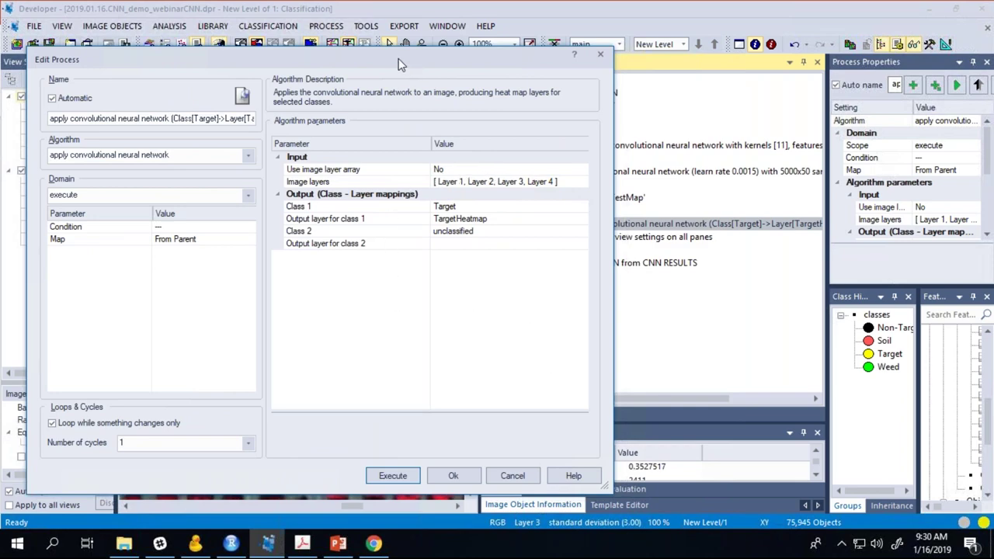
drag(396, 57, 378, 49)
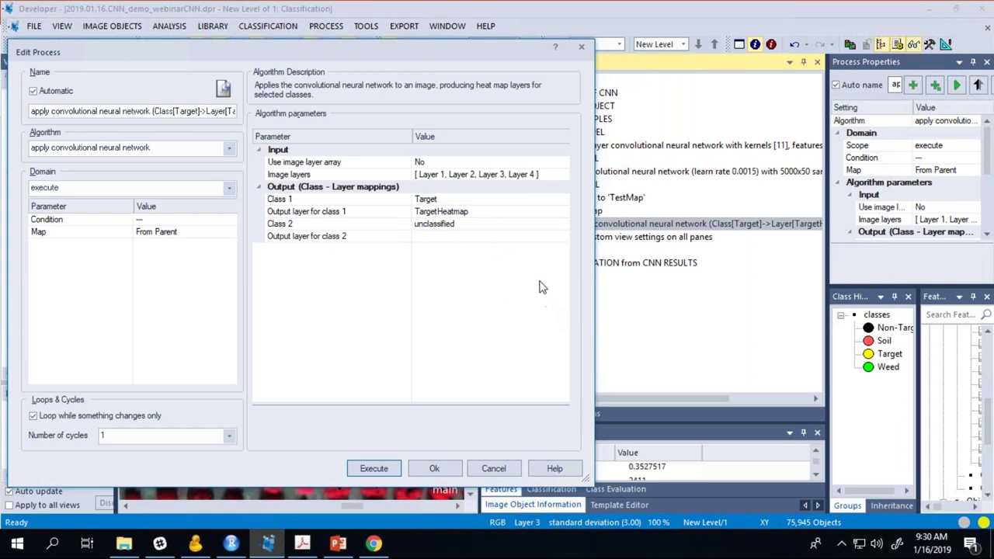
click(581, 49)
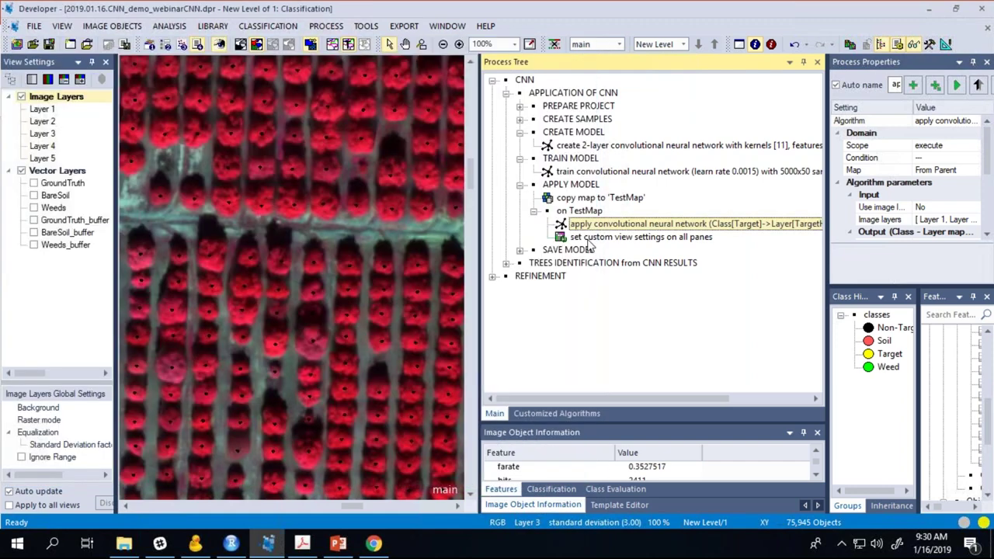
Step: Widen the image view and View Settings areas and switch the displayed map to TestMap
click(613, 236)
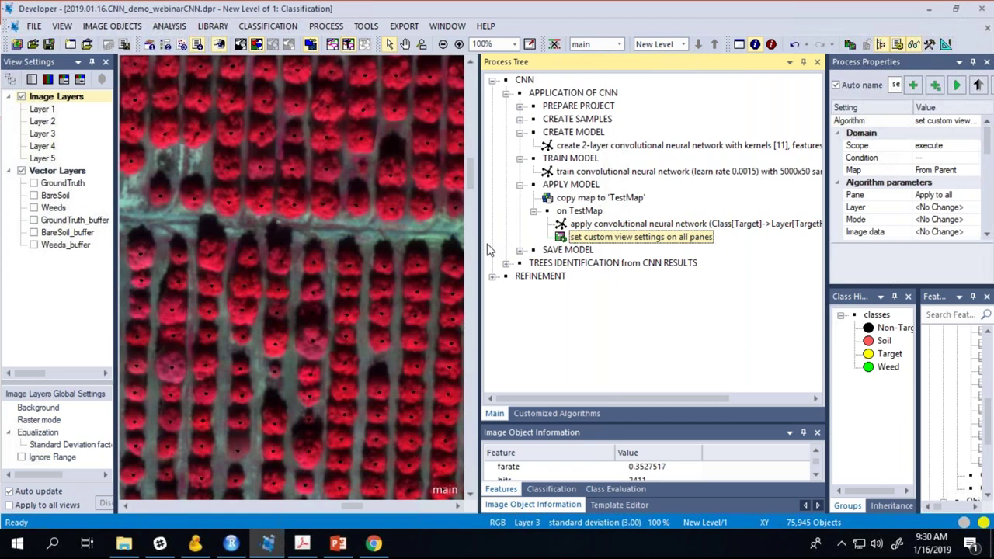
drag(479, 245, 548, 245)
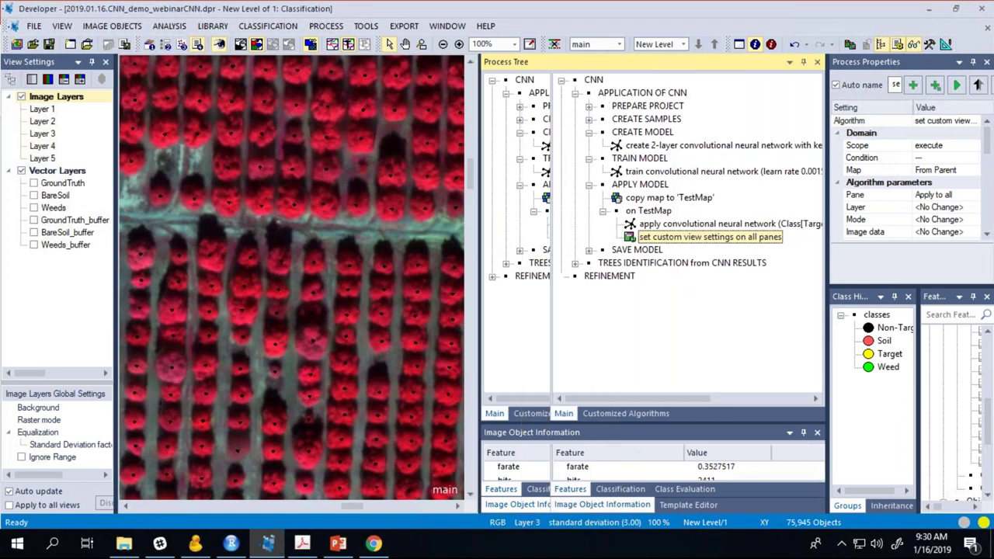
click(598, 44)
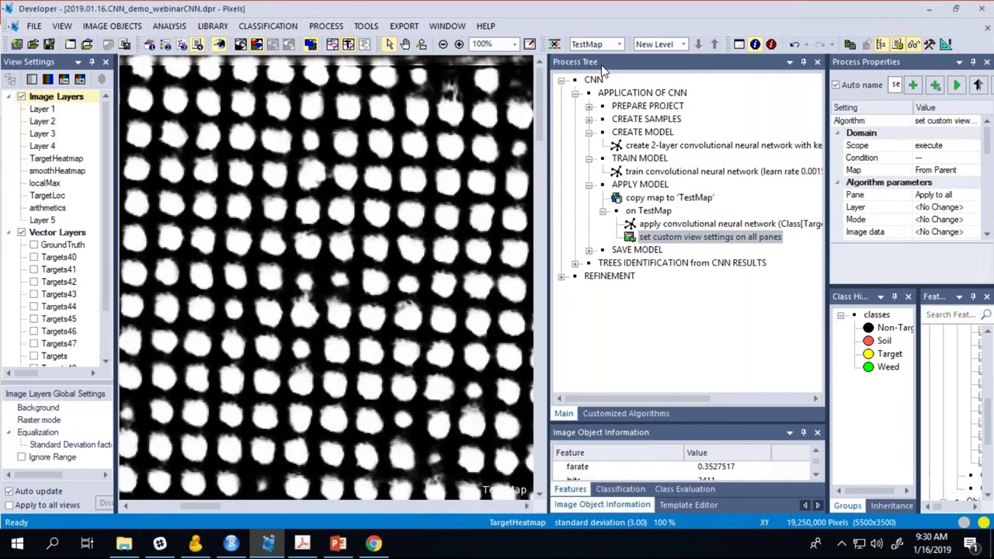
drag(117, 209, 212, 210)
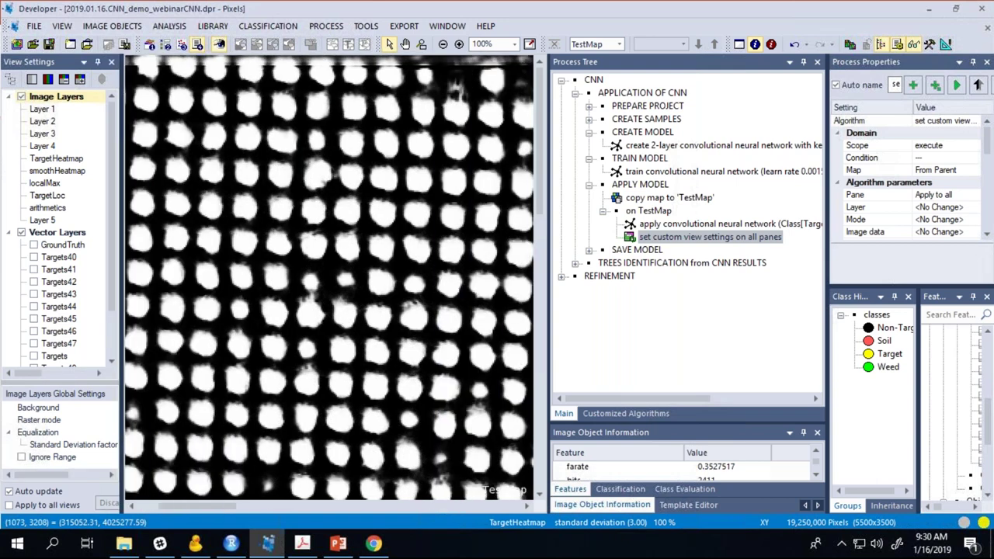
Step: Examine the TestMap target heatmap across different orchard blocks, both as a whole scene and close up on individual trees
scroll(413, 283, down, 2)
scroll(413, 284, down, 1)
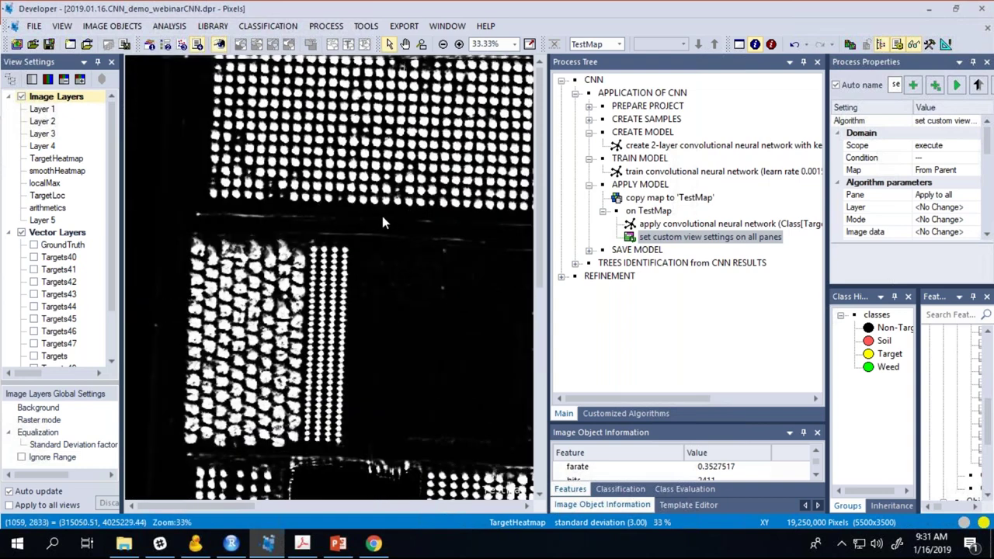
scroll(382, 216, up, 5)
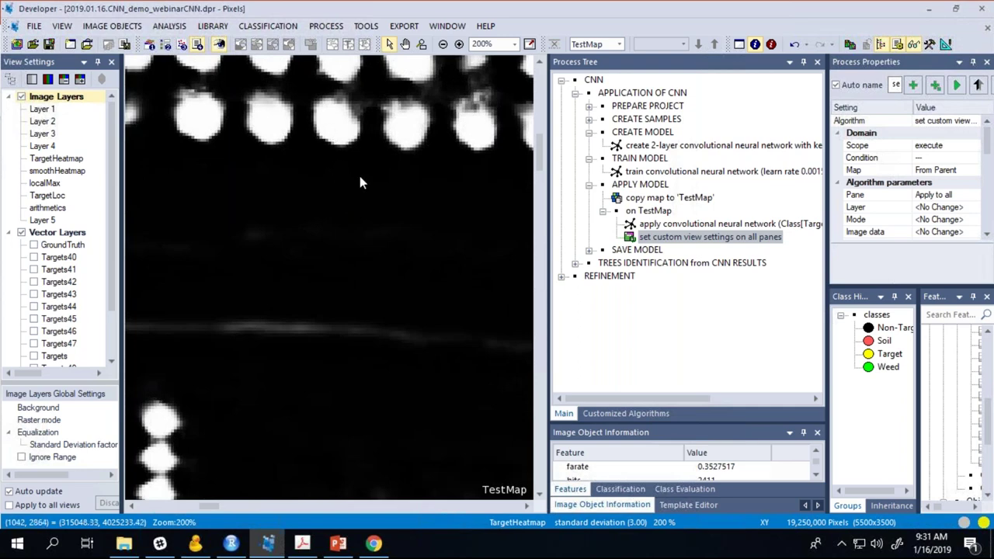
scroll(361, 197, down, 1)
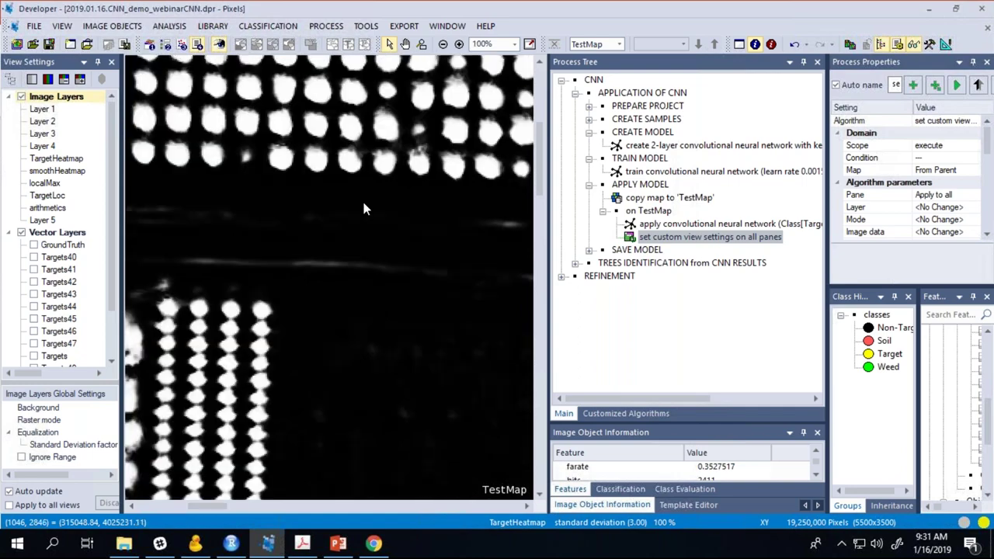
scroll(361, 198, down, 1)
scroll(347, 243, down, 1)
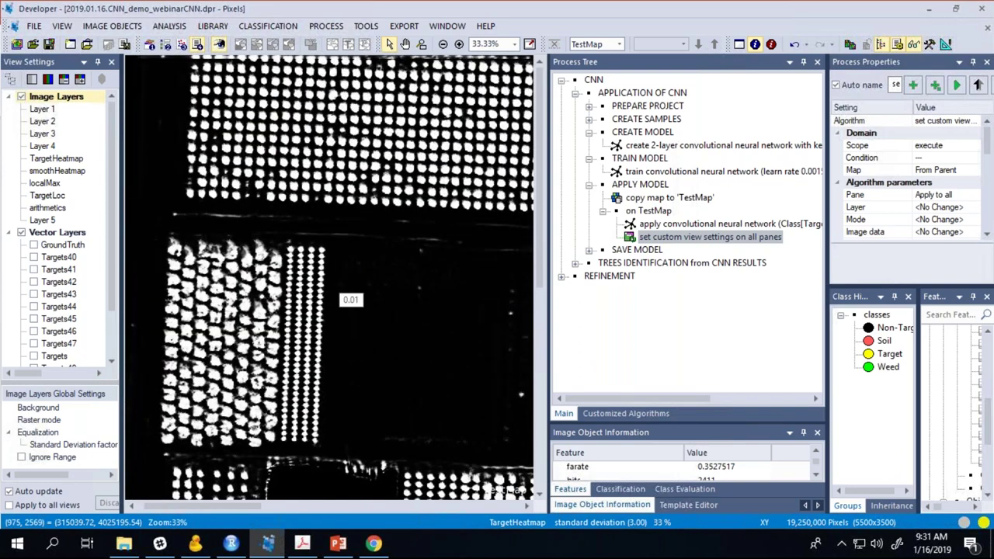
drag(350, 299, 173, 124)
drag(205, 159, 416, 130)
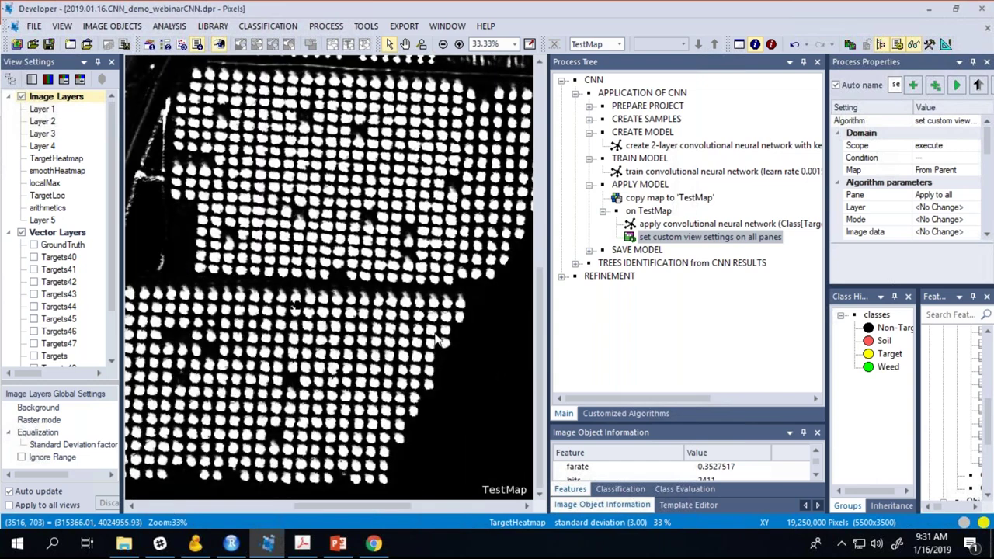
scroll(440, 342, down, 1)
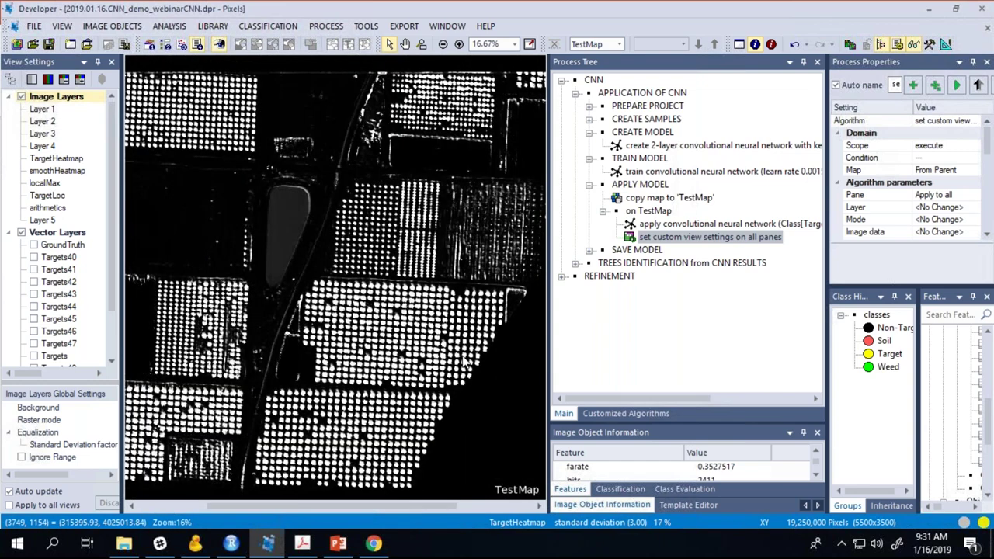
scroll(465, 362, down, 1)
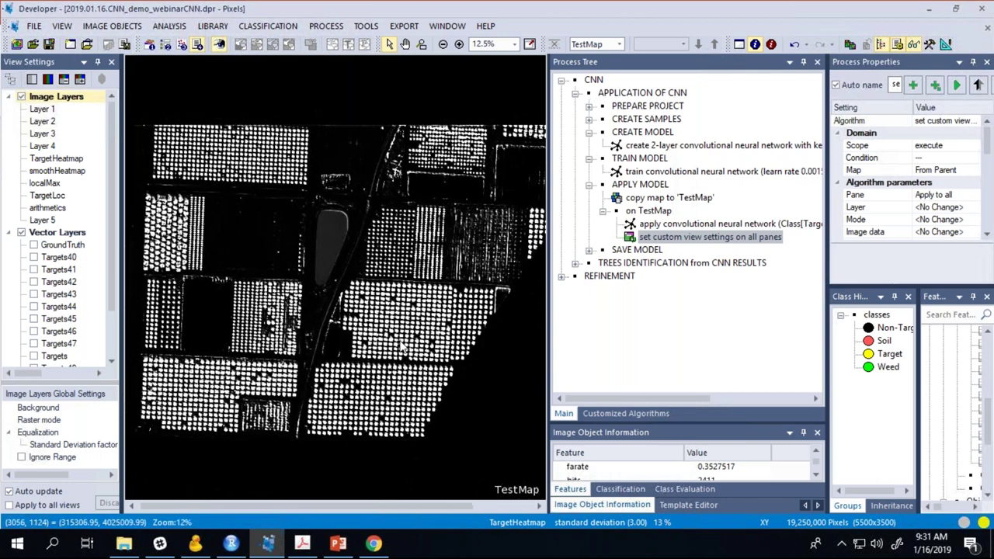
scroll(401, 346, up, 1)
scroll(402, 346, up, 2)
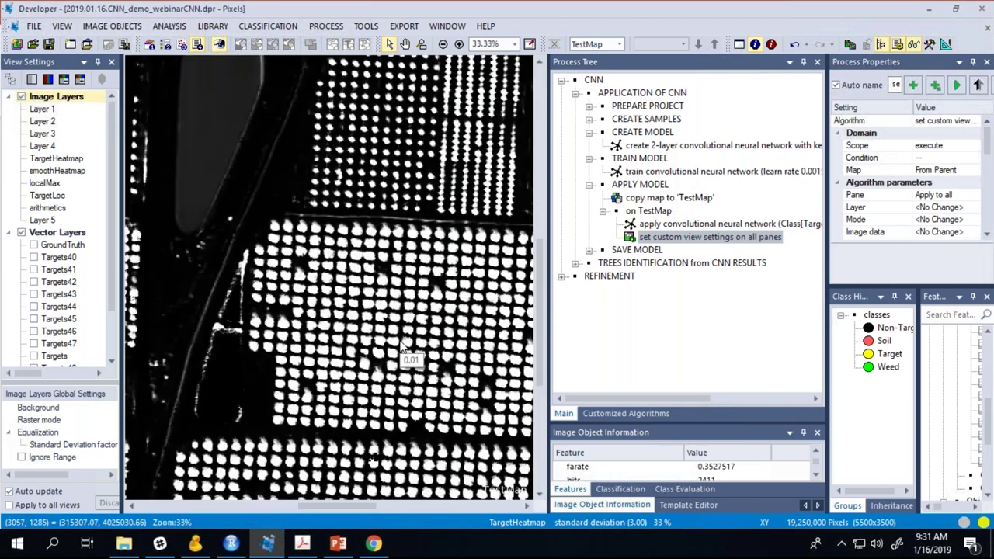
scroll(402, 347, up, 2)
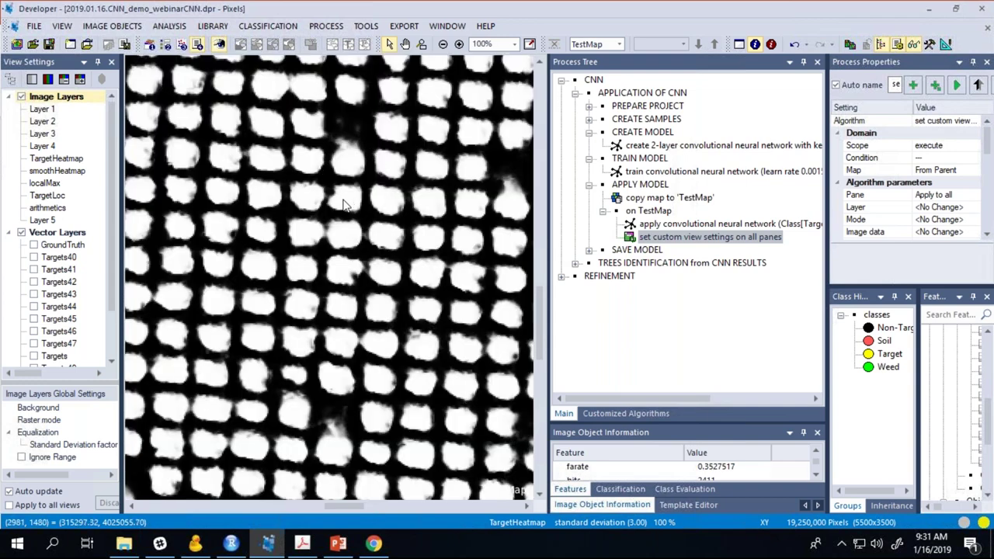
Step: Collapse the CREATE MODEL, TRAIN MODEL and APPLY MODEL branches and expand SAVE MODEL to show its process
click(587, 132)
click(588, 146)
click(587, 159)
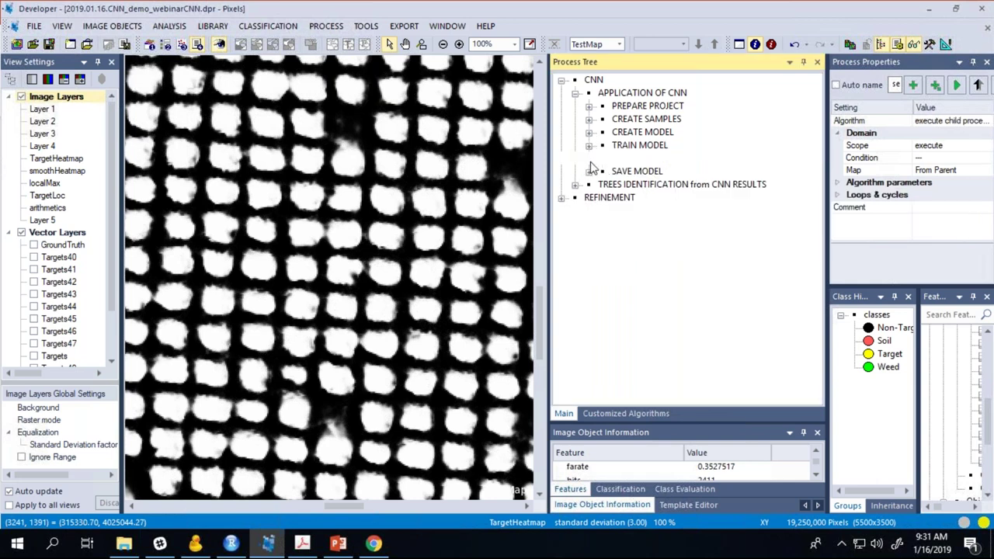
click(617, 172)
click(588, 172)
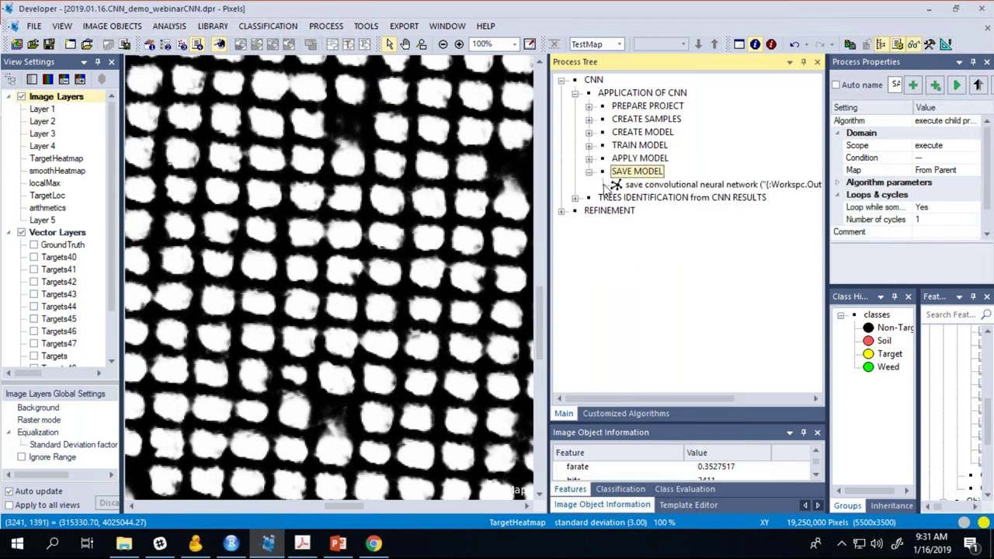
Step: Open the save convolutional neural network process under SAVE MODEL, review its meta graph and index file paths, and close it unchanged
double_click(641, 187)
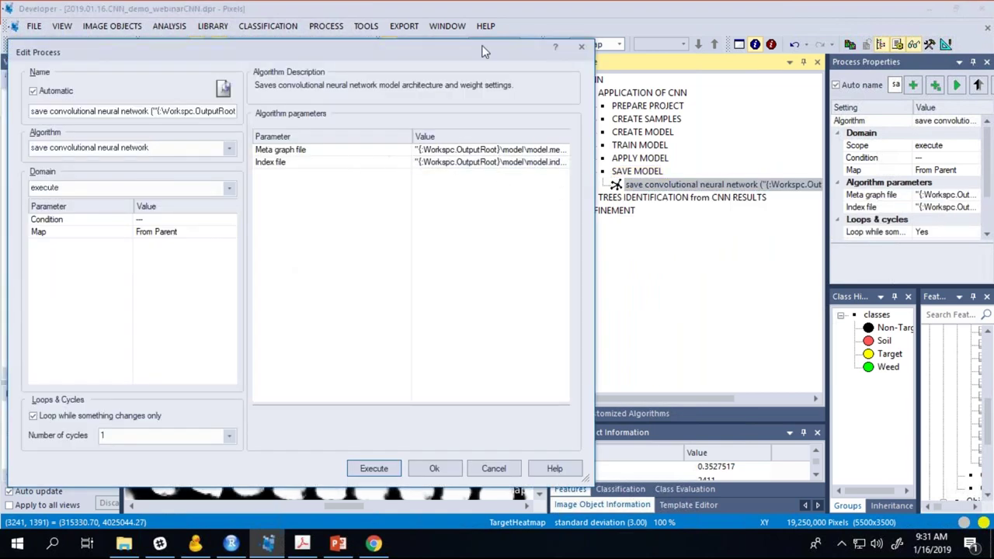
drag(485, 59, 534, 69)
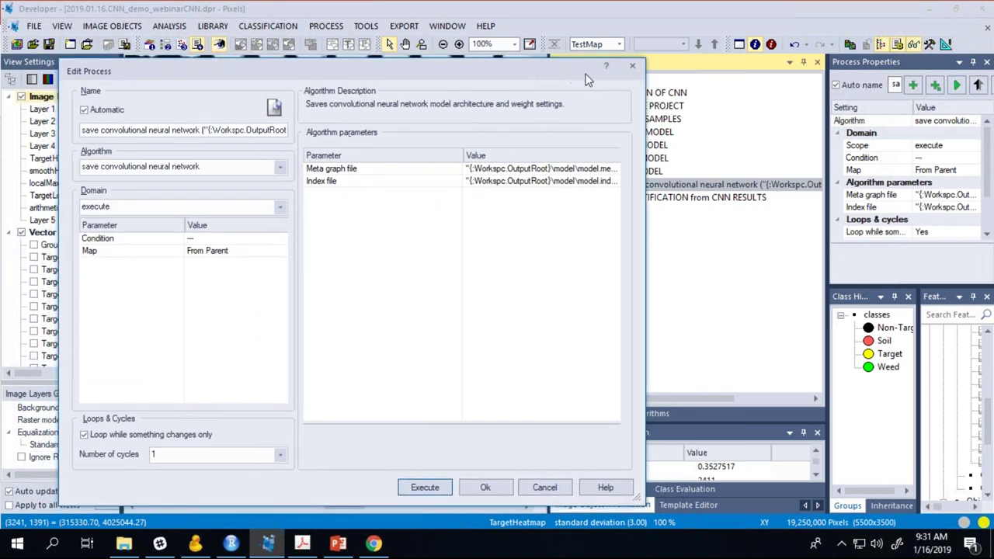
click(632, 69)
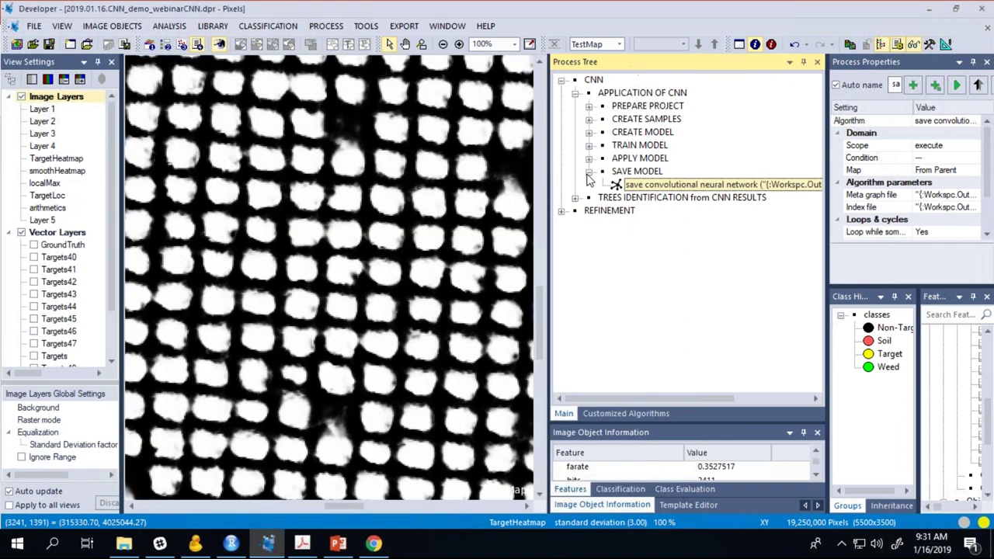
Step: Collapse APPLICATION OF CNN and expand TREES IDENTIFICATION from CNN RESULTS down to the processes under on TestMap
click(575, 93)
click(574, 106)
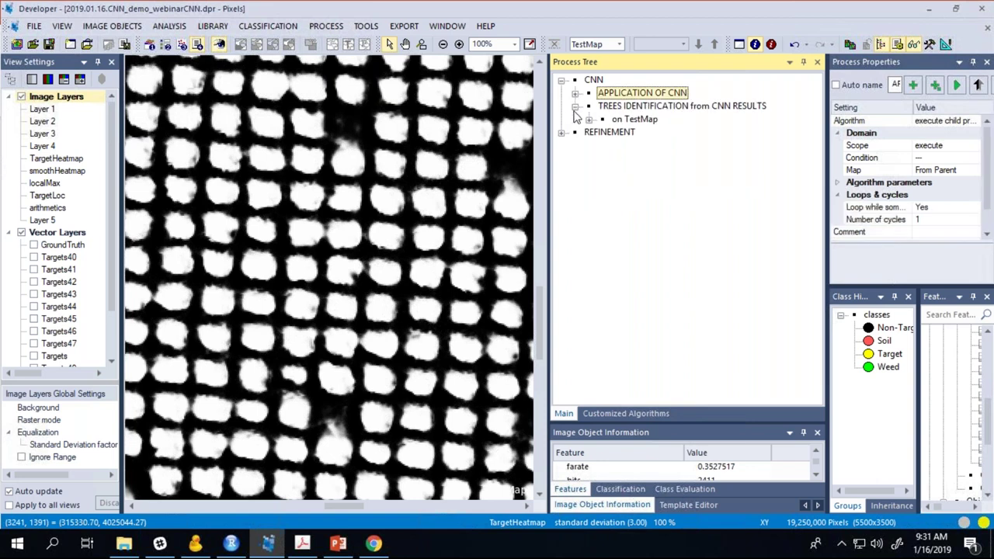
click(588, 119)
click(652, 132)
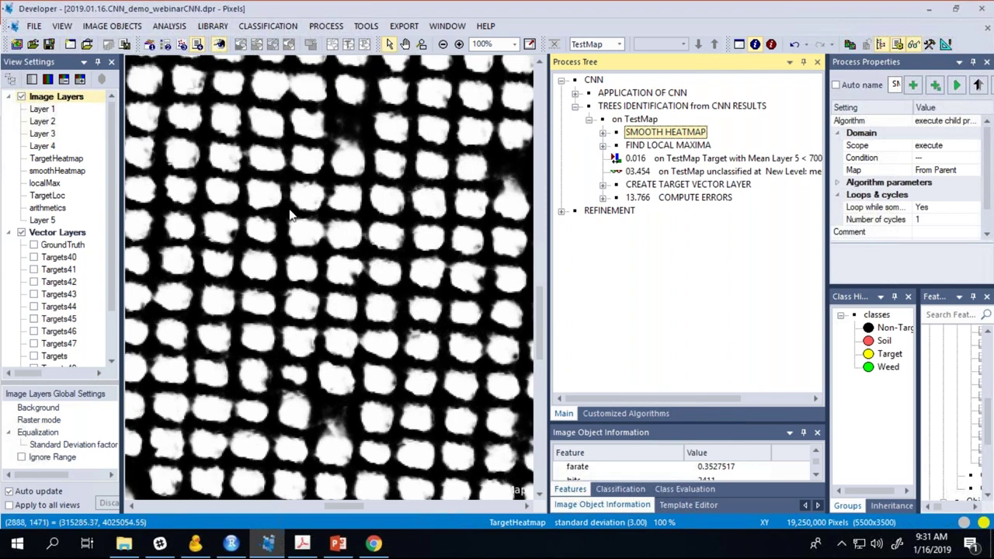
Step: Open the Gaussian pixel filter 2D process under SMOOTH HEATMAP and review its input layer, output layer and kernel size
click(330, 267)
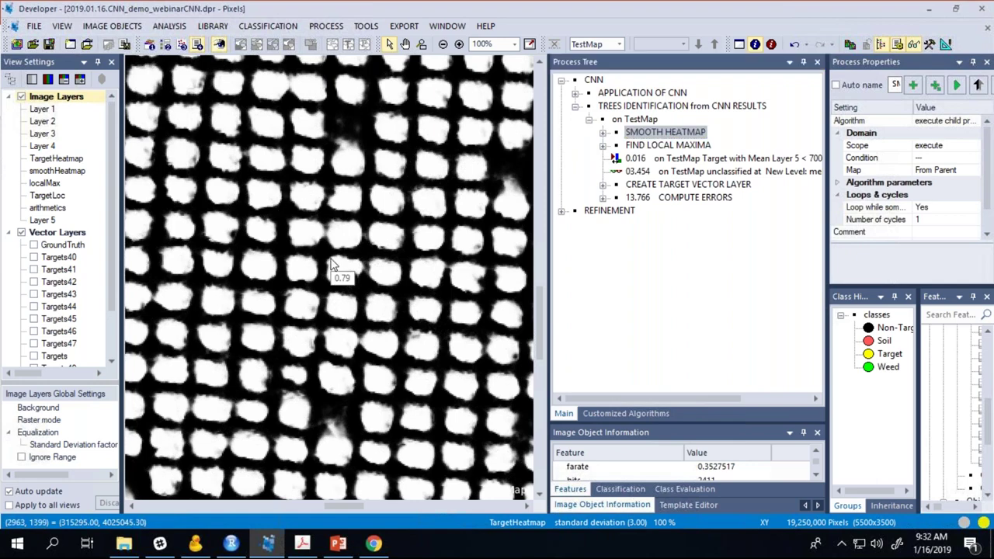
scroll(334, 272, down, 3)
scroll(200, 93, up, 3)
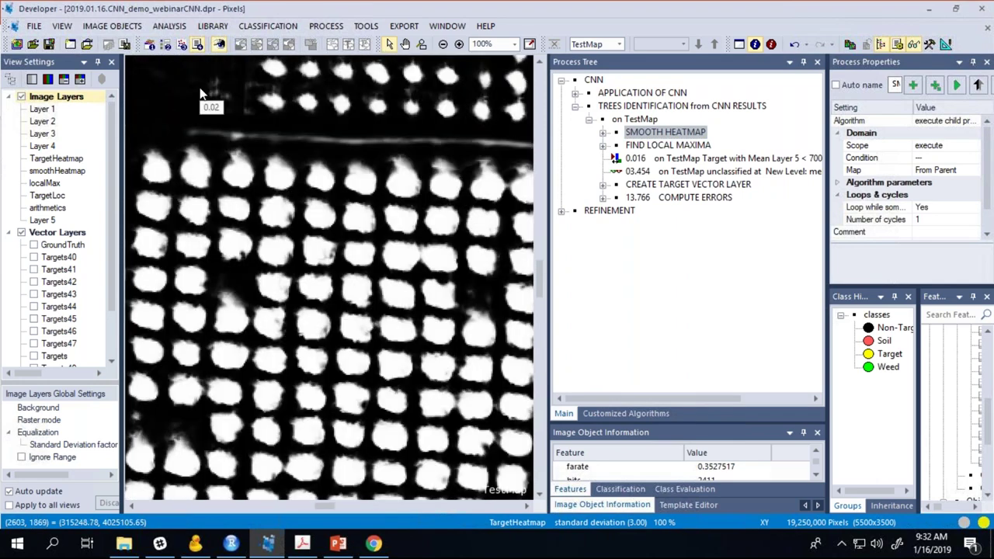
scroll(370, 233, down, 2)
click(602, 132)
click(696, 146)
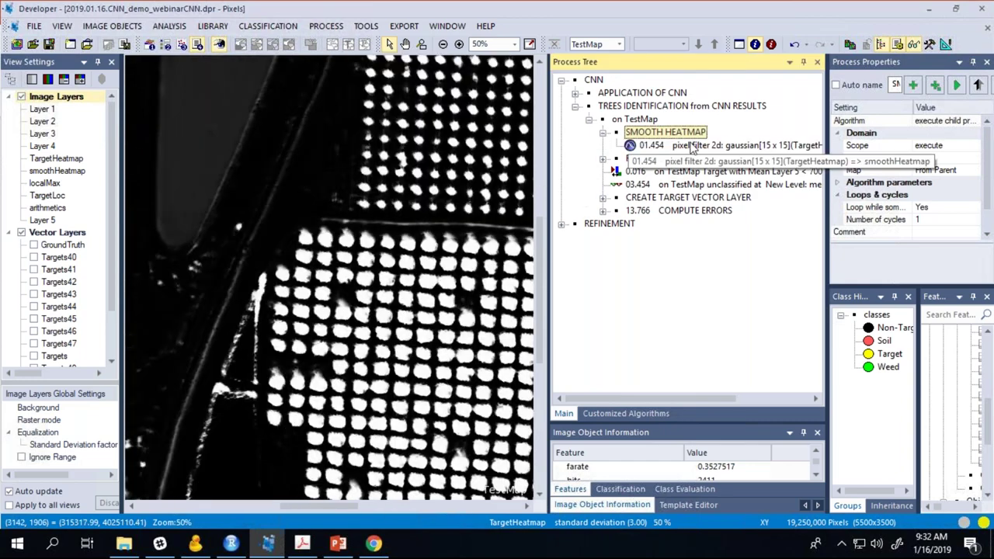
double_click(697, 146)
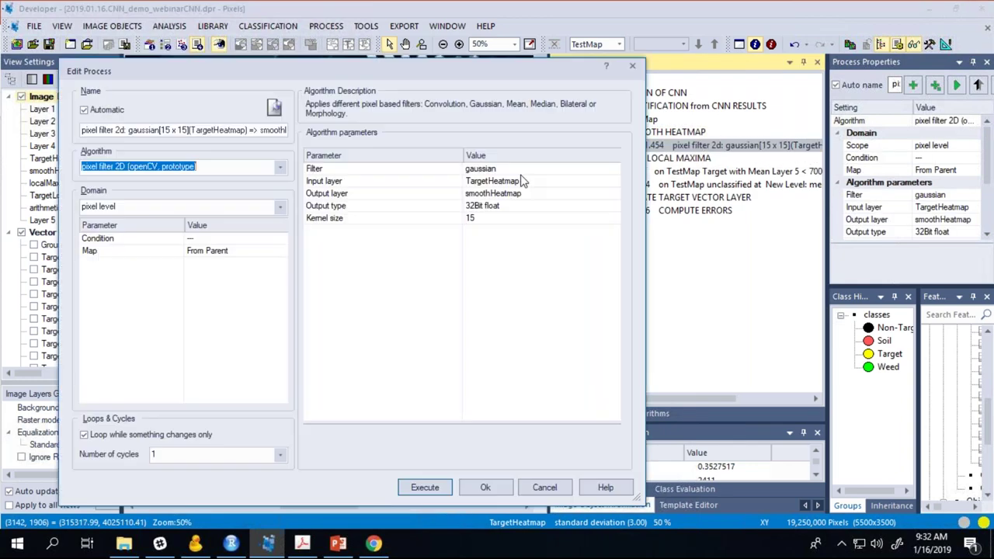
click(364, 196)
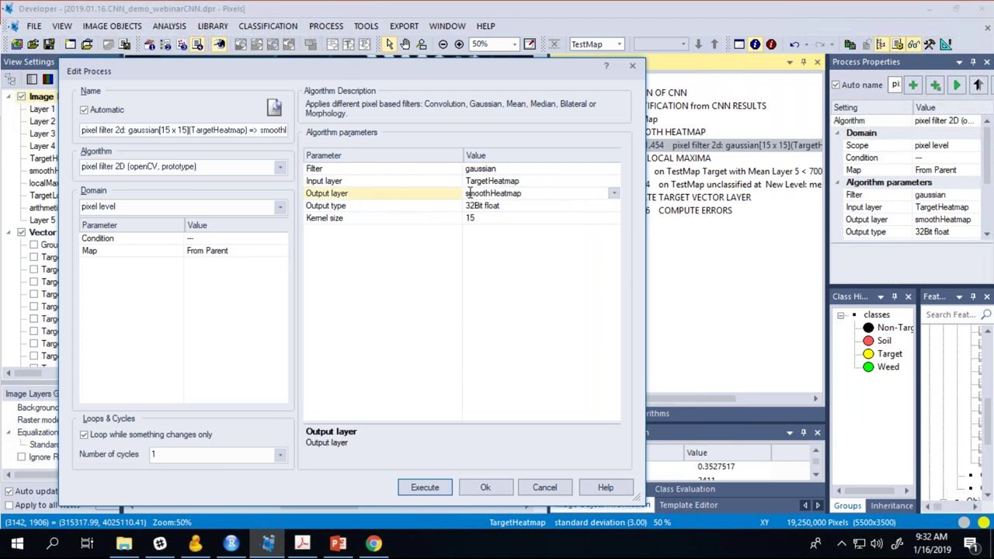
click(480, 280)
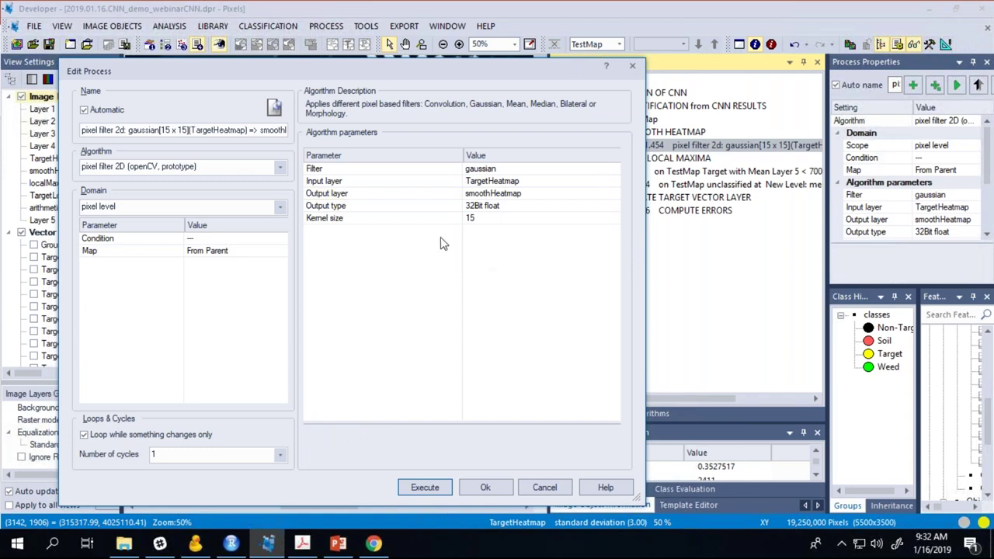
click(483, 221)
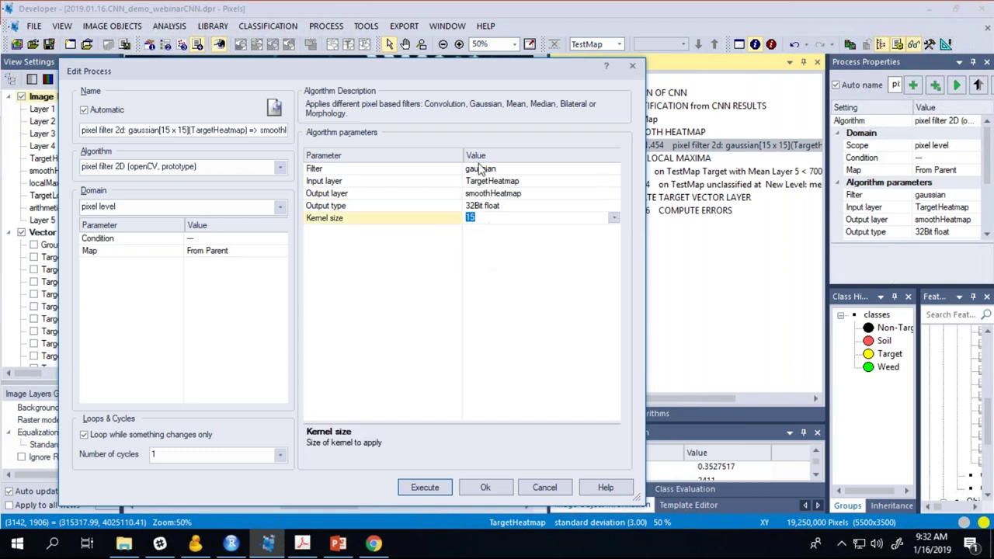
click(503, 266)
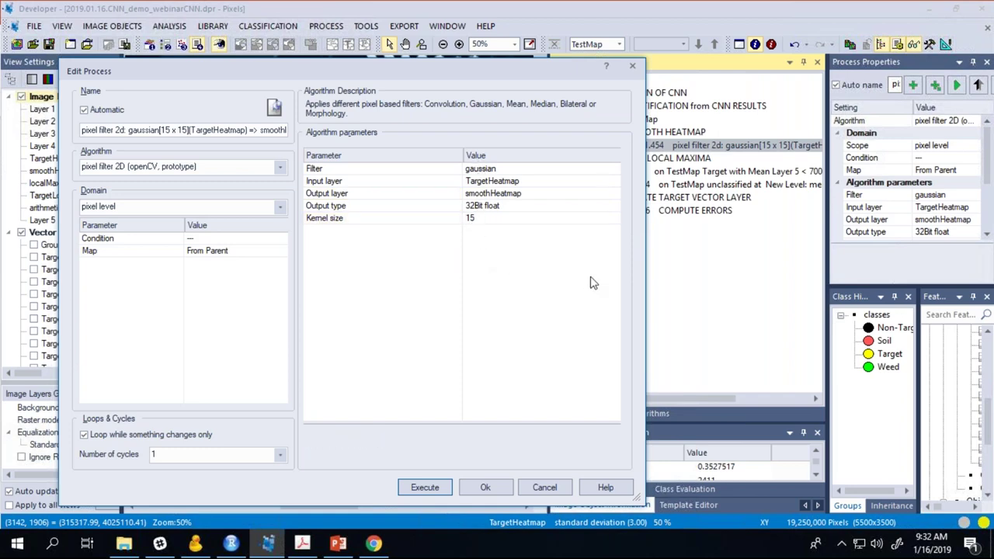
click(633, 68)
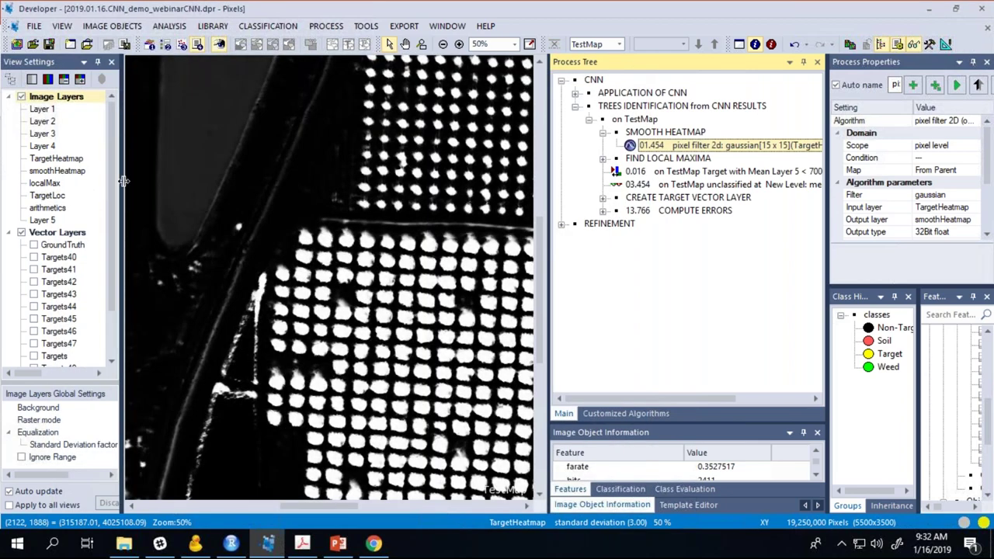
Step: Widen the View Settings area and display the smoothHeatmap layer in place of TargetHeatmap
drag(182, 180, 217, 163)
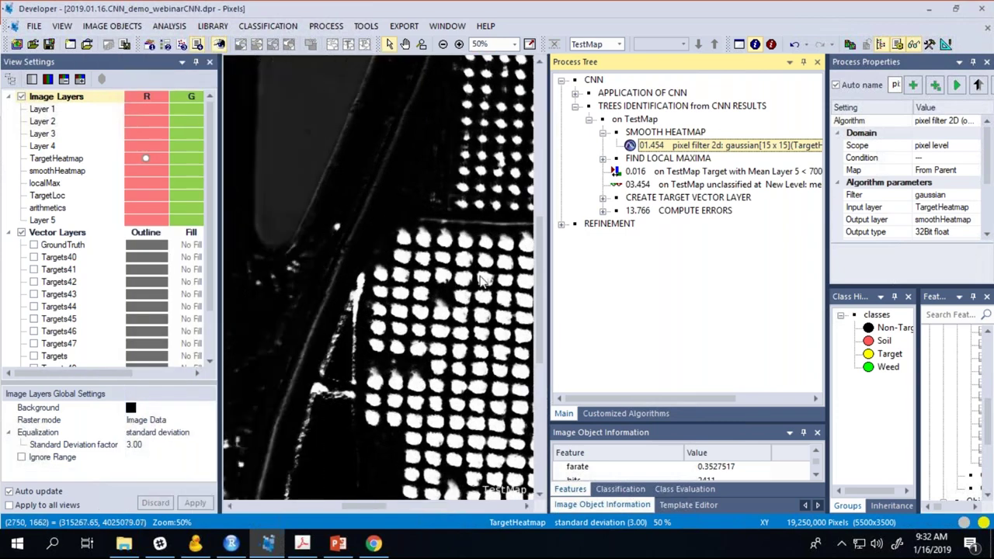
scroll(482, 281, up, 2)
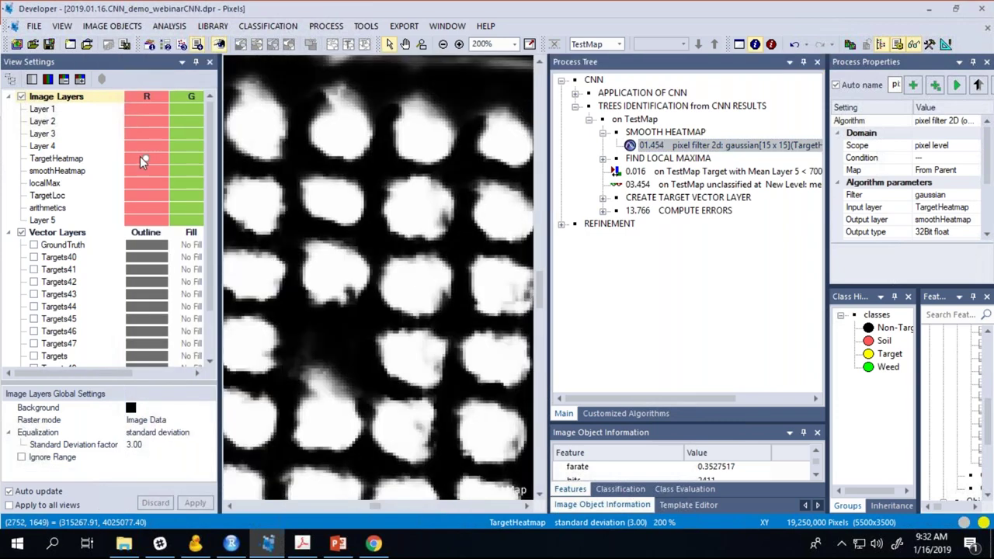
click(145, 159)
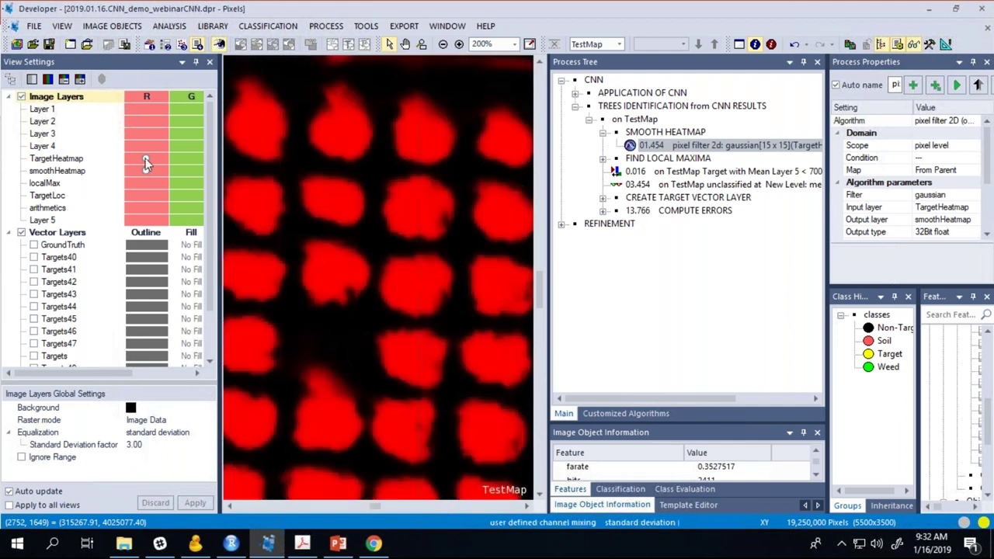
click(145, 170)
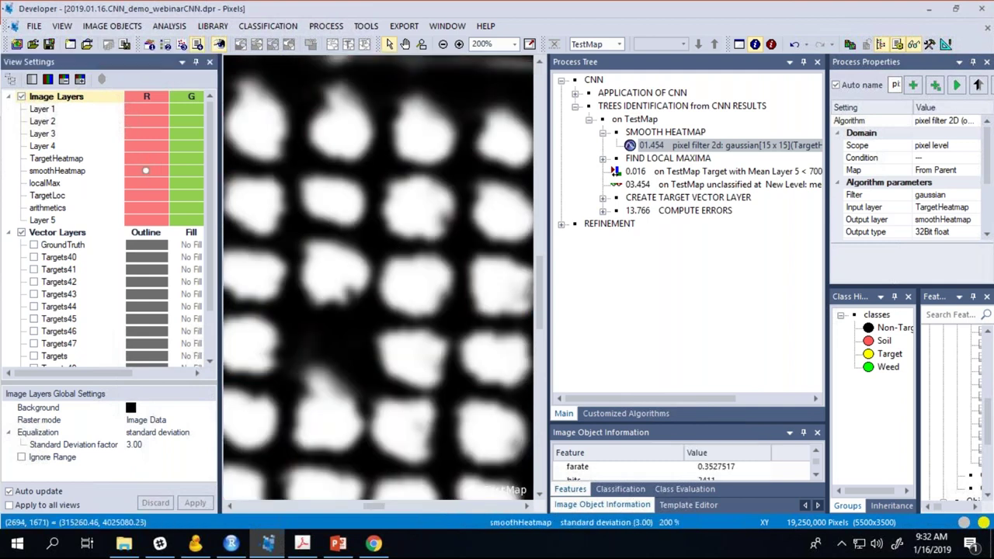
Step: Examine the smoothed heatmap across the TestMap orchard blocks, comparing tree shapes in close-up and overview
scroll(441, 338, down, 1)
scroll(341, 209, down, 1)
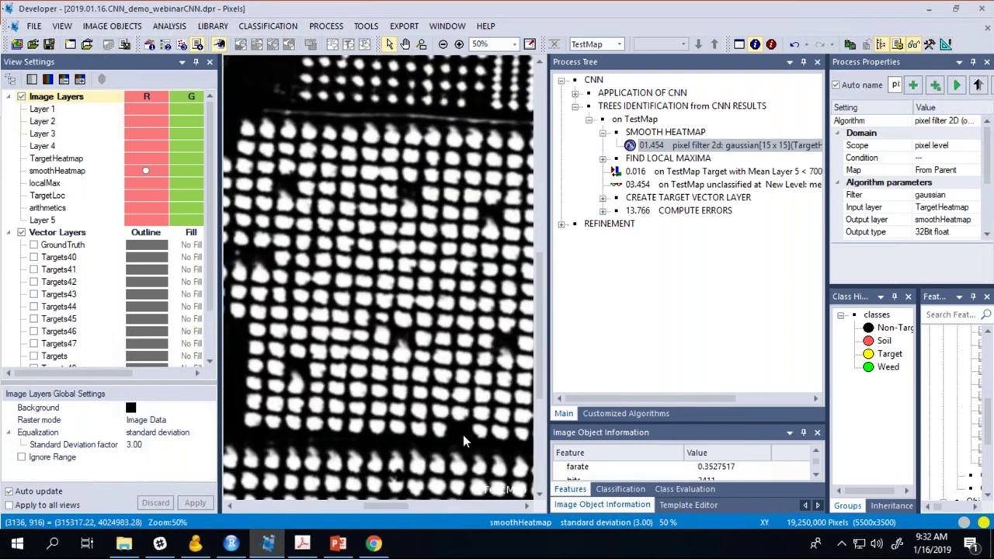
scroll(401, 421, down, 1)
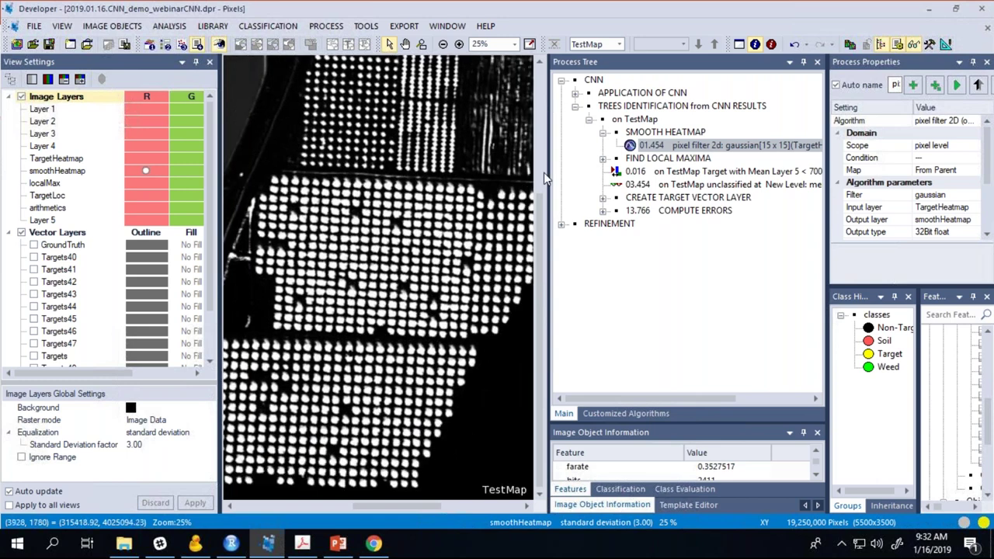
click(643, 160)
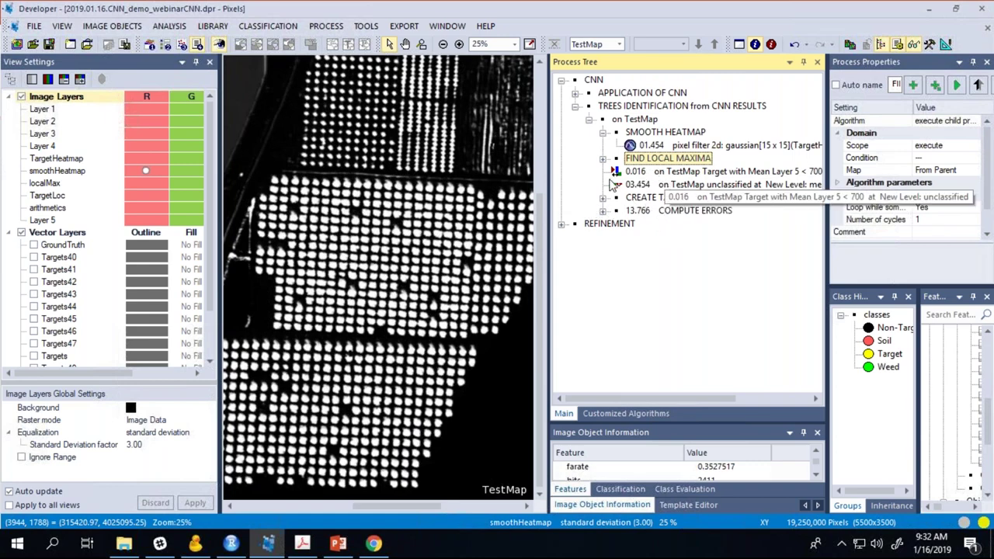
click(373, 233)
scroll(373, 233, up, 1)
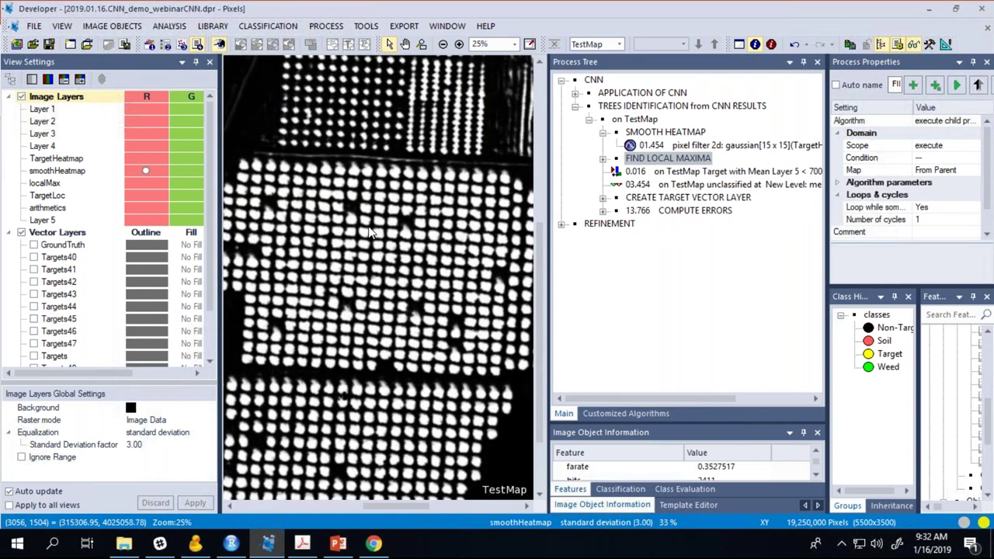
scroll(372, 233, up, 3)
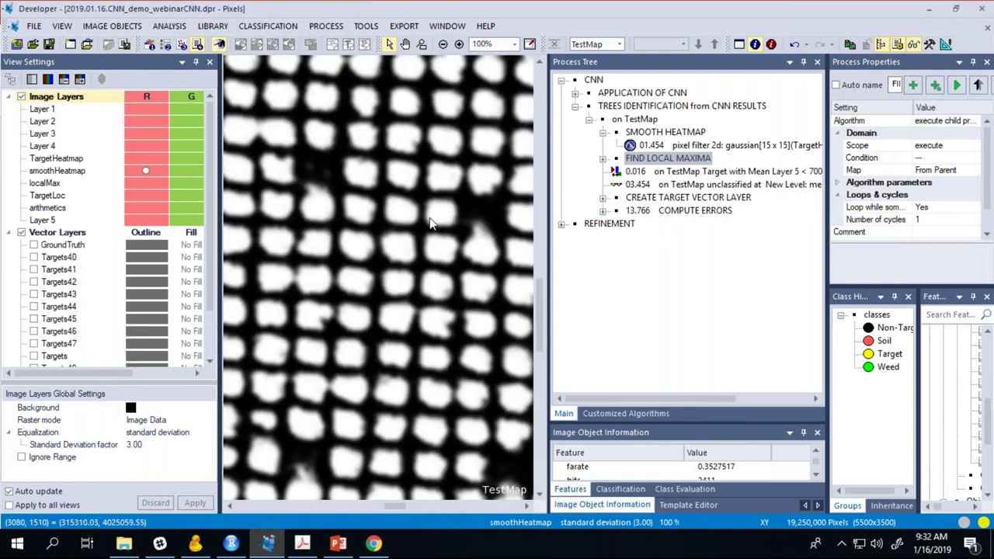
scroll(434, 225, down, 1)
scroll(434, 226, down, 2)
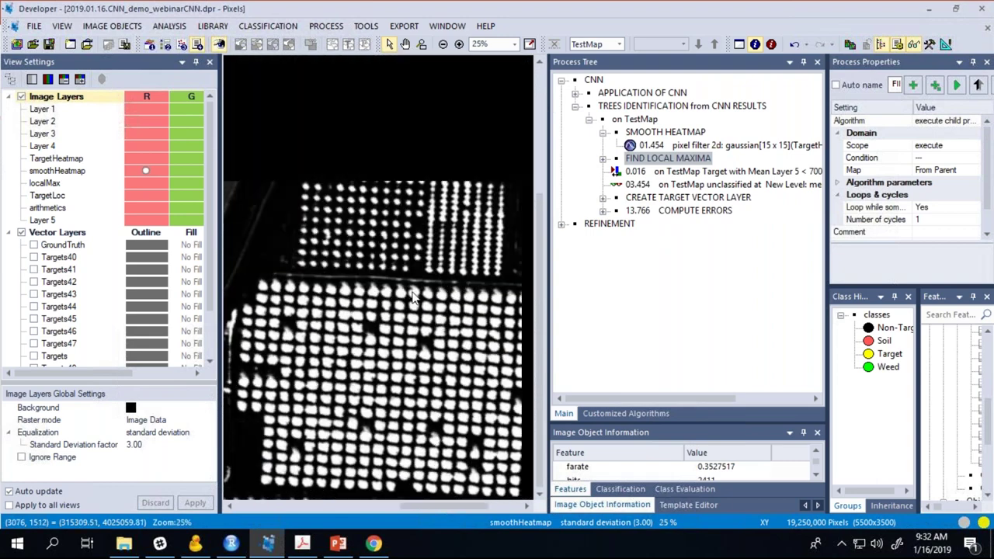
scroll(355, 267, up, 1)
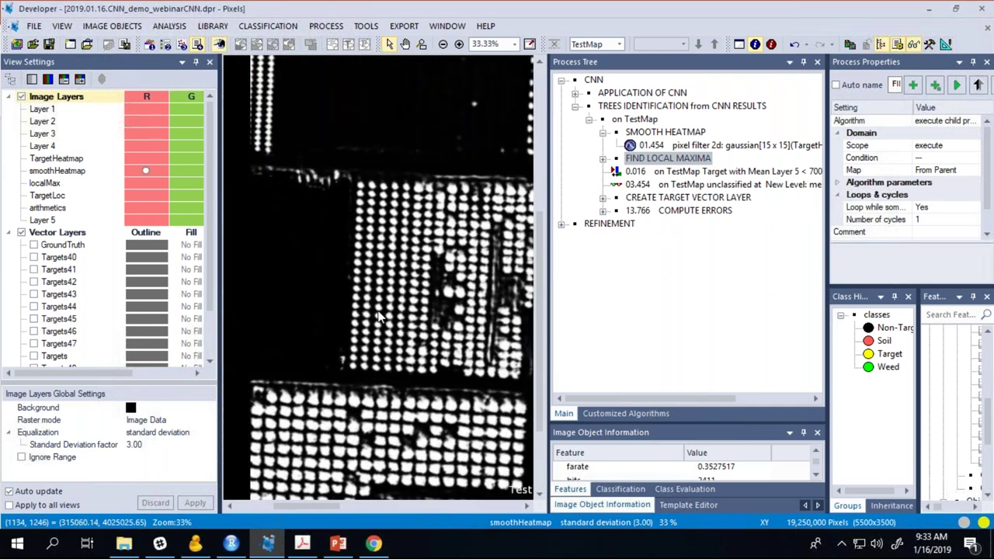
drag(369, 208, 369, 367)
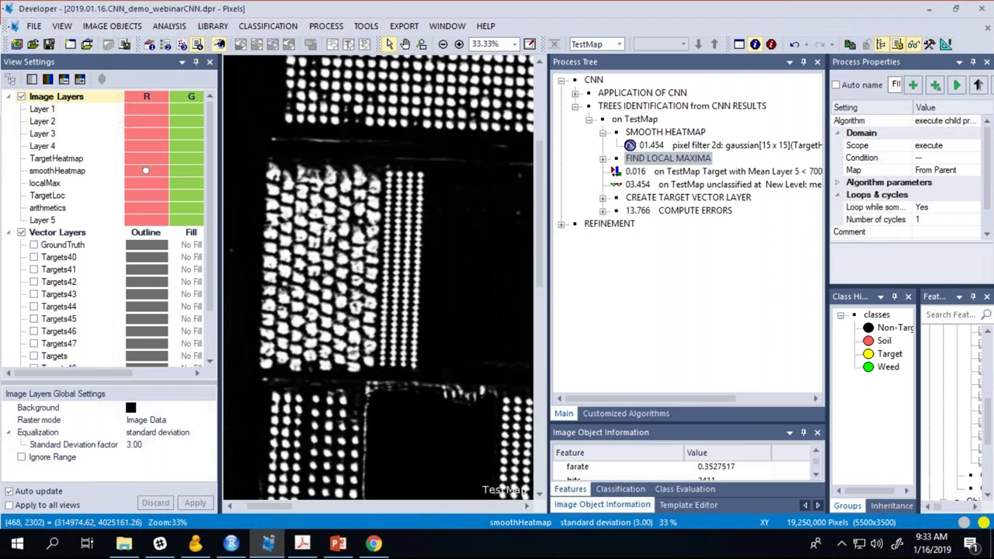
scroll(318, 271, up, 3)
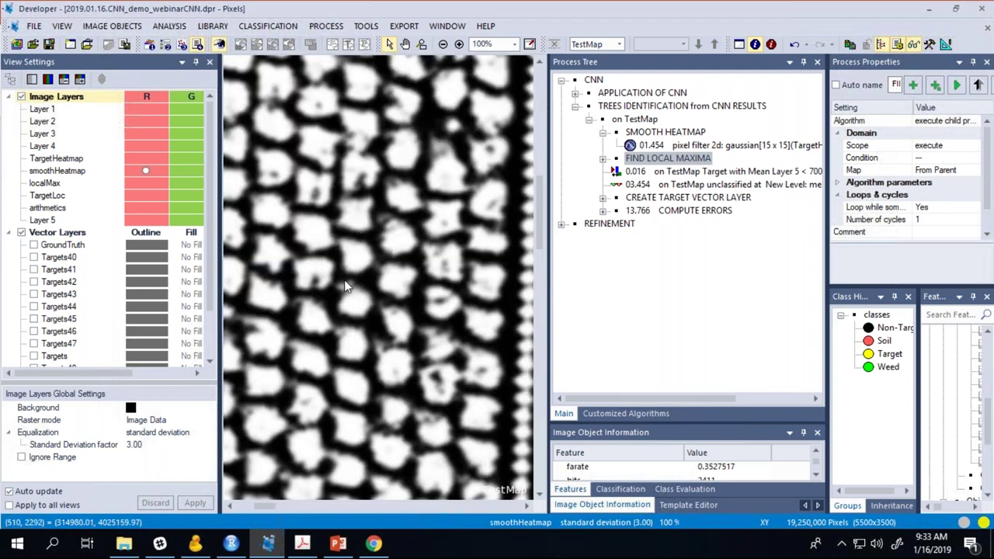
scroll(336, 271, down, 2)
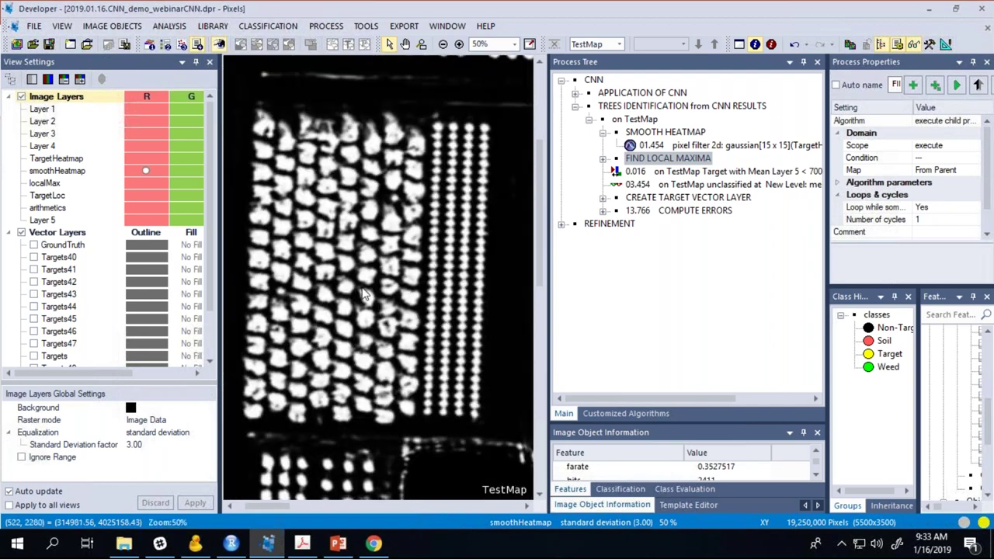
scroll(452, 287, down, 2)
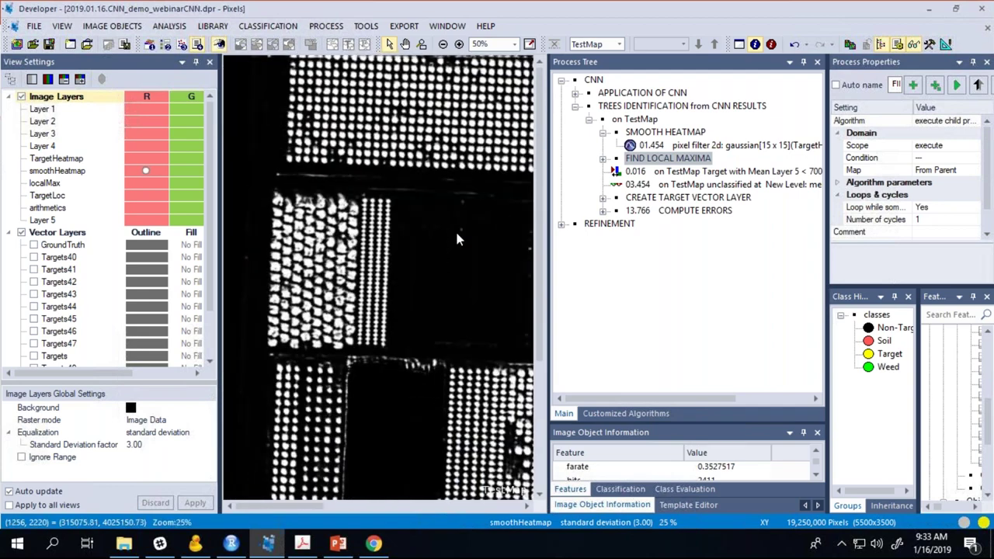
Step: Expand FIND LOCAL MAXIMA, widen the Process Tree area, and inspect the morphology dilate filter and threshold processes
click(603, 159)
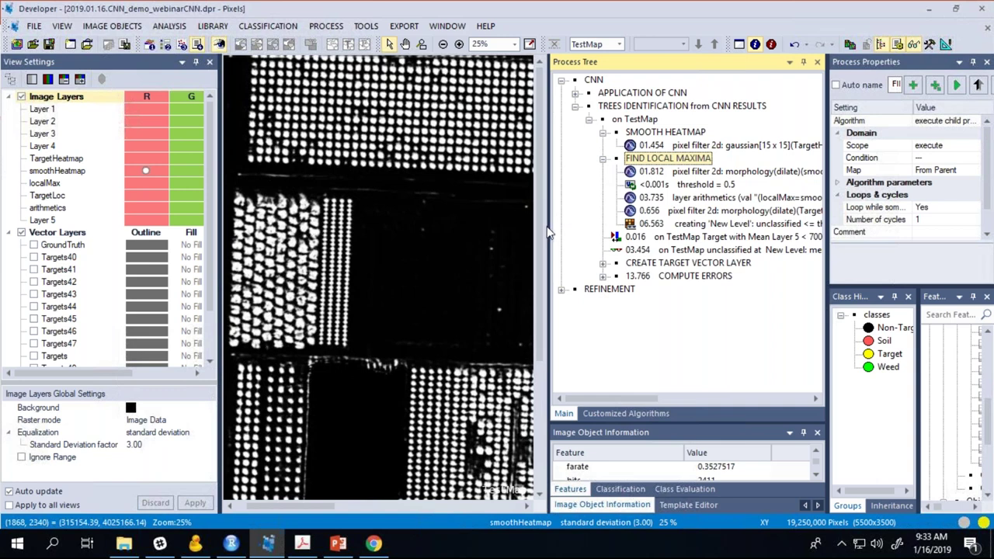
drag(547, 232, 459, 227)
click(650, 173)
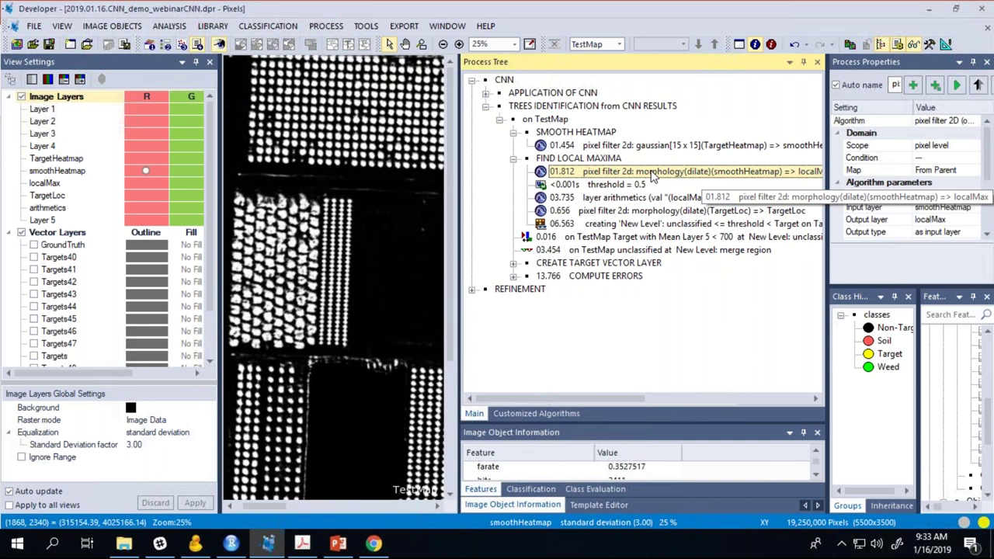
click(607, 187)
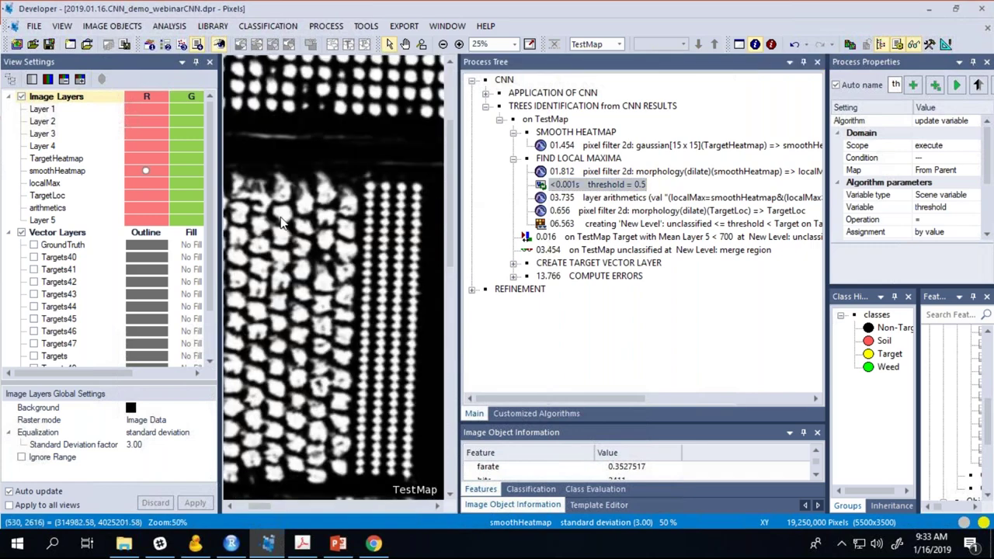
Step: Execute the FIND LOCAL MAXIMA process group on the smoothed heatmap of TestMap
scroll(327, 161, up, 2)
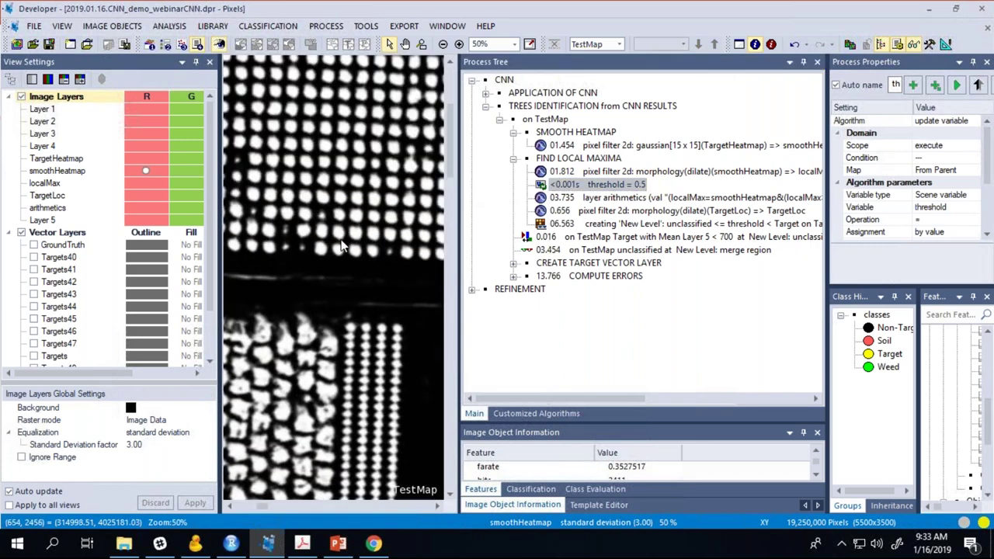
scroll(341, 247, up, 2)
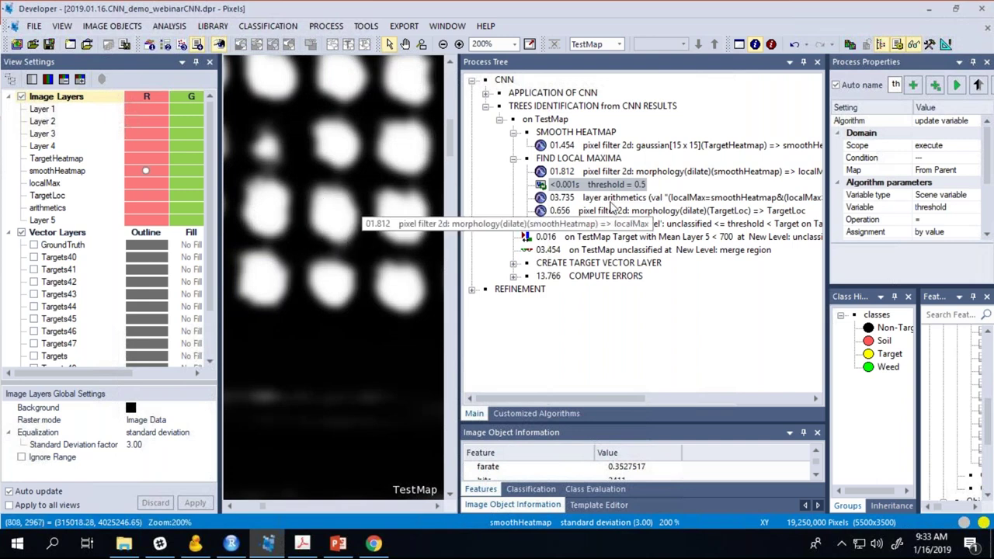
right_click(560, 159)
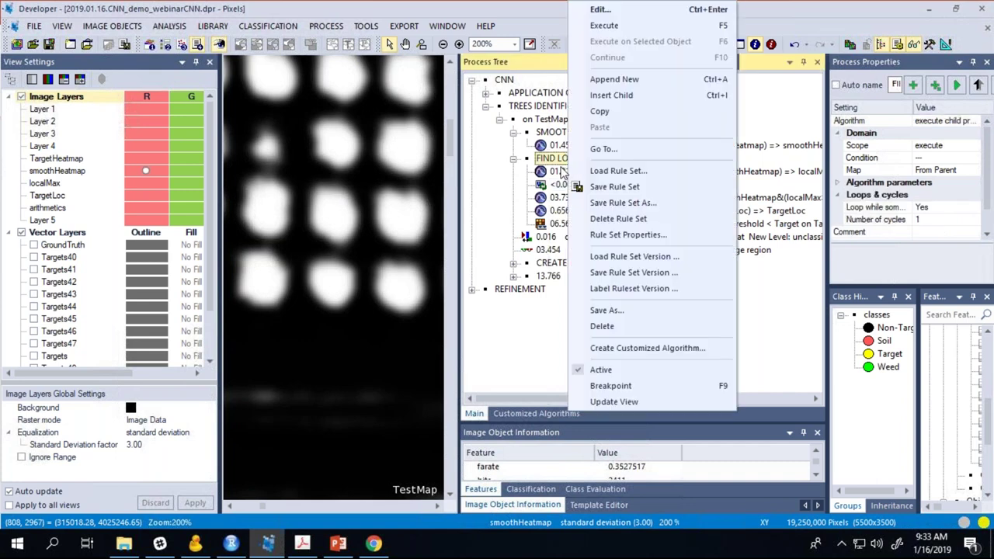
click(604, 26)
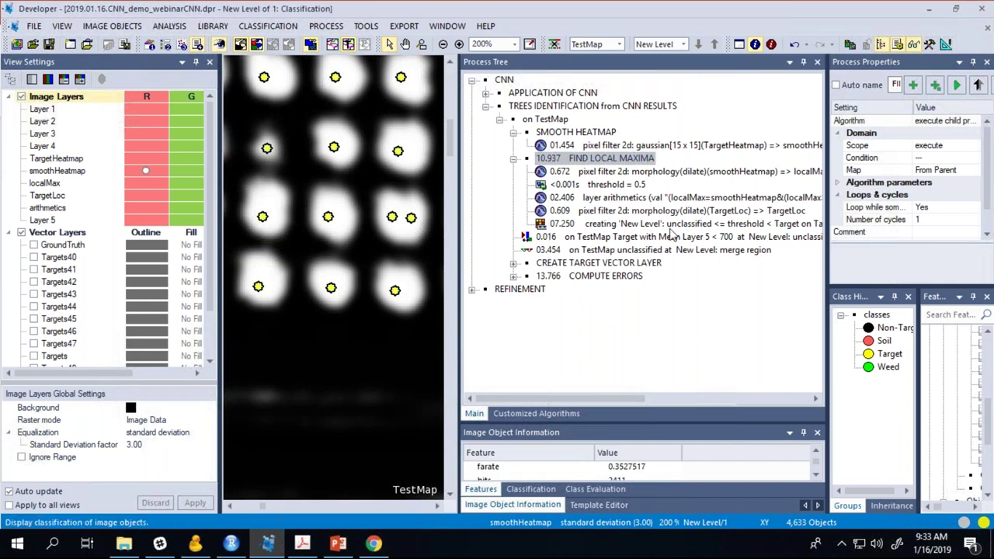
Step: Collapse the SMOOTH HEATMAP and FIND LOCAL MAXIMA groups under TREES IDENTIFICATION from CNN RESULTS
click(553, 132)
click(544, 107)
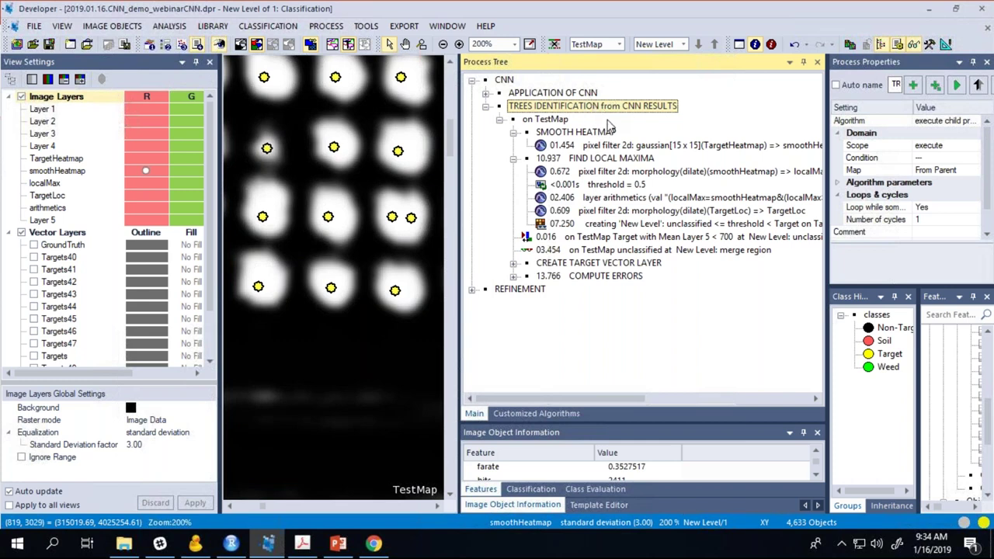
click(513, 132)
click(513, 145)
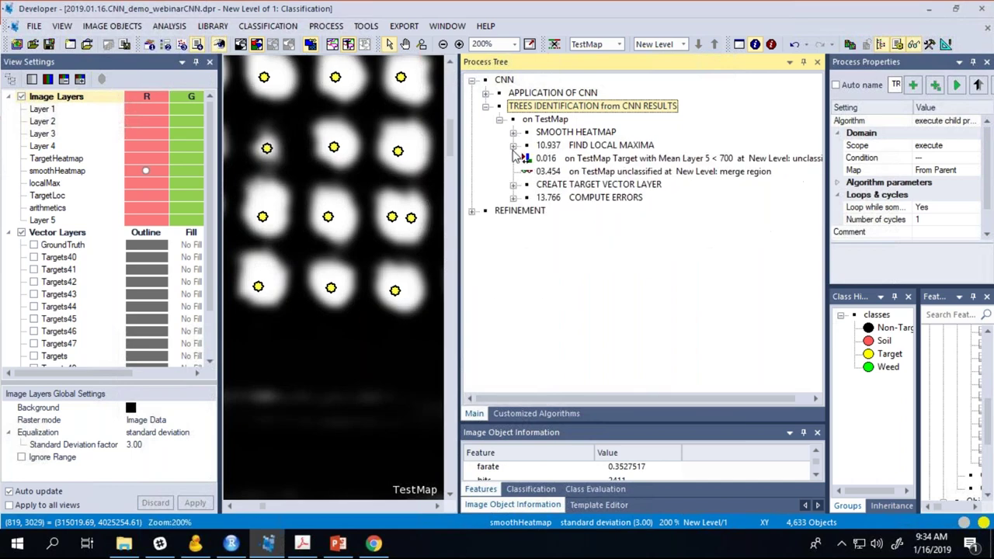
Step: Widen the map view and examine the Target points over the smoothed heatmap, comparing regular and irregular orchard blocks
scroll(416, 236, down, 2)
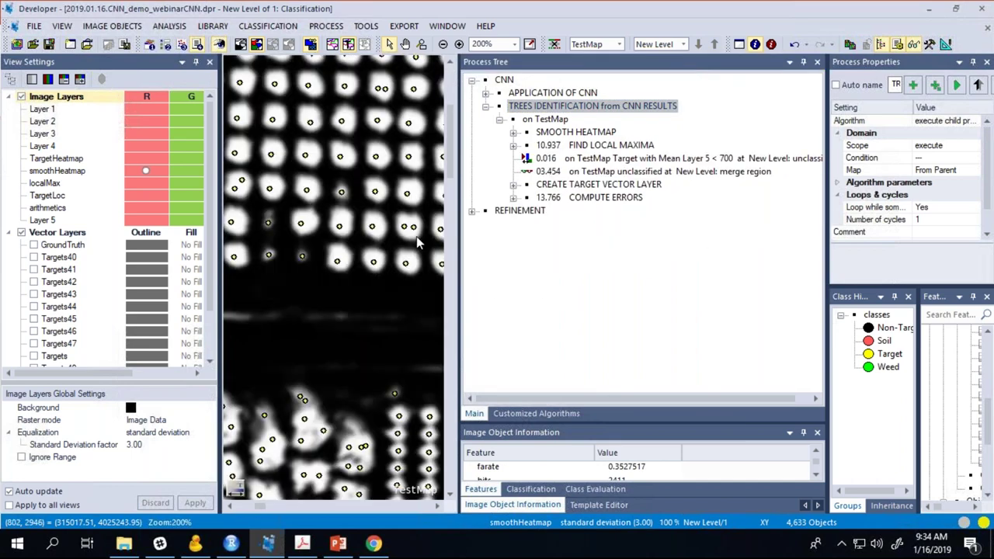
scroll(334, 207, up, 3)
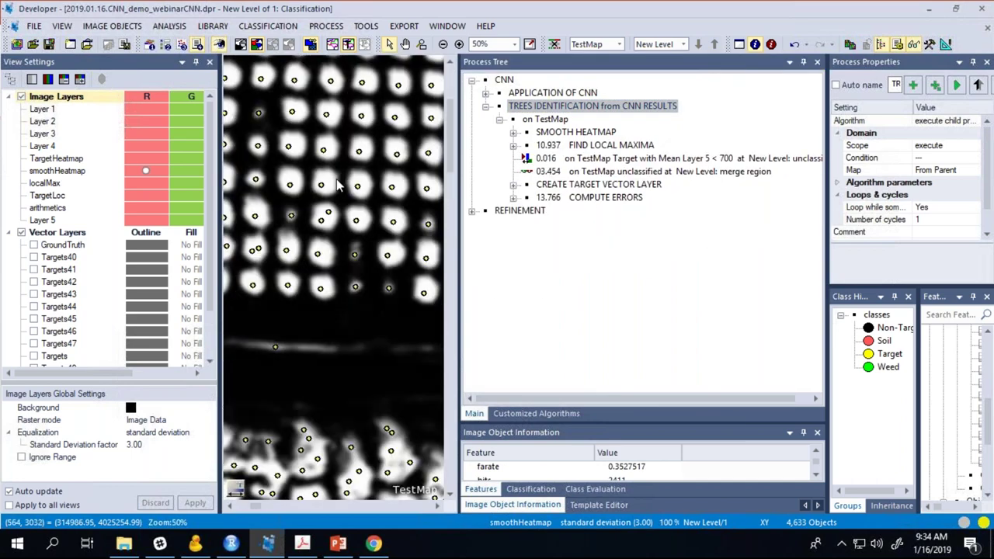
scroll(355, 208, down, 2)
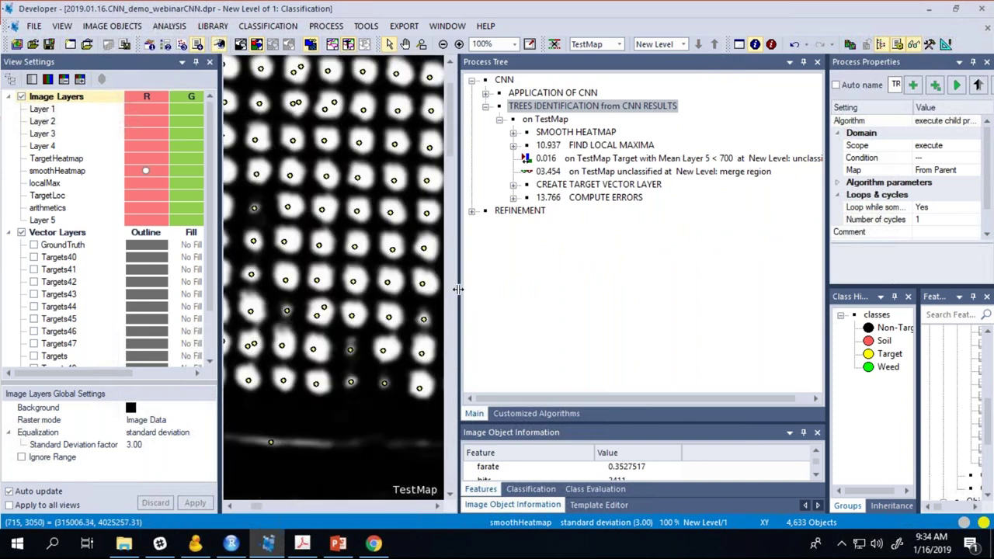
drag(461, 297, 544, 291)
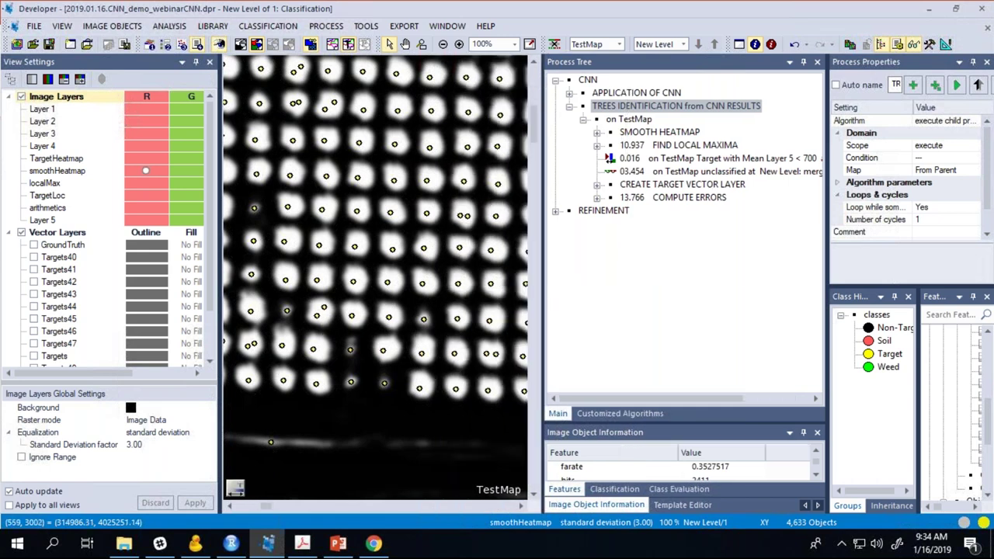
scroll(322, 326, up, 2)
scroll(322, 326, up, 2)
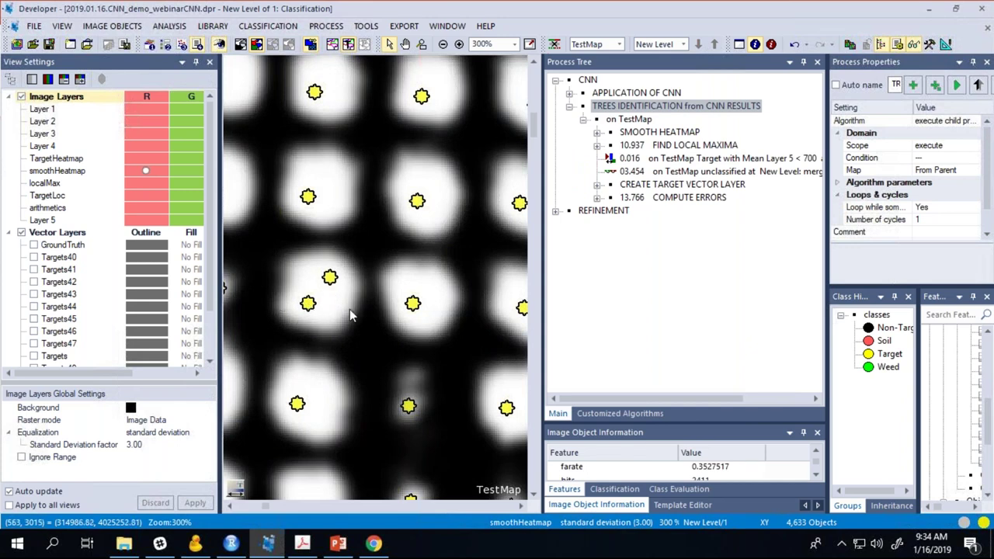
scroll(355, 291, down, 2)
scroll(372, 335, down, 2)
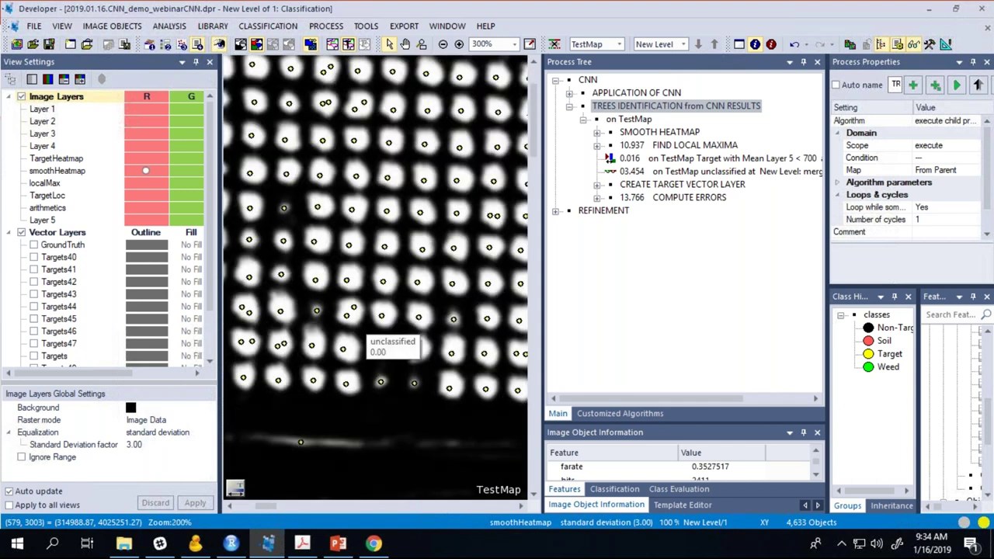
scroll(426, 326, down, 2)
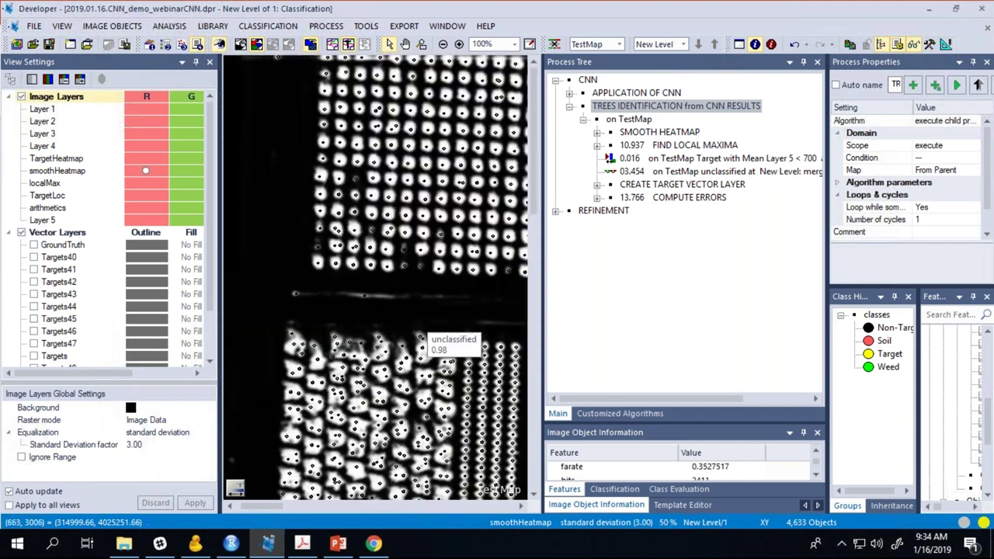
Step: Expand CREATE TARGET VECTOR LAYER and review the settings of its convert image objects to vector objects process
click(654, 188)
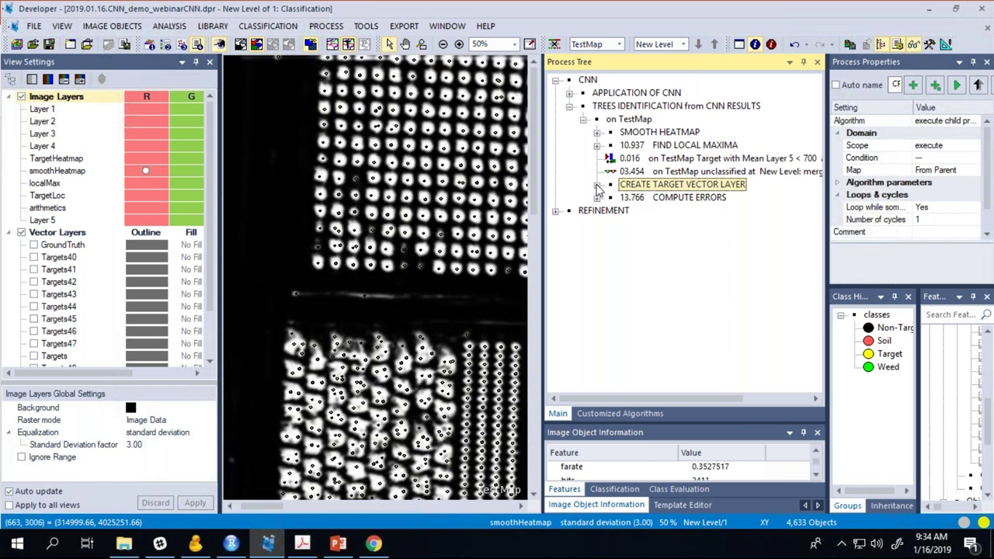
click(596, 185)
click(675, 204)
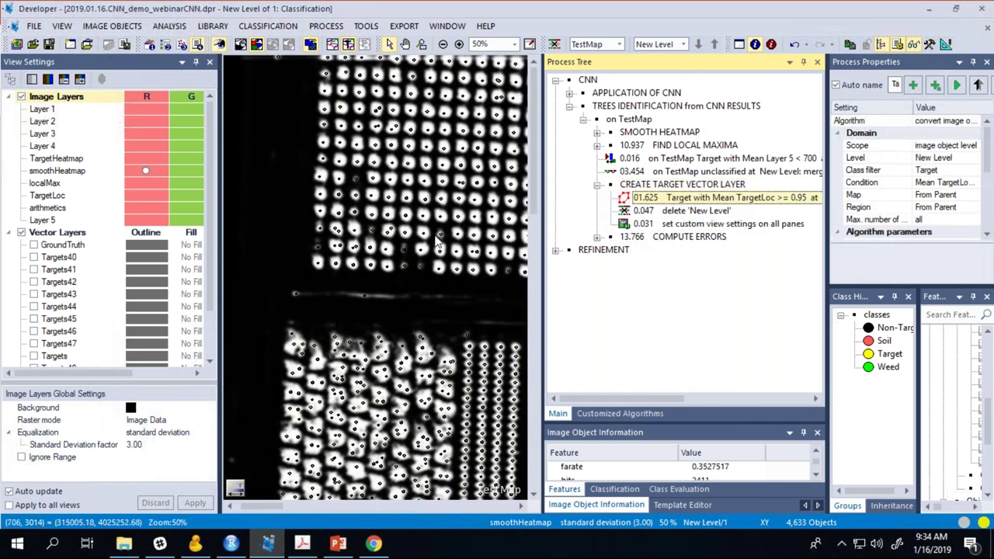
key(F5)
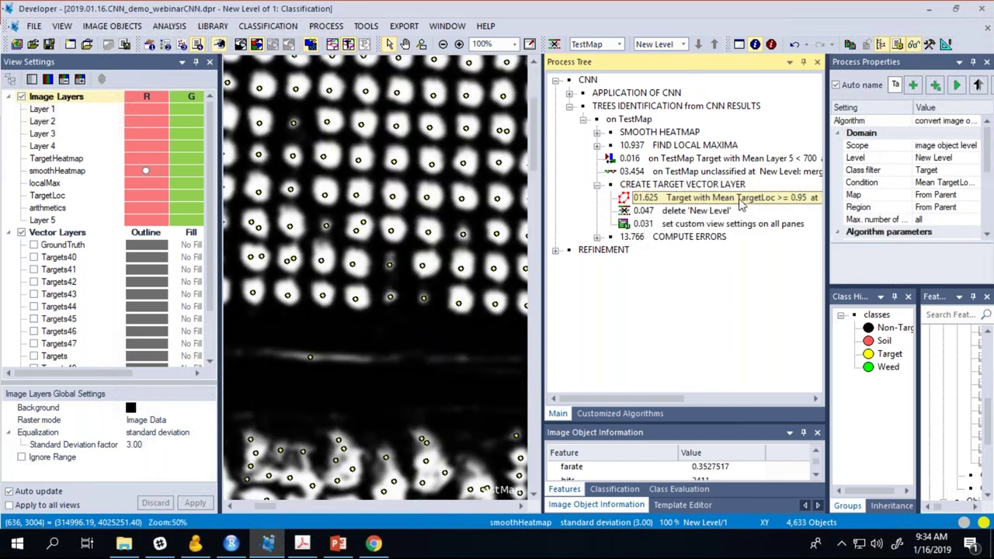
double_click(741, 200)
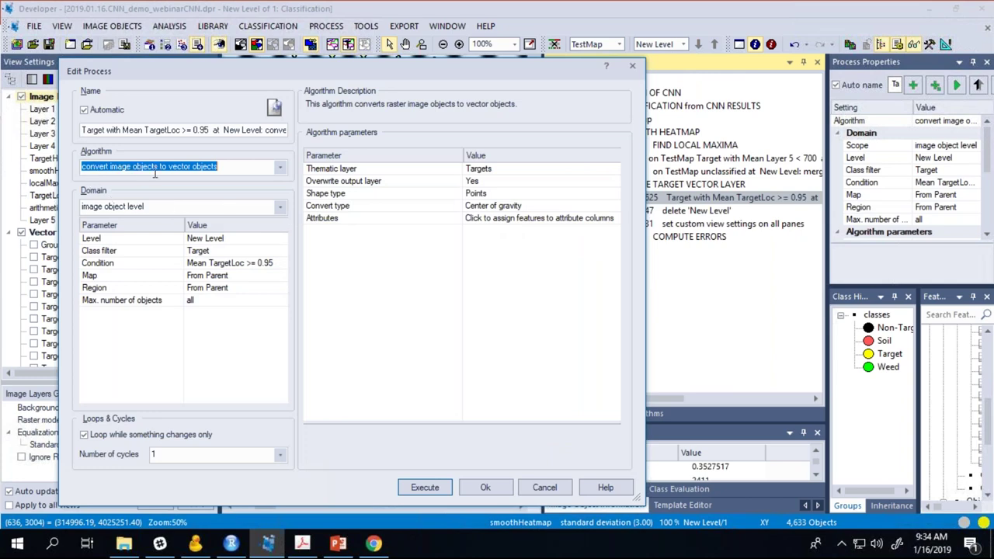
click(632, 68)
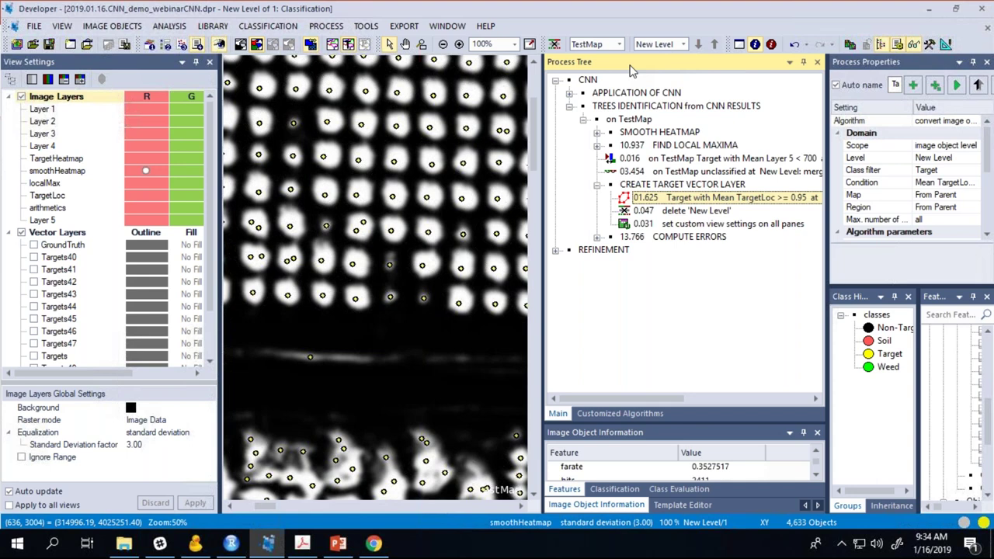
Step: Inspect a single Target object in close-up and recheck the thematic layer, shape type and convert type of the vector conversion
scroll(233, 483, up, 2)
scroll(395, 229, up, 1)
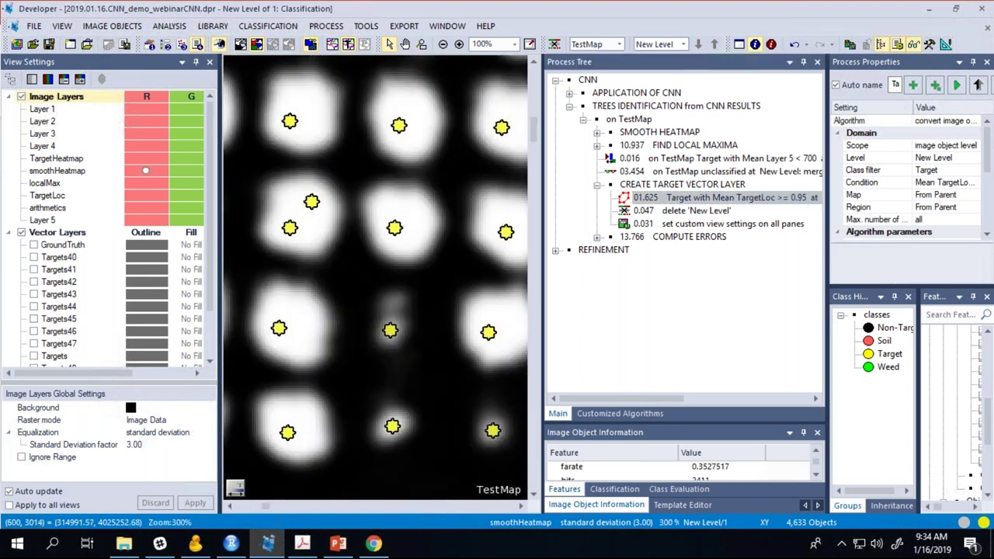
click(395, 229)
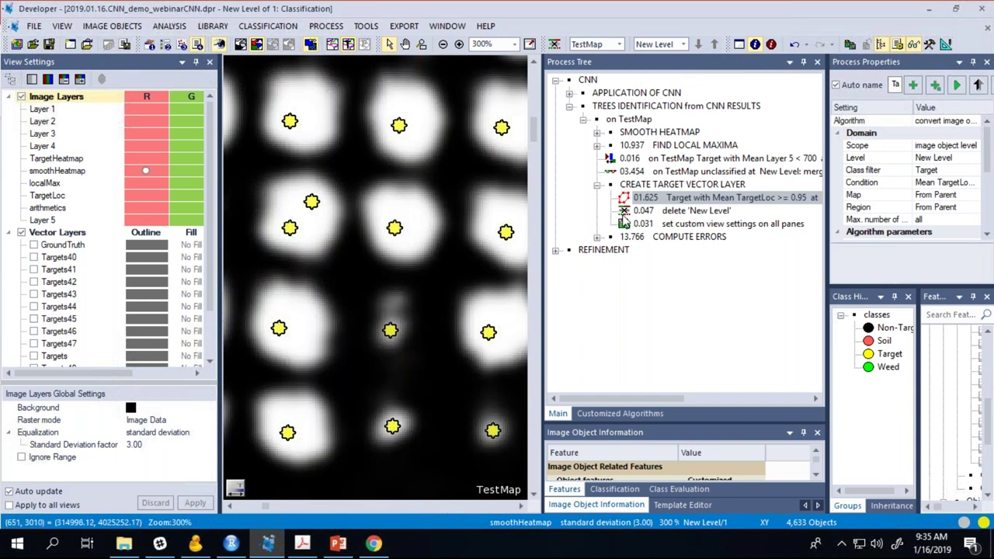
double_click(665, 198)
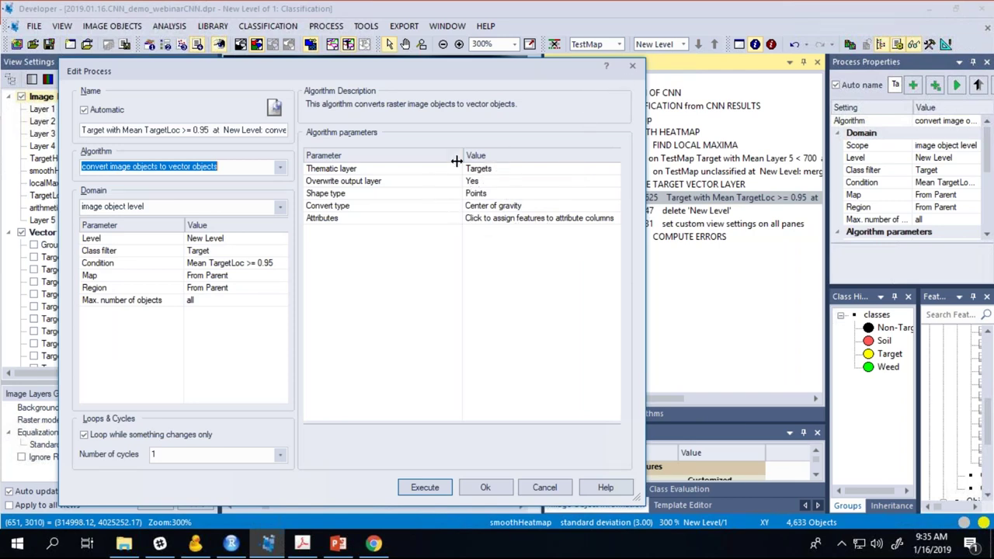
click(632, 66)
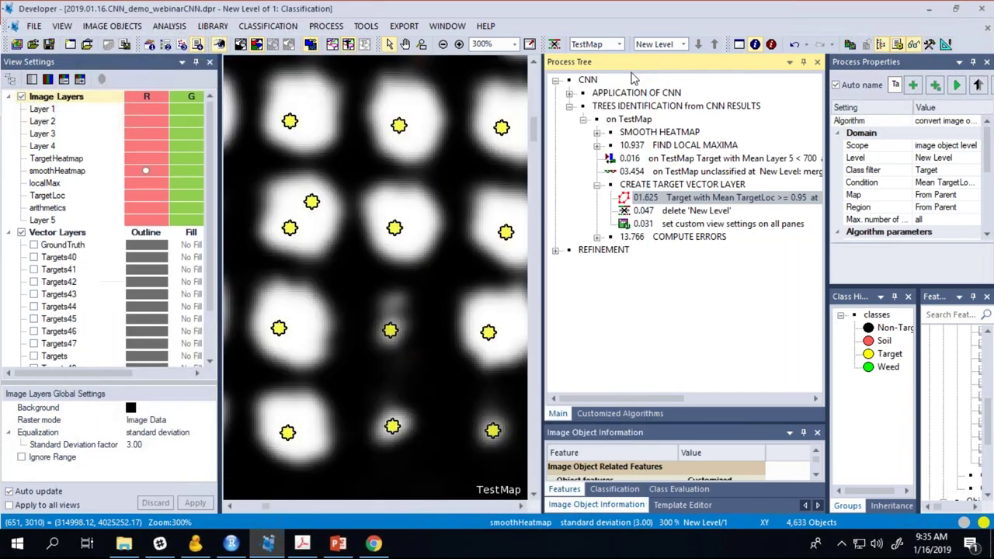
Step: Execute the CREATE TARGET VECTOR LAYER group on TestMap and collapse it in the process tree
right_click(672, 185)
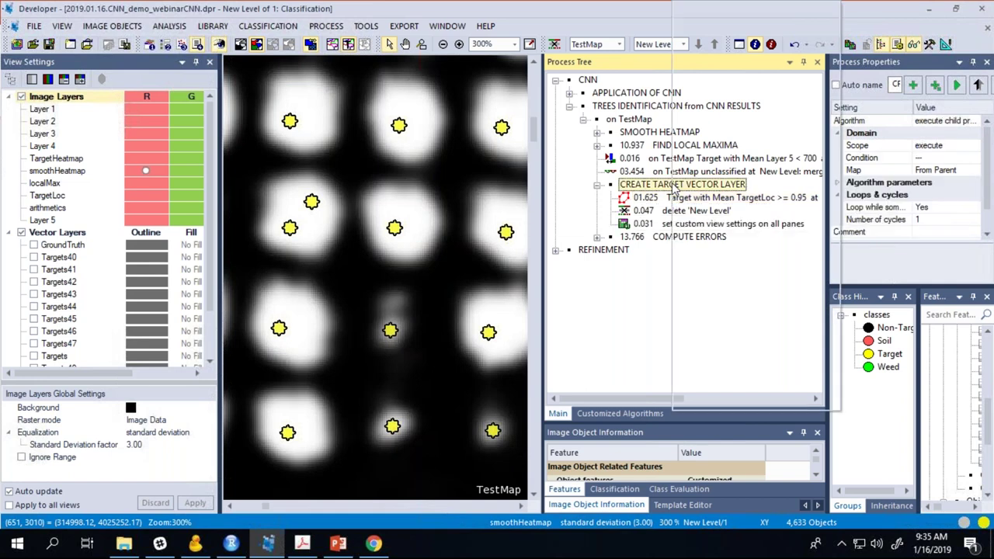
click(708, 24)
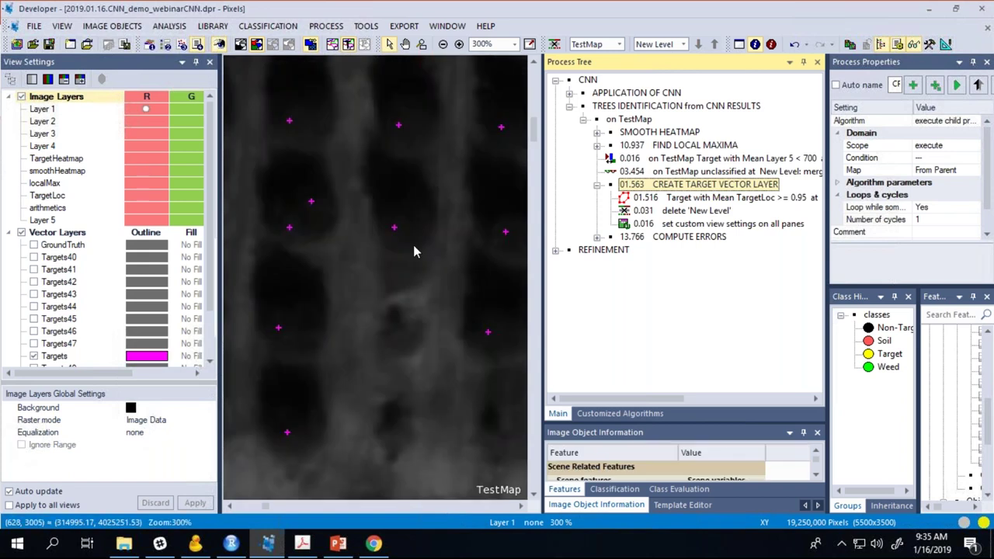
scroll(413, 245, down, 3)
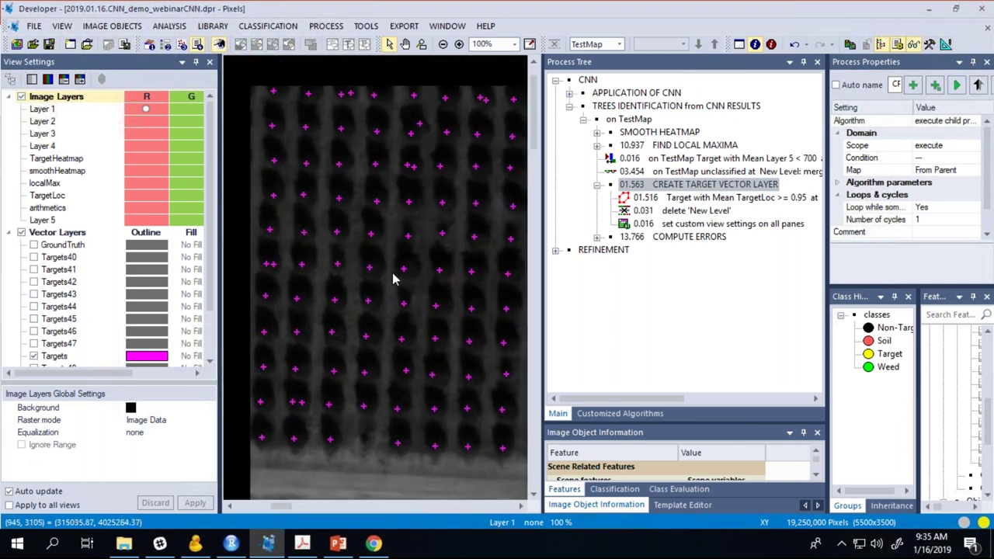
click(596, 184)
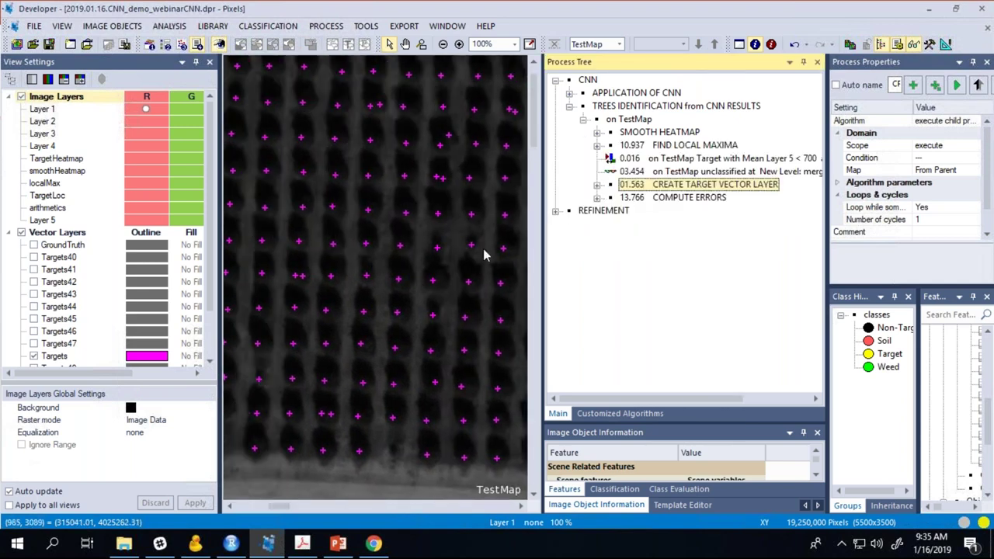
Step: Enlarge the map view by narrowing the View Settings and Process Tree areas to show more orchard blocks
scroll(483, 360, down, 2)
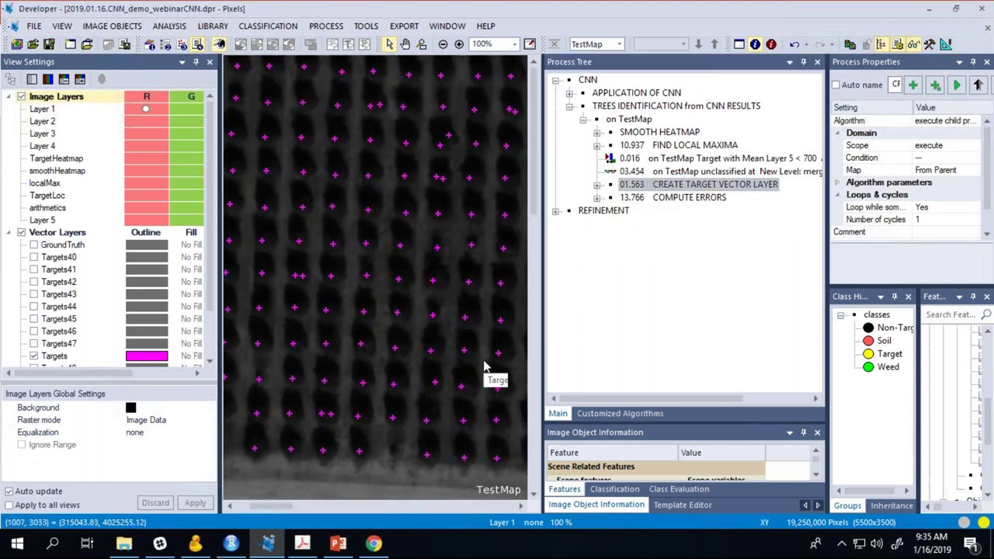
scroll(483, 365, down, 1)
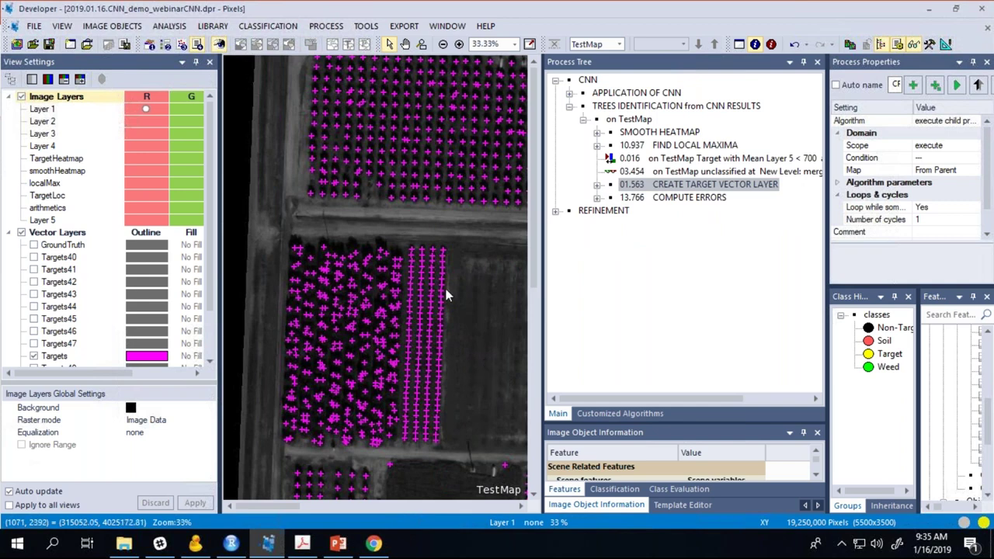
drag(221, 279, 144, 265)
drag(549, 287, 638, 303)
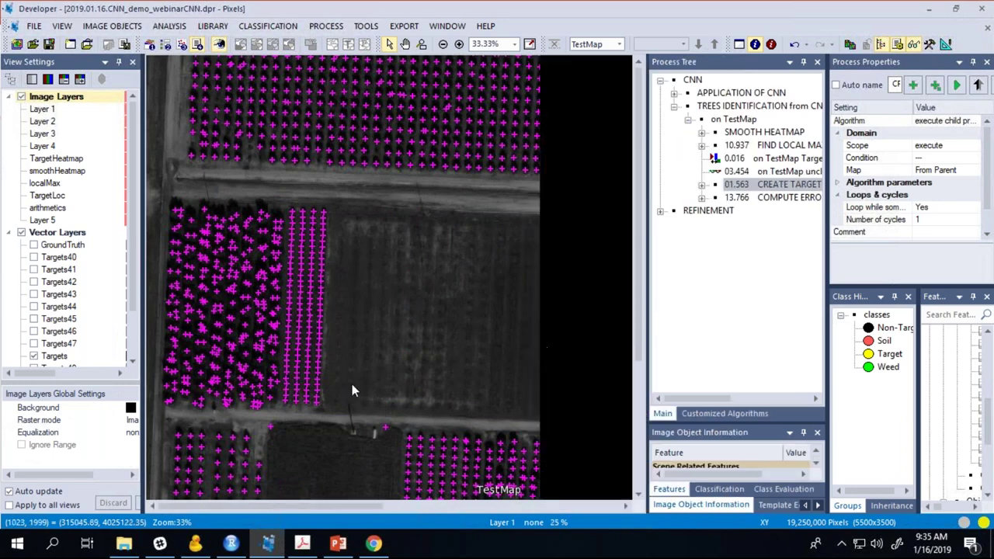
Step: Examine the Targets vector points across all TestMap fields, checking bare fields, field edges and irregular tree blocks for false detections
scroll(417, 407, down, 1)
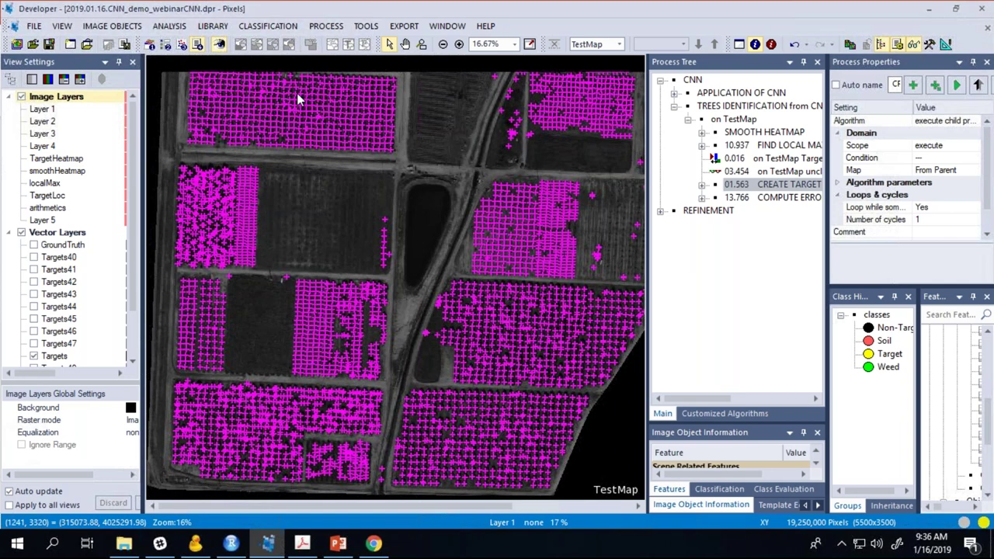
scroll(299, 98, up, 1)
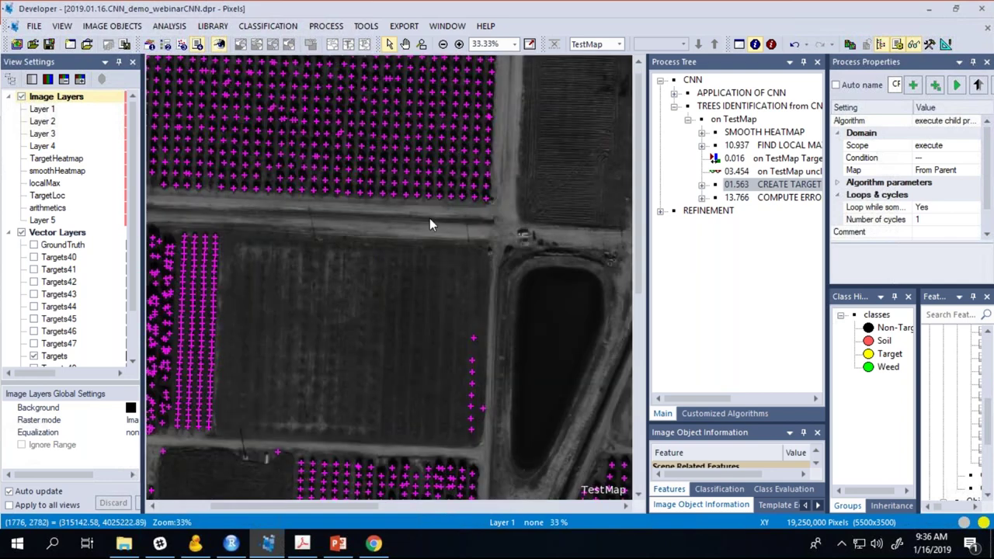
scroll(442, 224, down, 1)
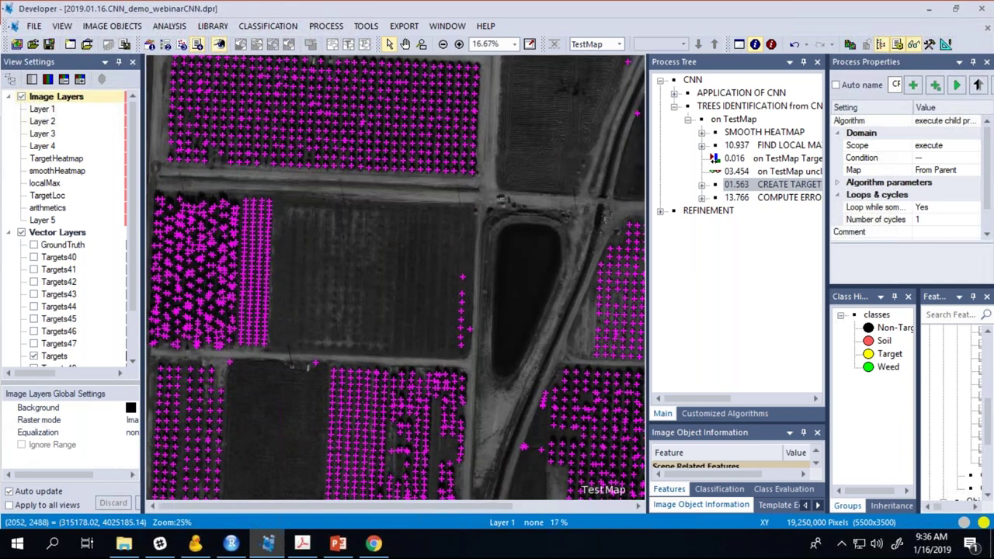
scroll(465, 241, down, 1)
scroll(490, 258, up, 1)
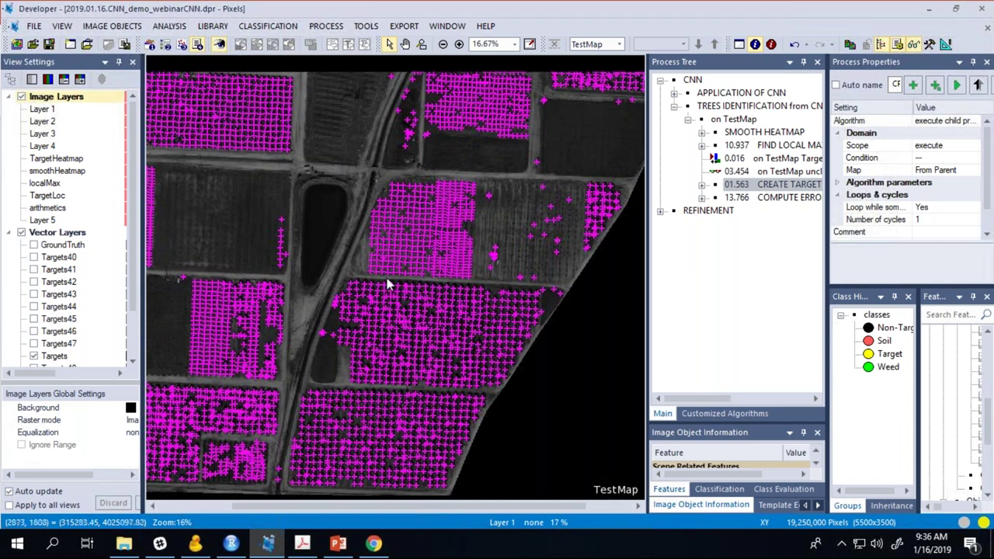
scroll(234, 234, up, 1)
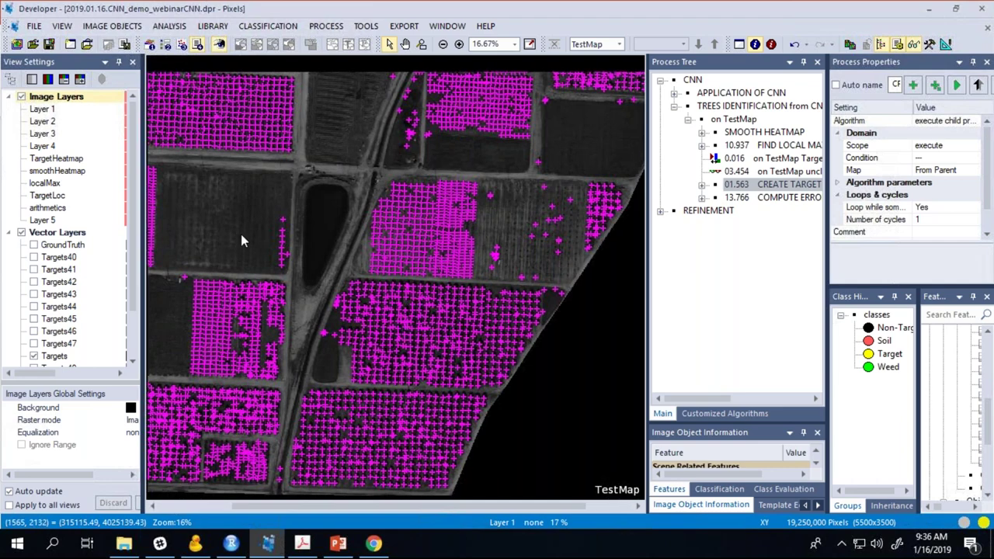
scroll(399, 194, down, 1)
scroll(399, 194, up, 4)
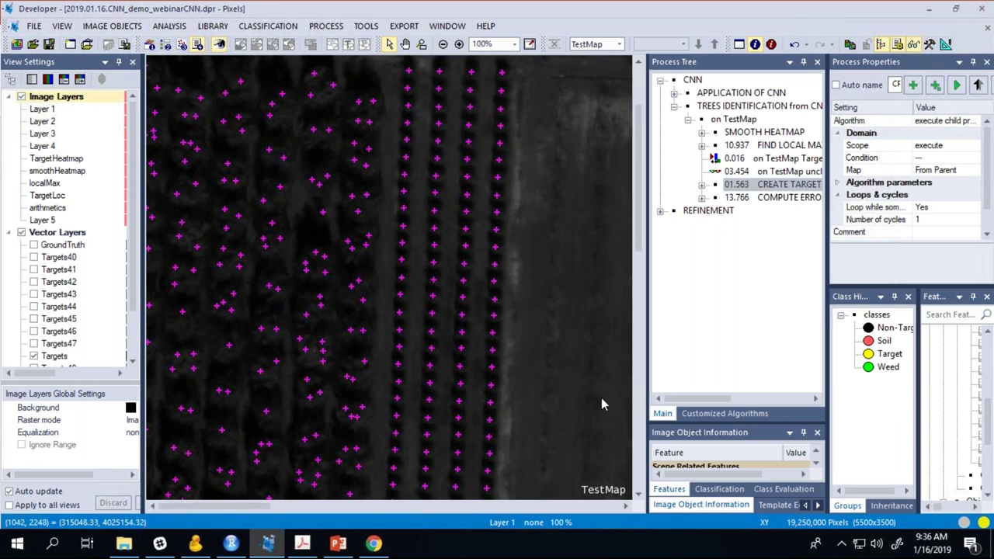
Step: Examine the Targets points in the orchard block across the road from the irregular trees, checking for crowns with double detections
scroll(601, 403, down, 1)
drag(510, 196, 413, 350)
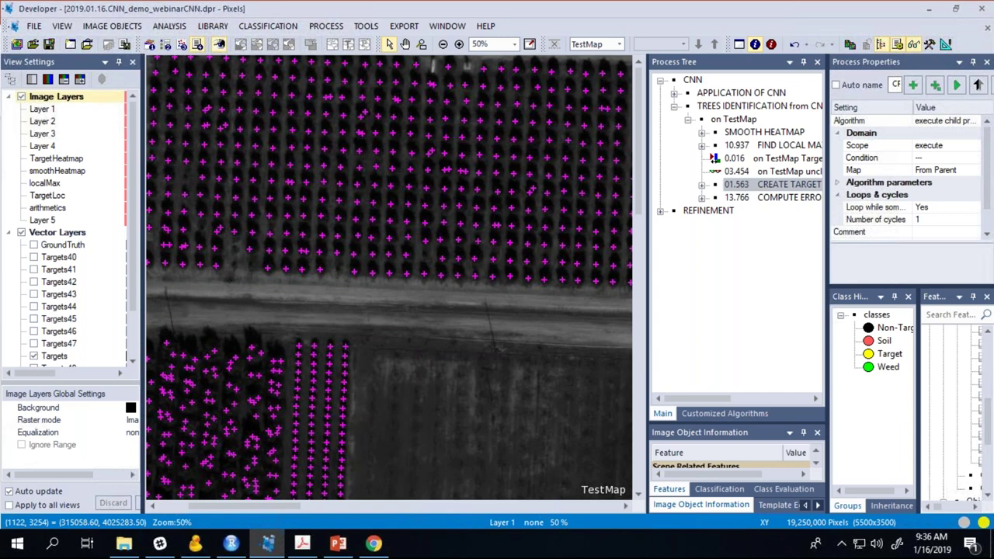
scroll(448, 194, up, 2)
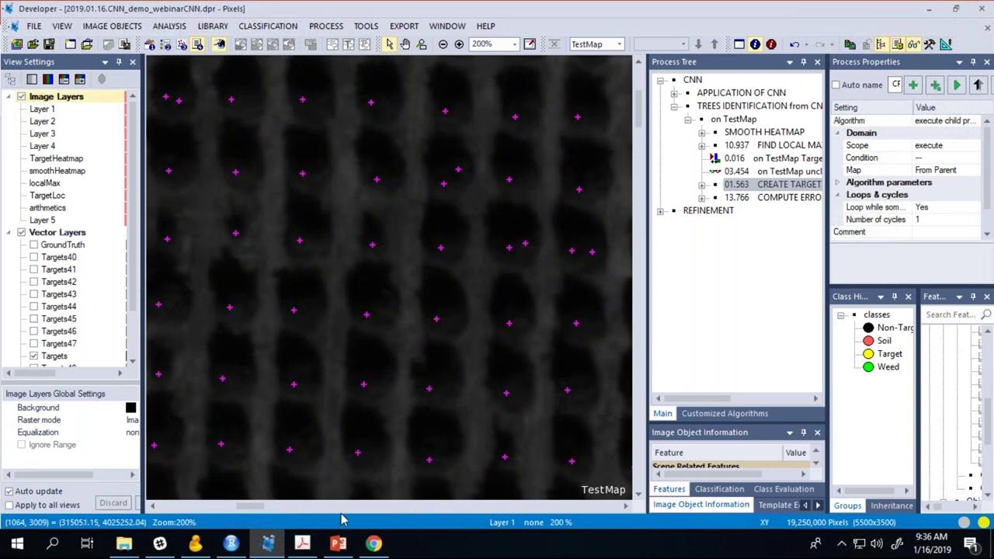
Step: Switch to the PowerPoint presentation and present slide 18, Superpixels, in full screen
click(339, 545)
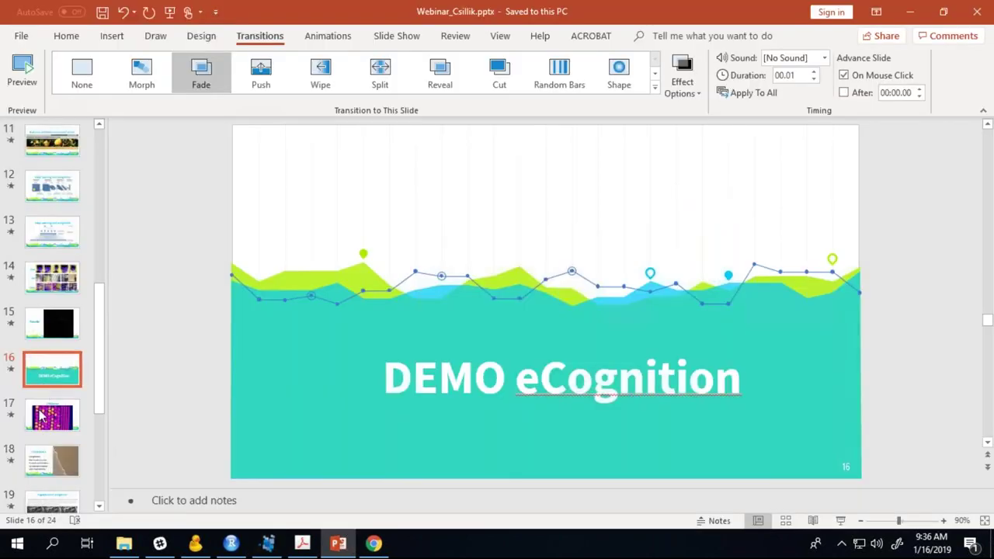
click(51, 462)
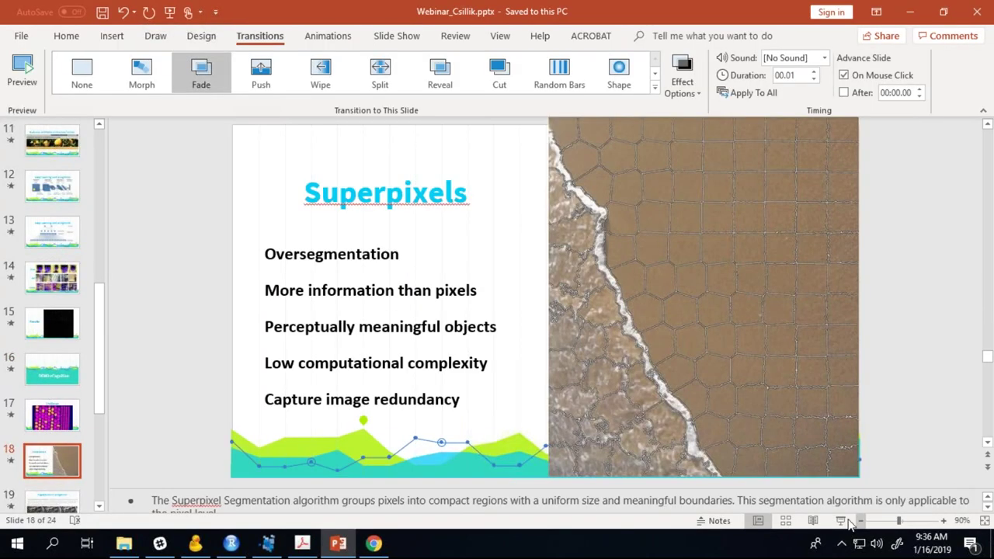
click(840, 520)
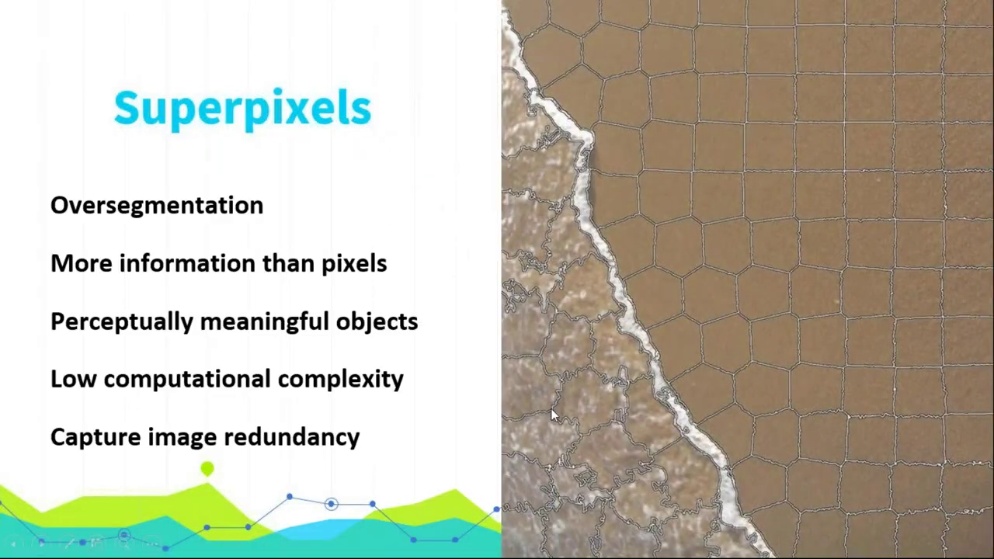
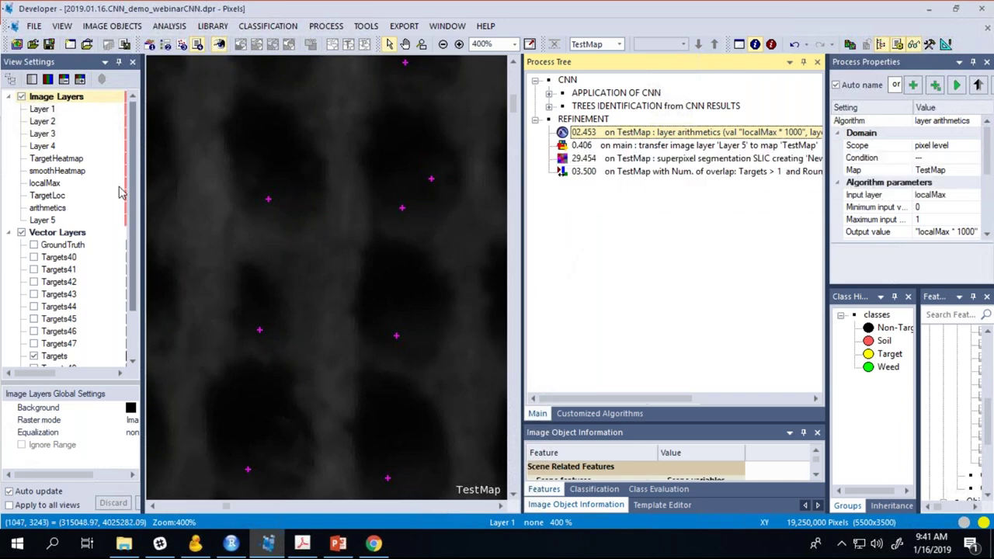
Step: Widen the View Settings area and display the arithmetics layer instead of Layer 1 beneath the Targets points
drag(143, 202, 206, 203)
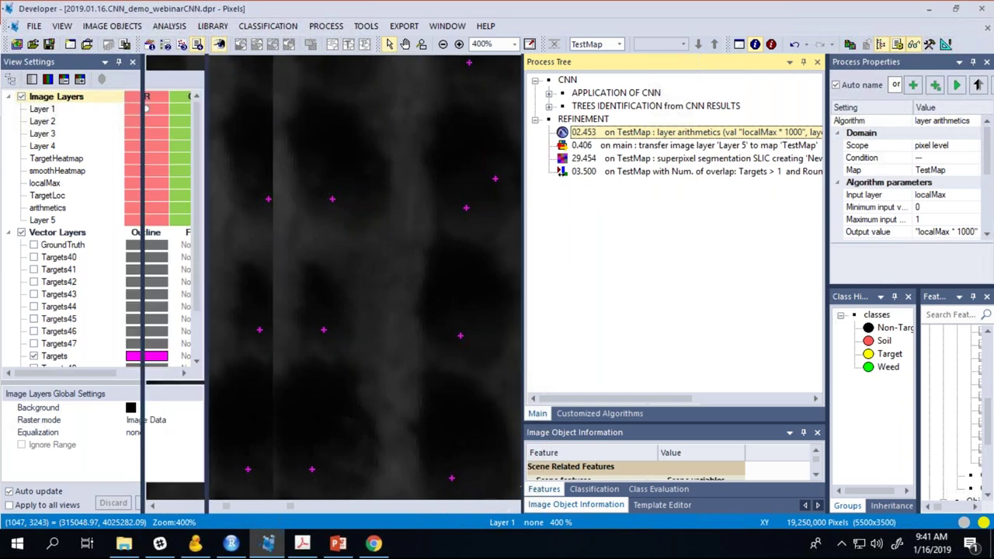
click(146, 207)
click(146, 109)
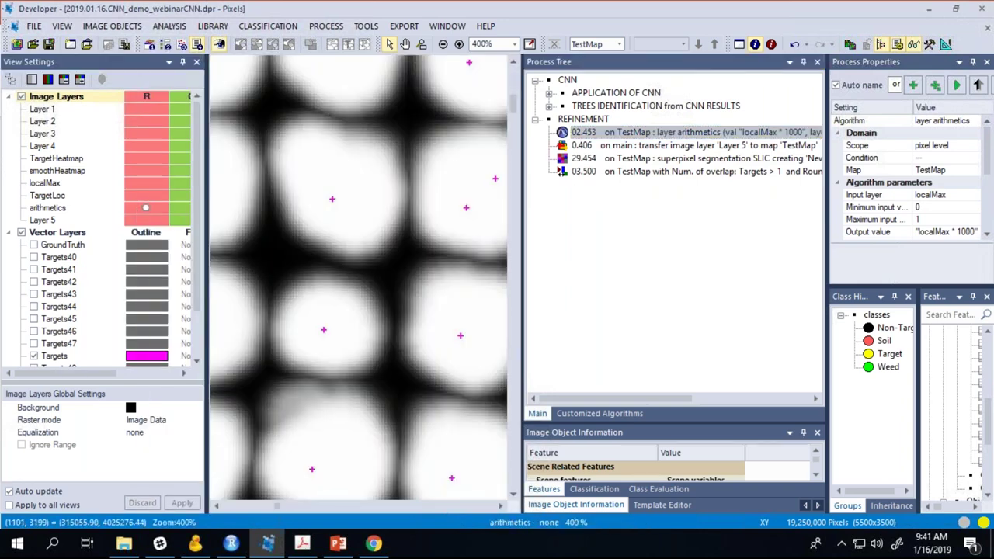
scroll(384, 286, down, 1)
scroll(389, 293, down, 1)
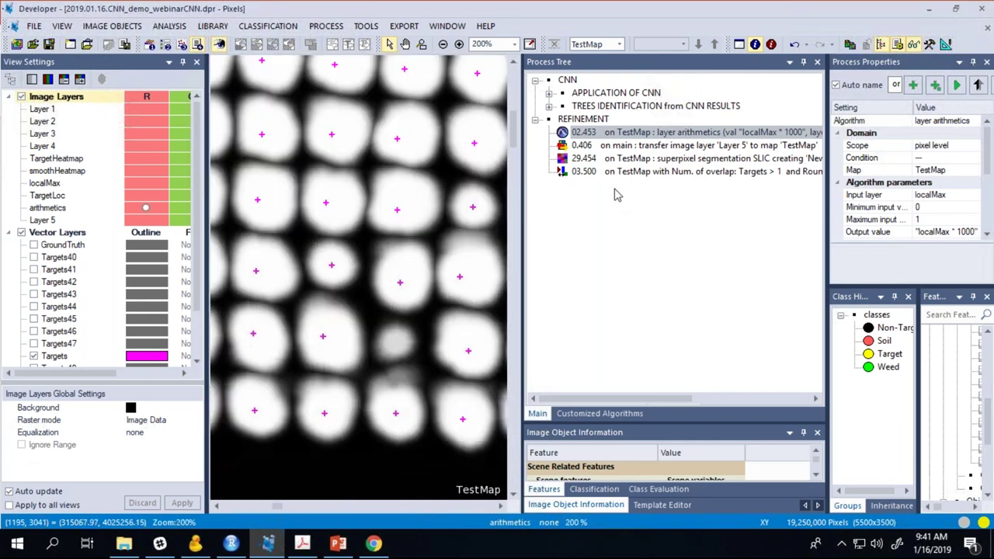
Step: Review the transfer layer process that copies Layer 5 from main to TestMap, and check which maps are available
click(652, 148)
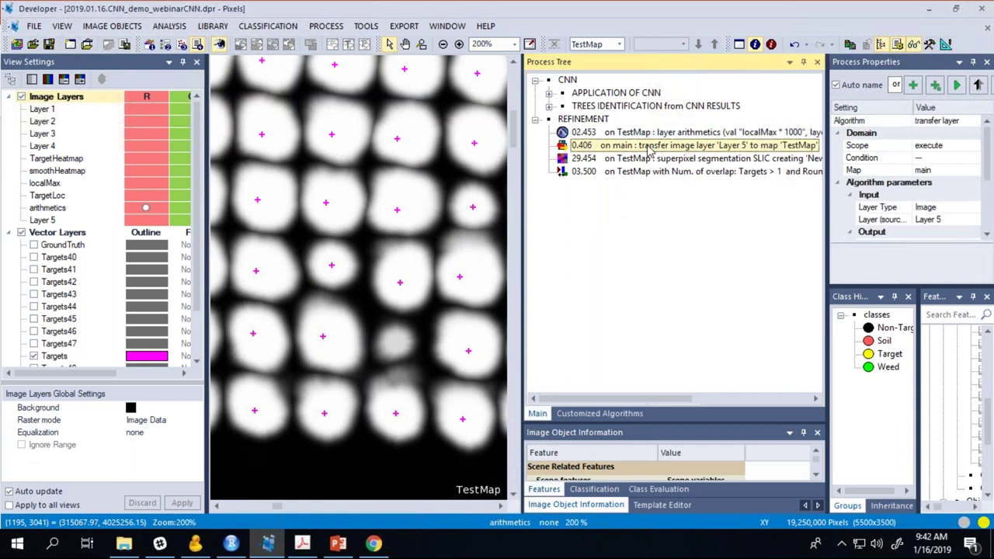
double_click(650, 147)
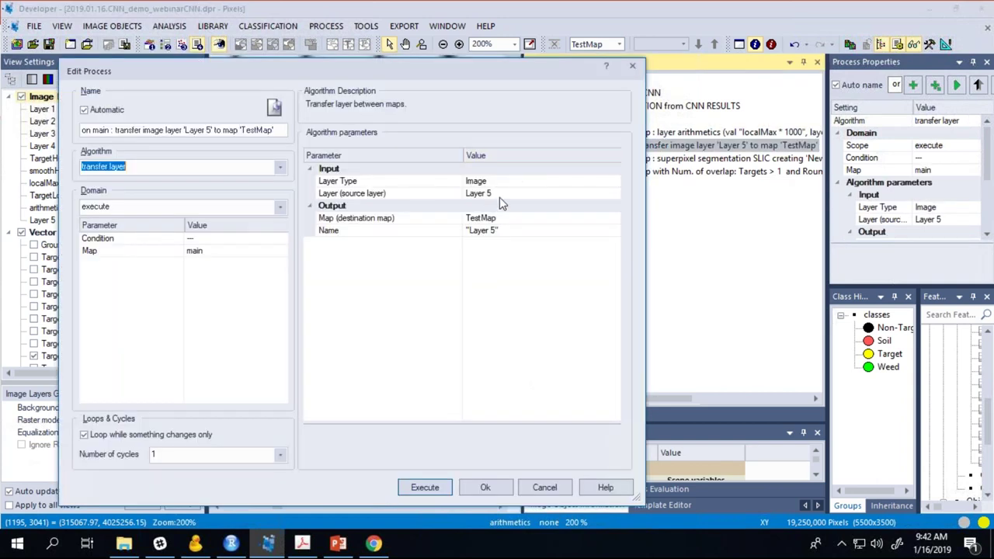
drag(508, 74, 615, 64)
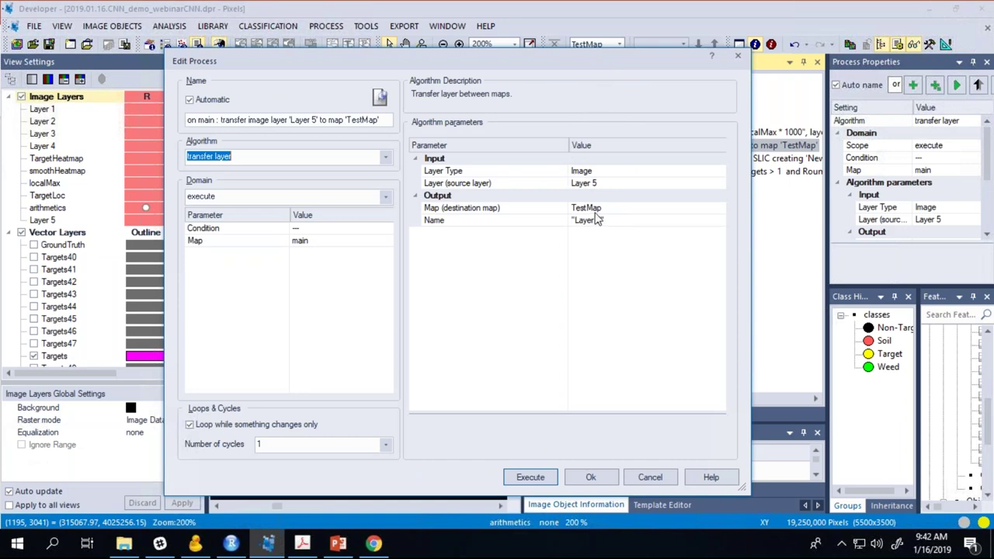
click(736, 59)
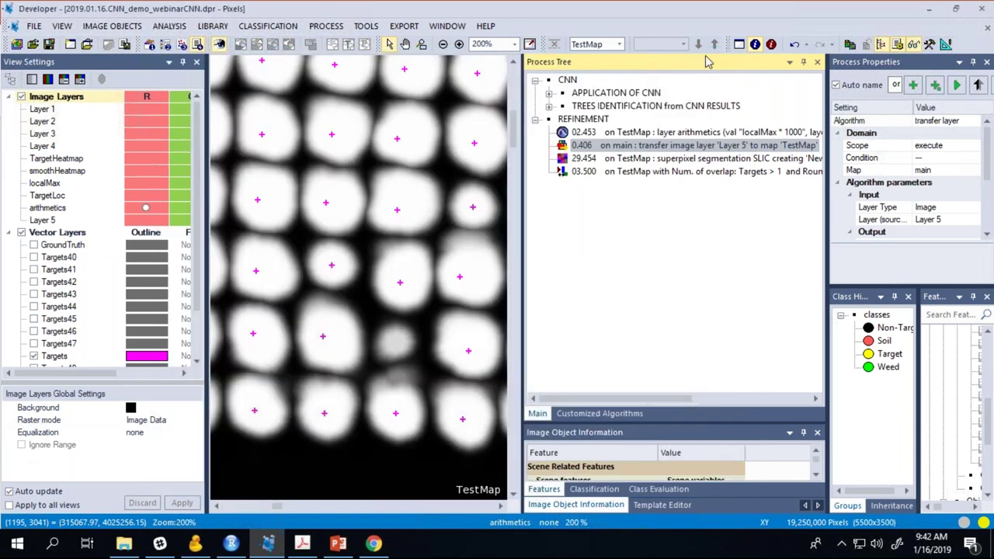
click(613, 44)
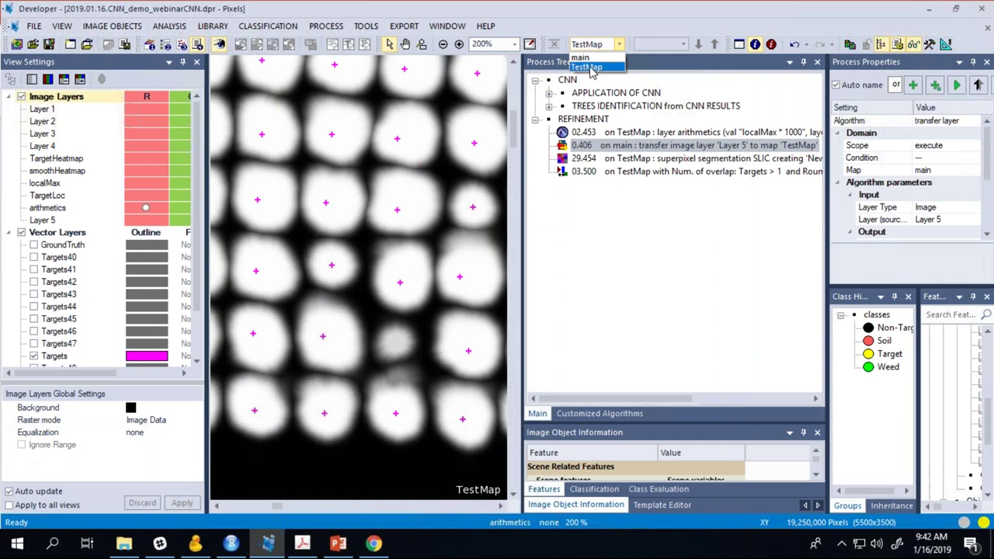
click(590, 68)
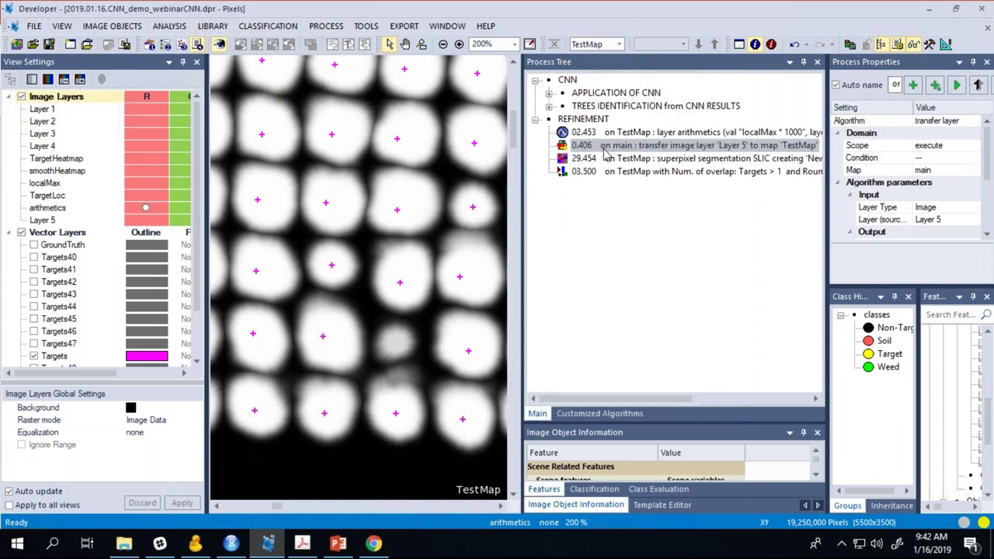
click(772, 147)
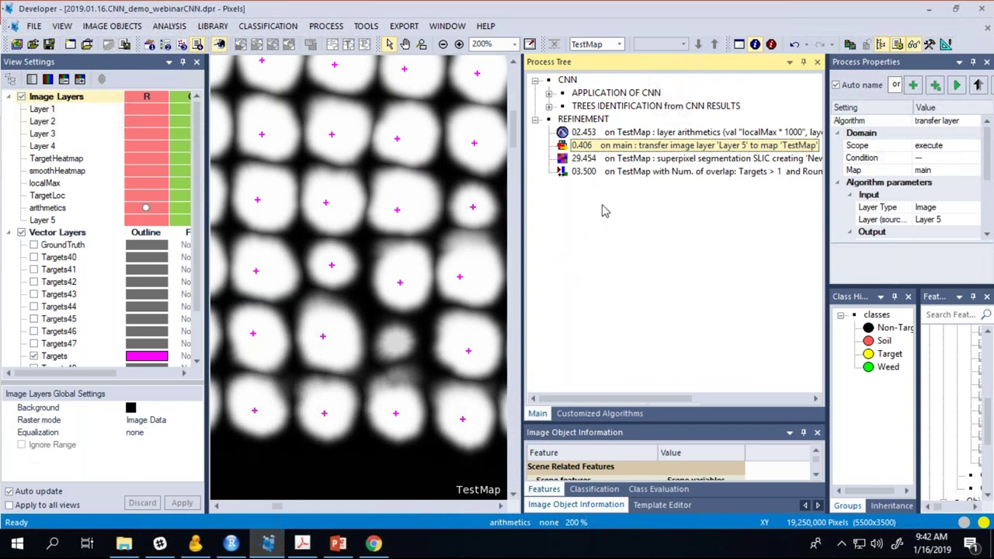
Step: Open the superpixel segmentation process for editing and inspect its image layer usage and the available algorithm types
double_click(664, 158)
drag(593, 62, 568, 66)
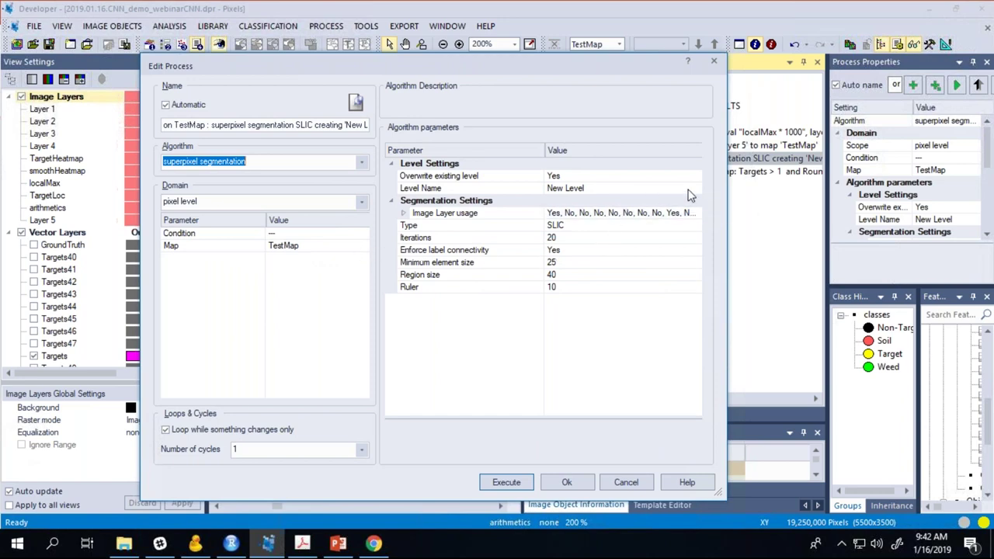
click(405, 213)
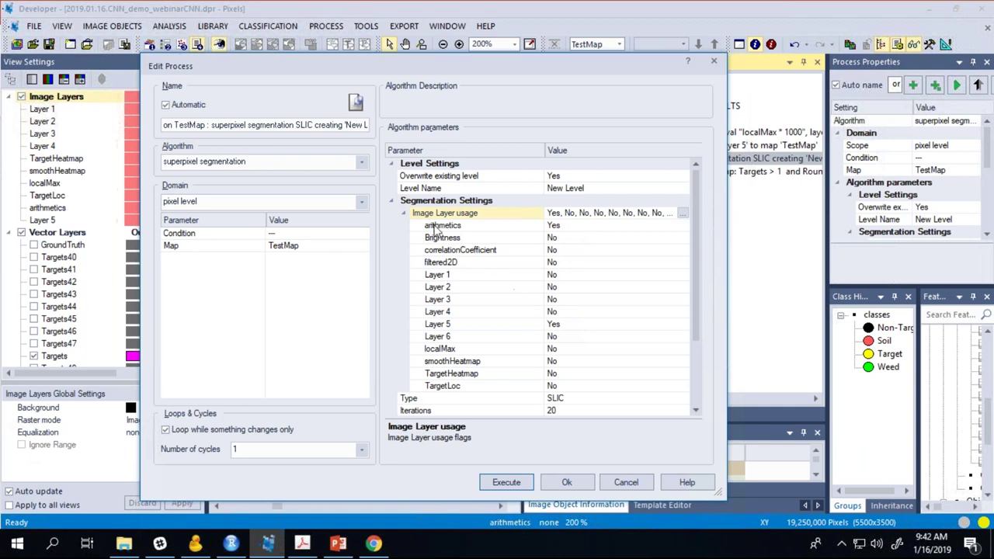
click(403, 213)
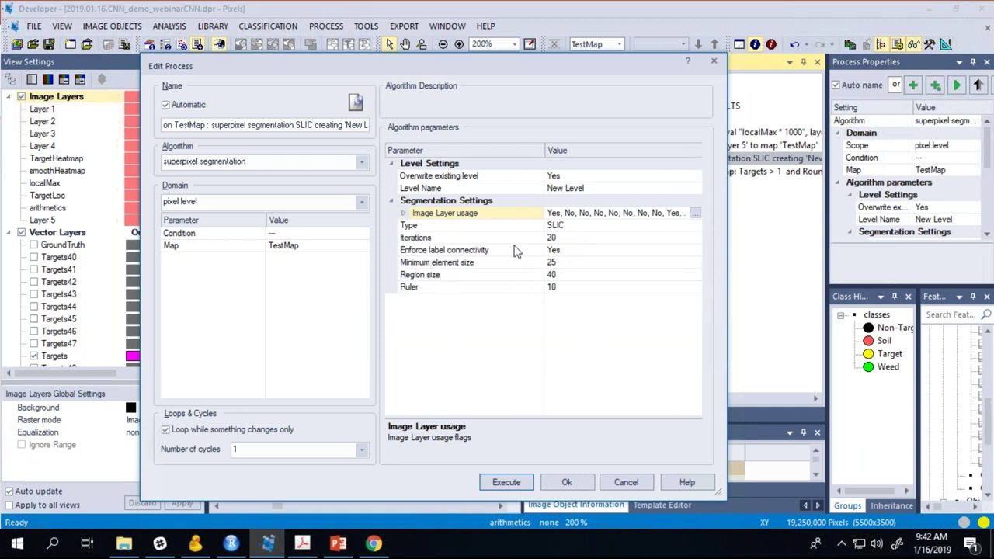
click(533, 226)
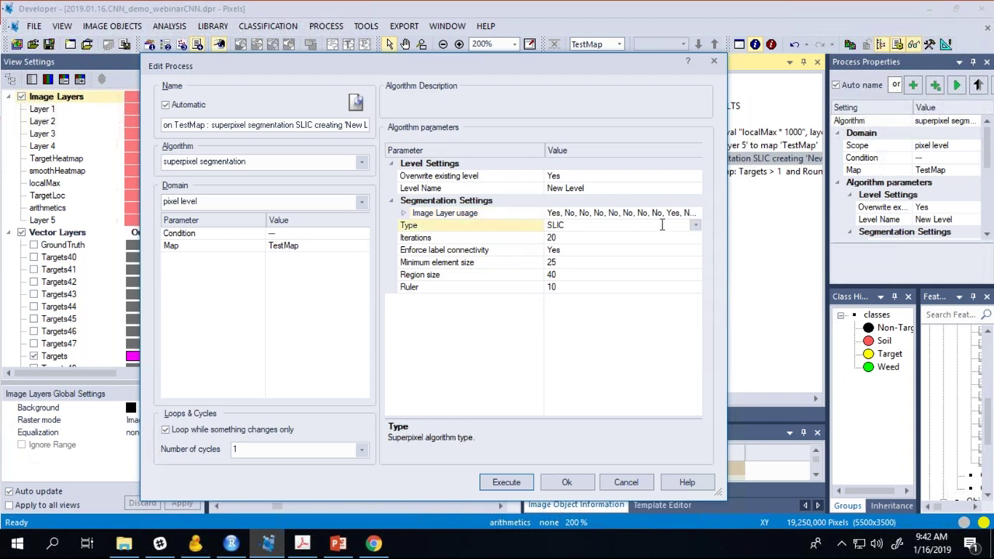
click(695, 227)
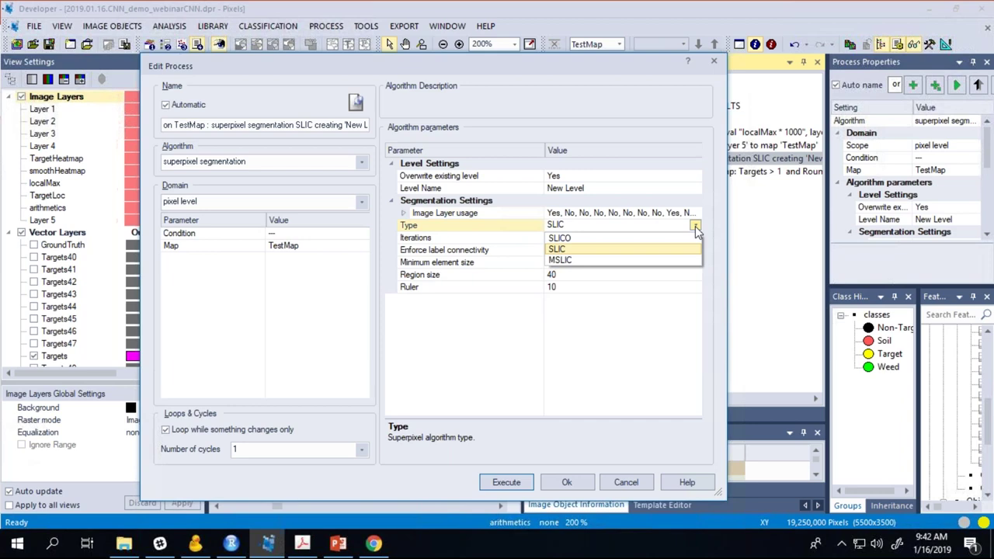
click(695, 228)
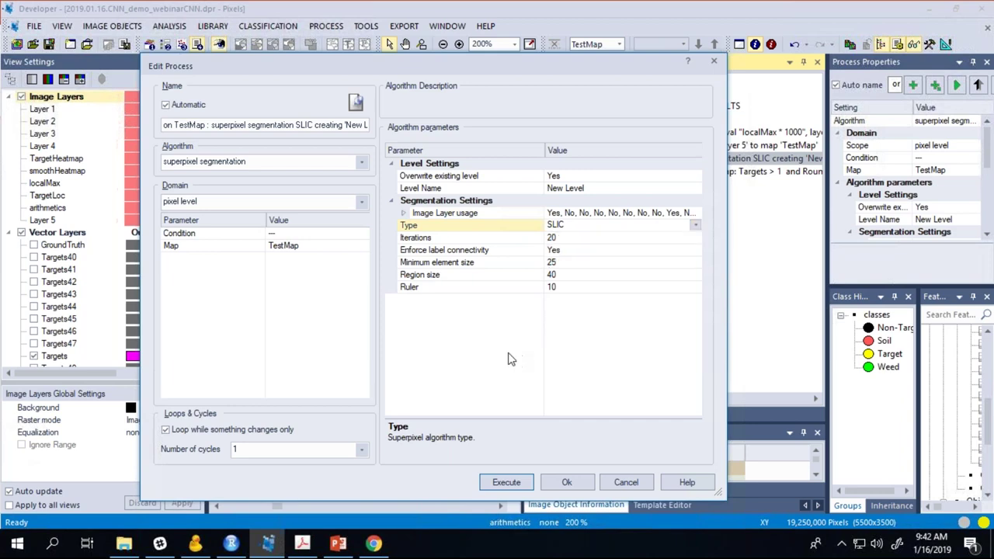
Step: Read the parameter descriptions of iterations, enforce label connectivity and minimum element size in the superpixel segmentation
click(411, 338)
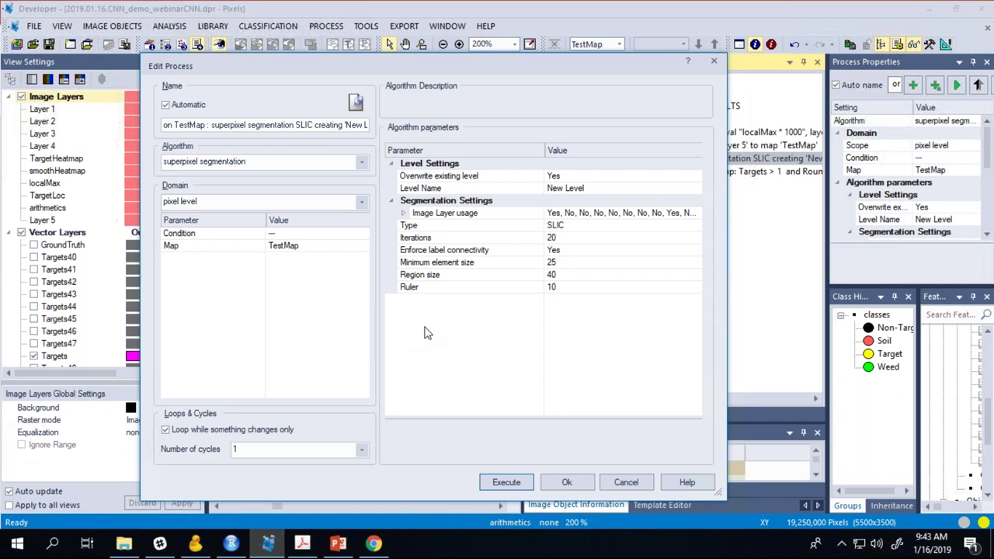
click(464, 240)
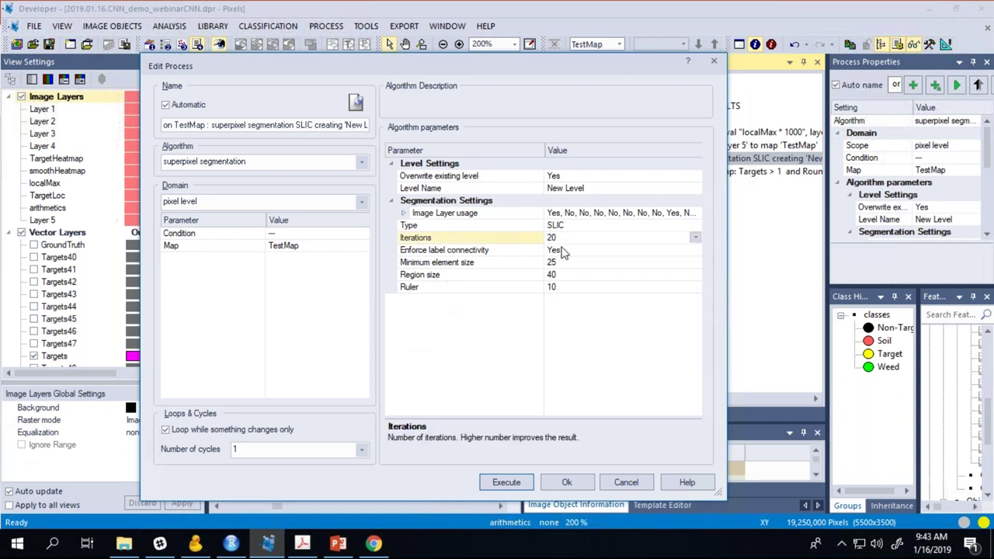
click(687, 344)
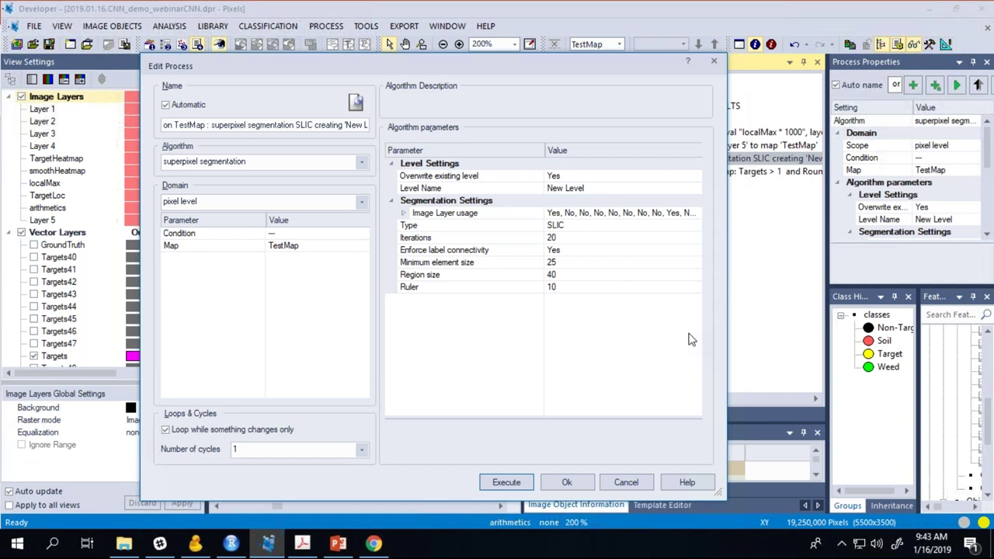
click(496, 252)
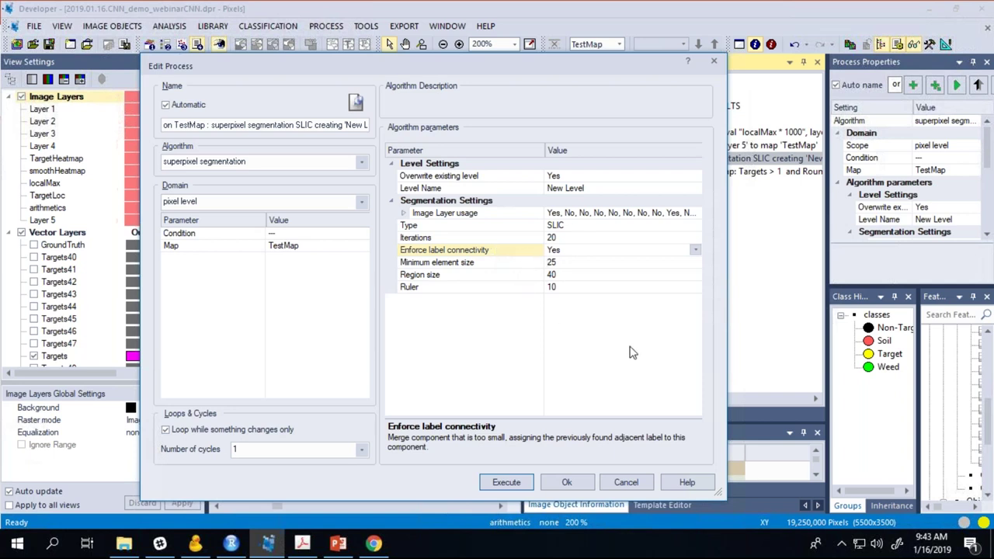
click(691, 332)
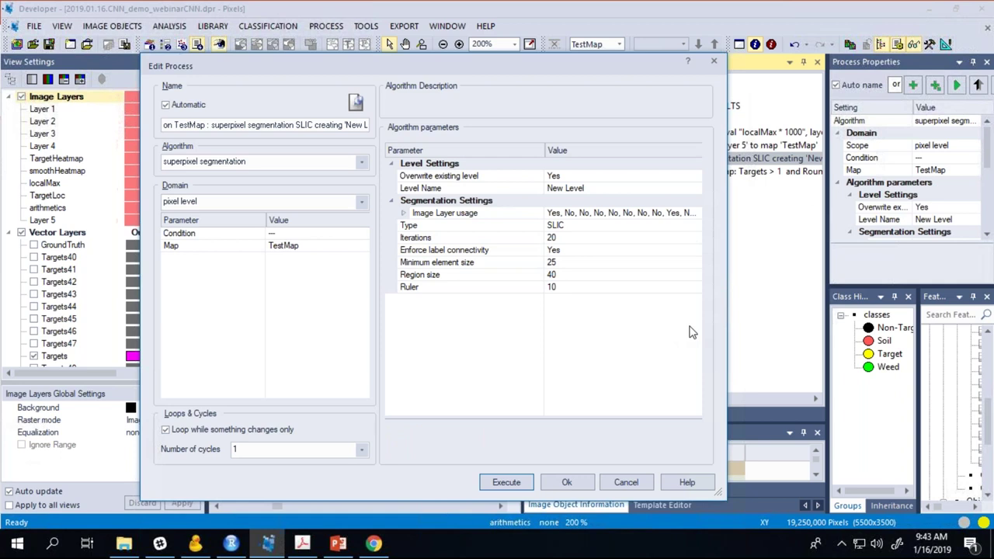
click(509, 264)
drag(563, 420, 563, 382)
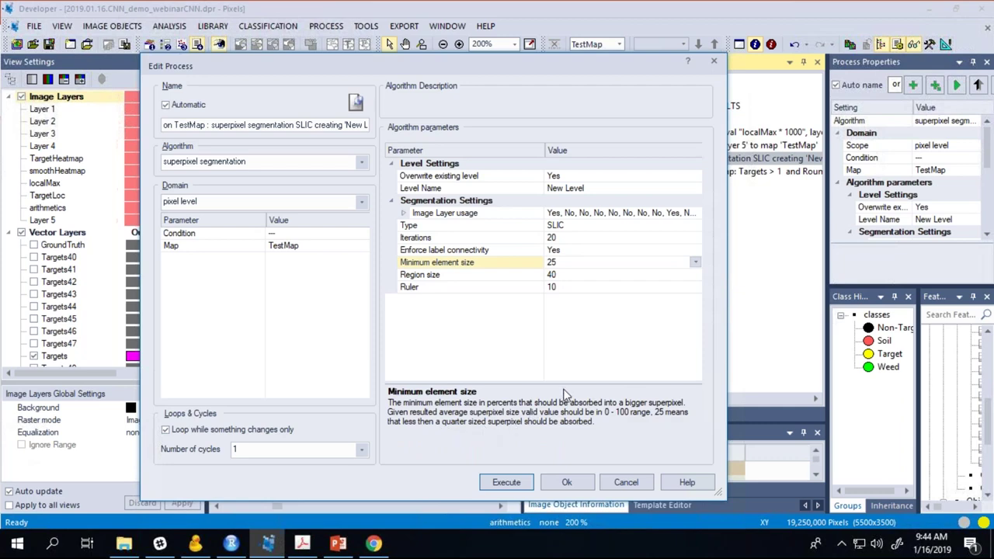
drag(564, 383, 566, 424)
click(674, 348)
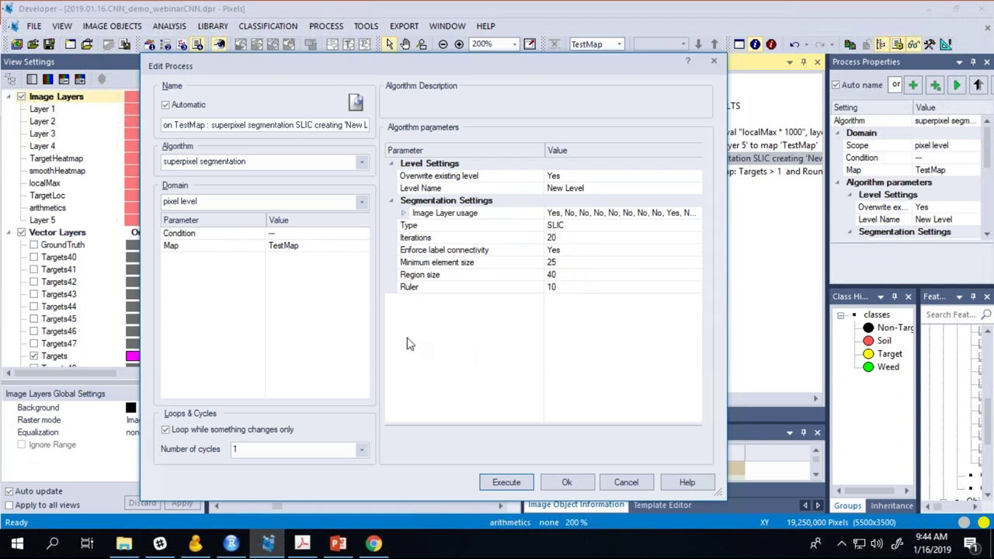
Step: Check the region size and ruler parameters, and execute the SLIC superpixel segmentation on TestMap to create New Level
click(565, 275)
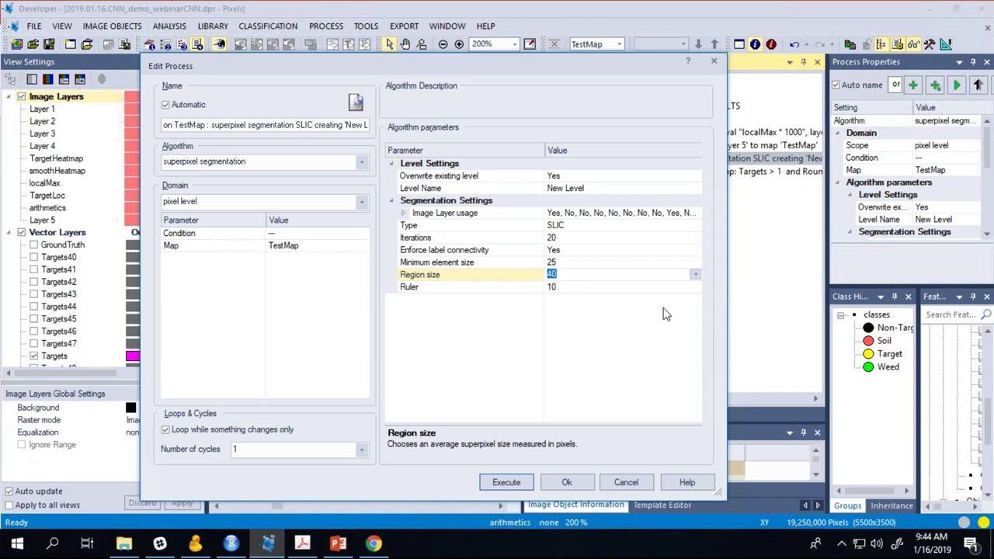
click(694, 342)
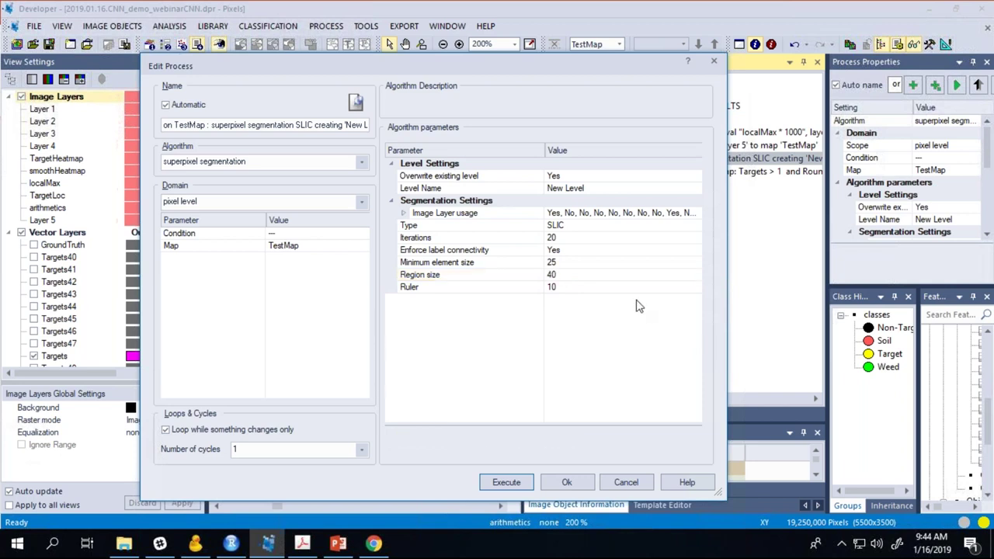
click(579, 264)
click(578, 274)
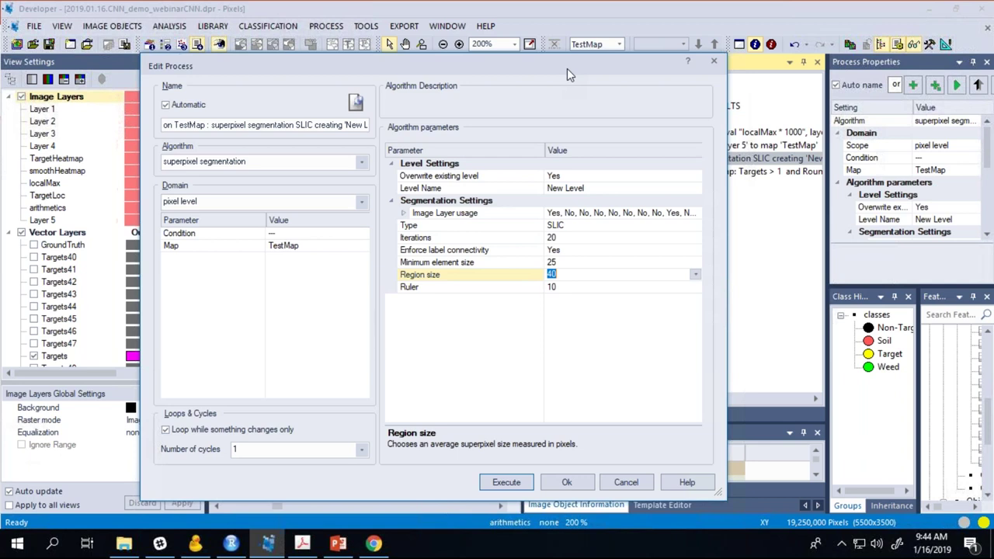
click(489, 289)
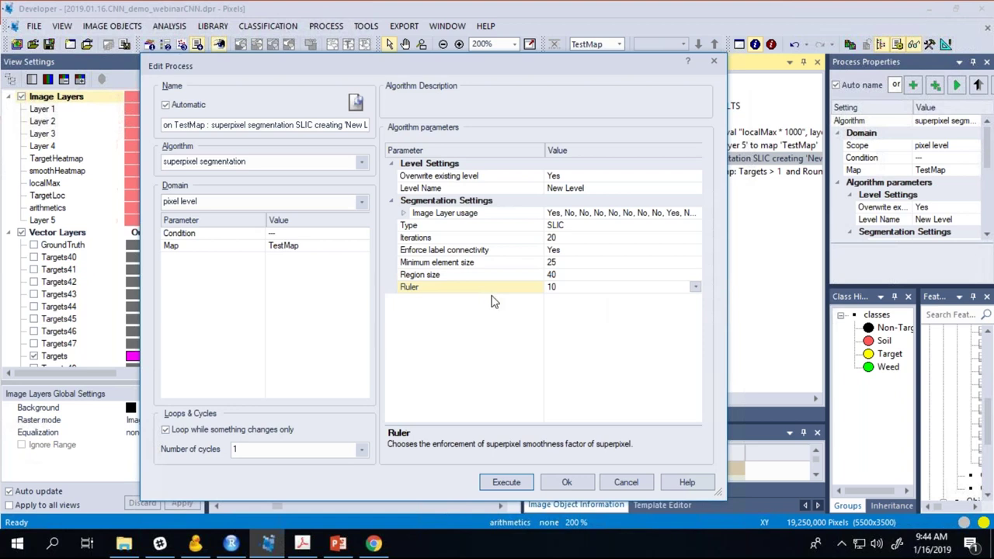
click(658, 330)
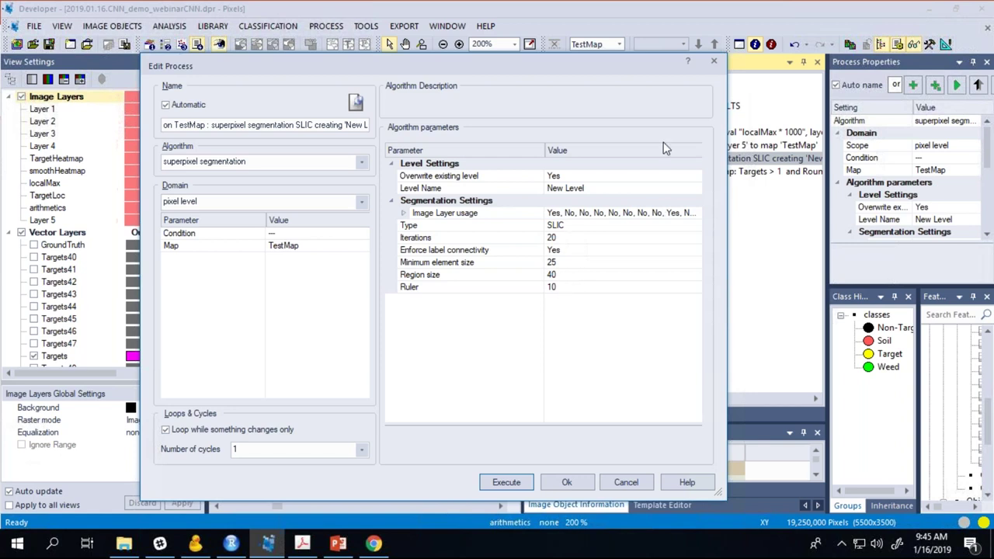
click(505, 482)
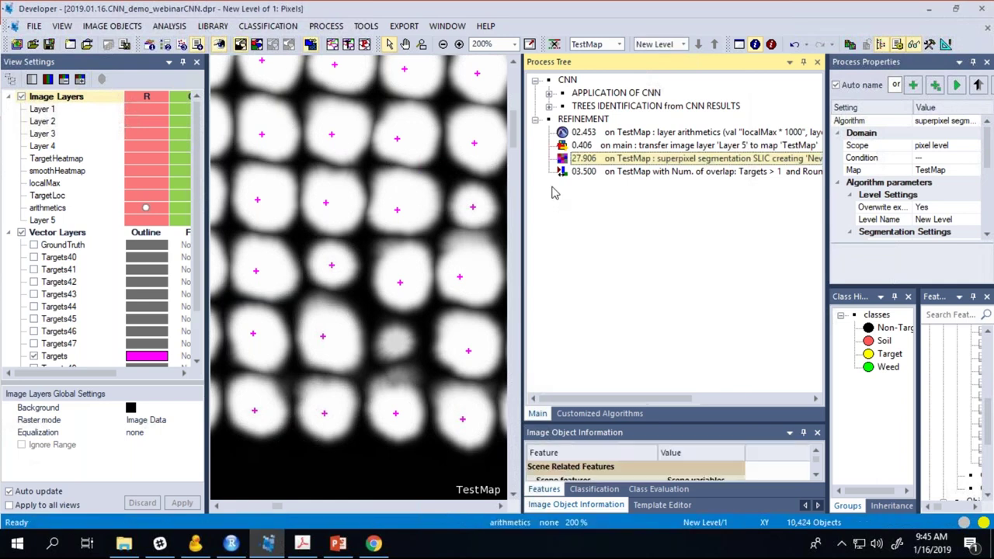
Step: Display the object classification with superpixel outlines on TestMap and inspect the segments around the tree points
click(256, 45)
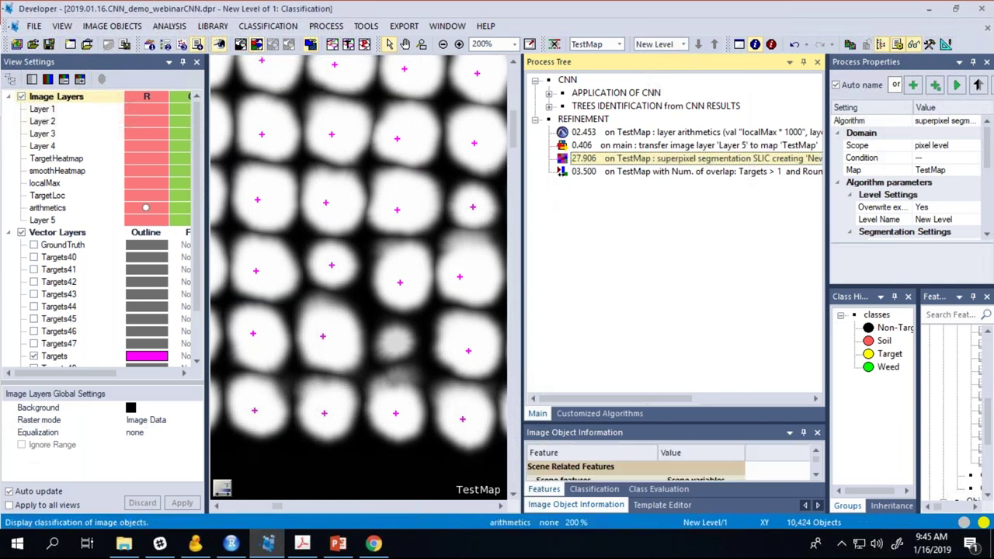
click(348, 45)
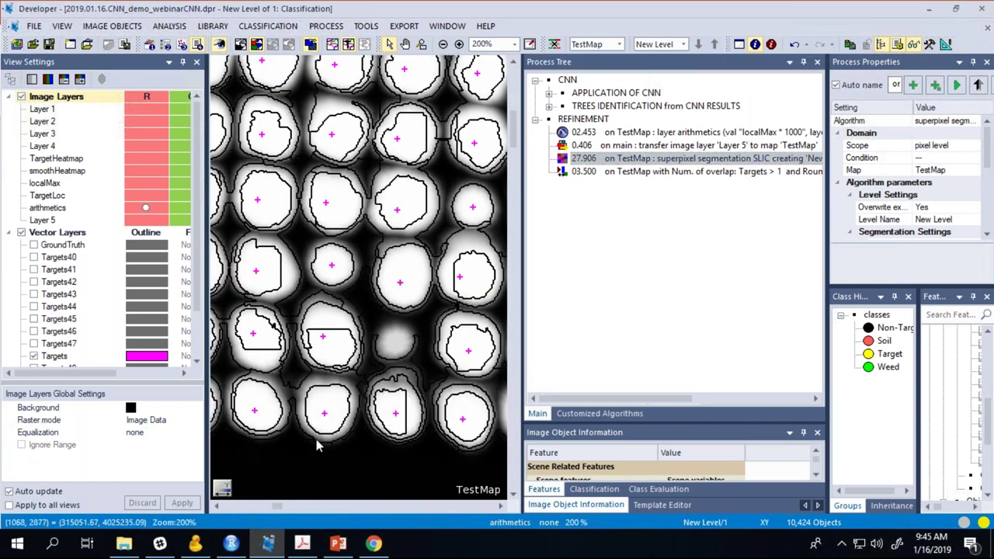
scroll(316, 439, down, 2)
scroll(315, 425, down, 2)
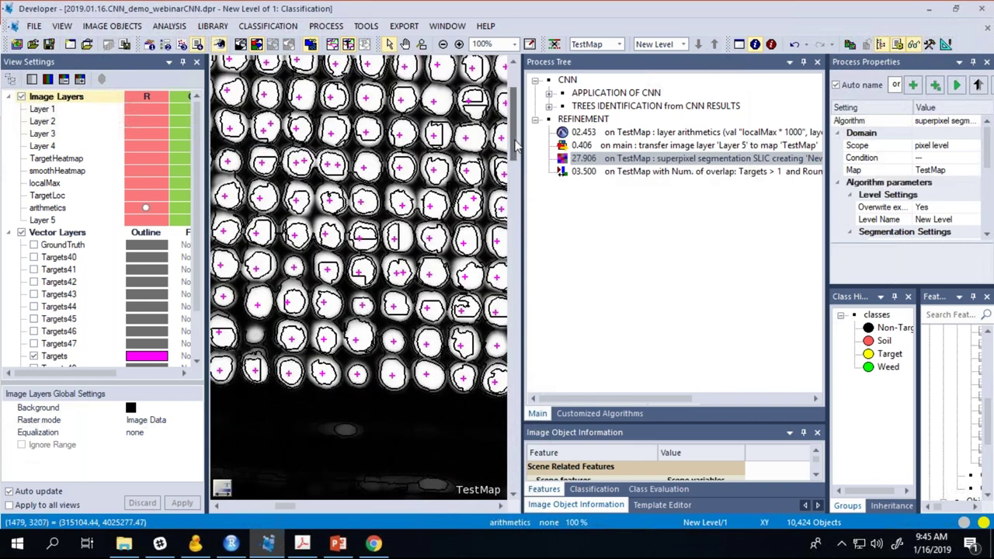
drag(515, 145, 515, 130)
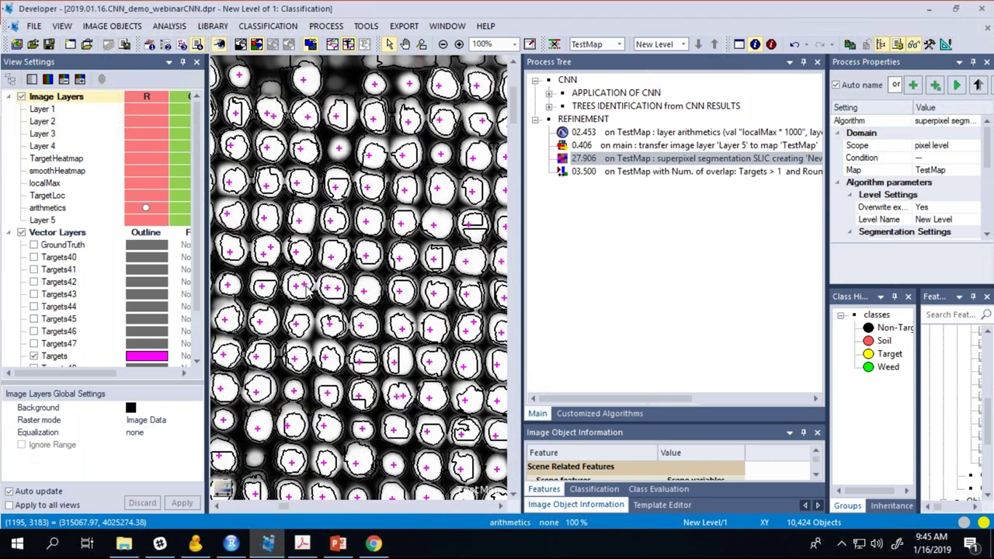
scroll(309, 284, up, 3)
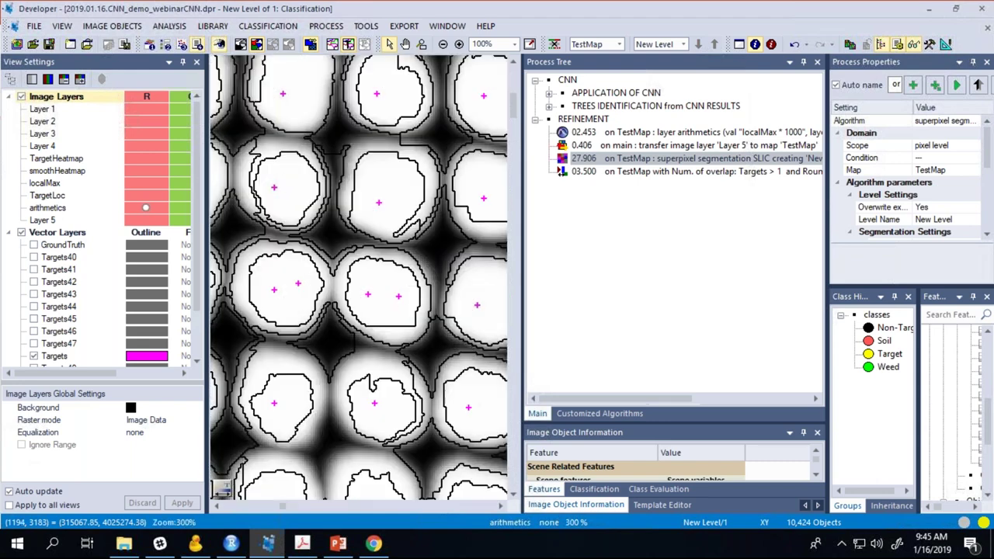
Step: Recheck the algorithm parameters of the superpixel segmentation process and close it without changes
double_click(698, 161)
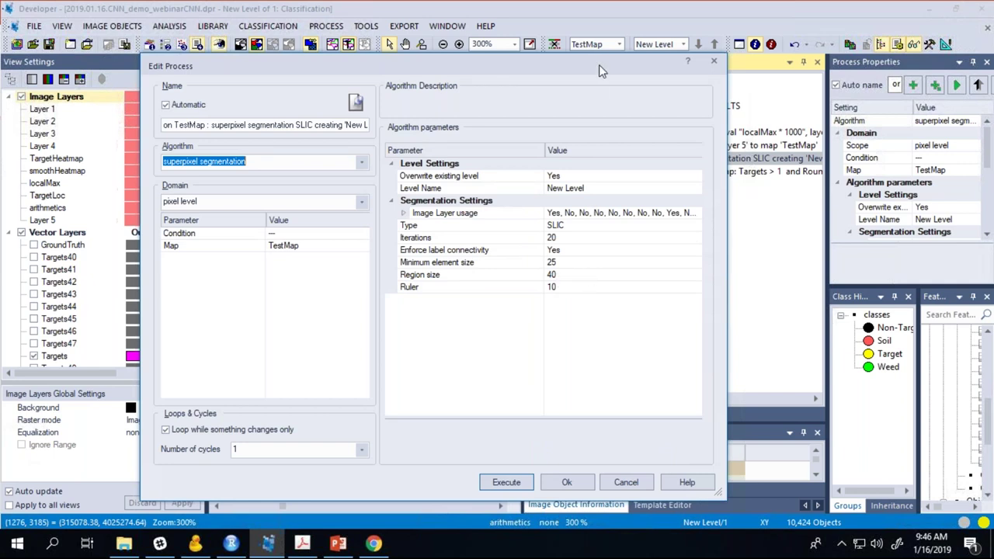
drag(612, 66, 633, 67)
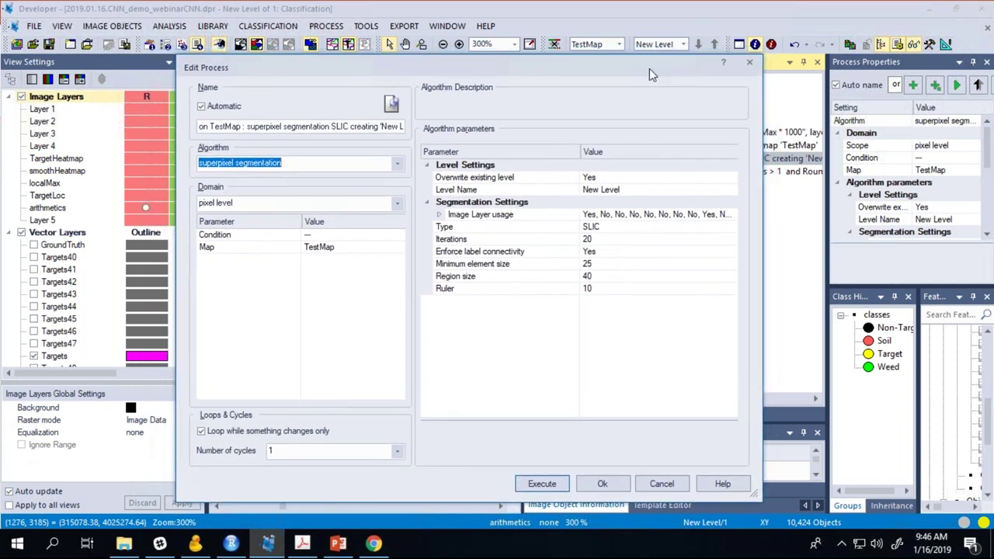
click(750, 65)
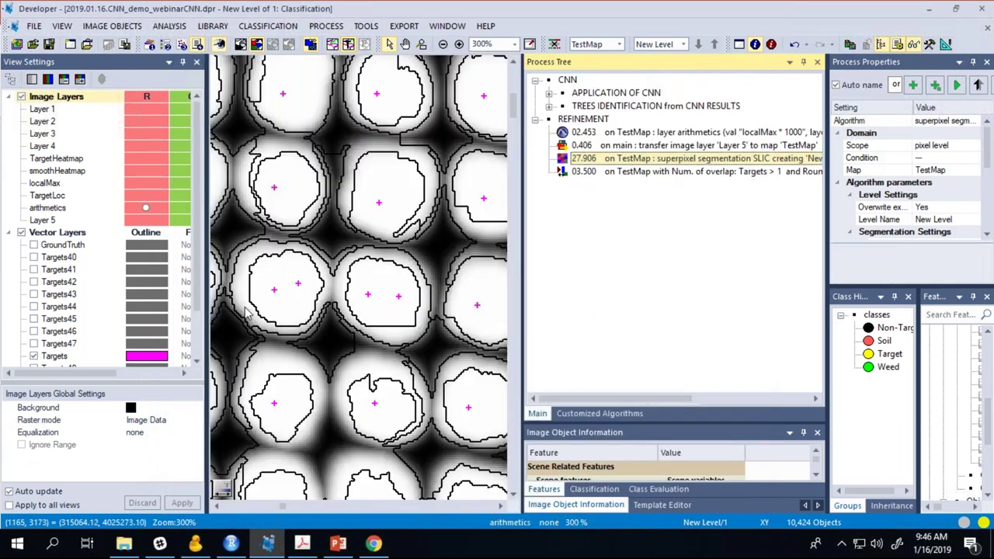
Step: Widen the map view and examine how the superpixel outlines enclose the target points across the orchard blocks
click(243, 309)
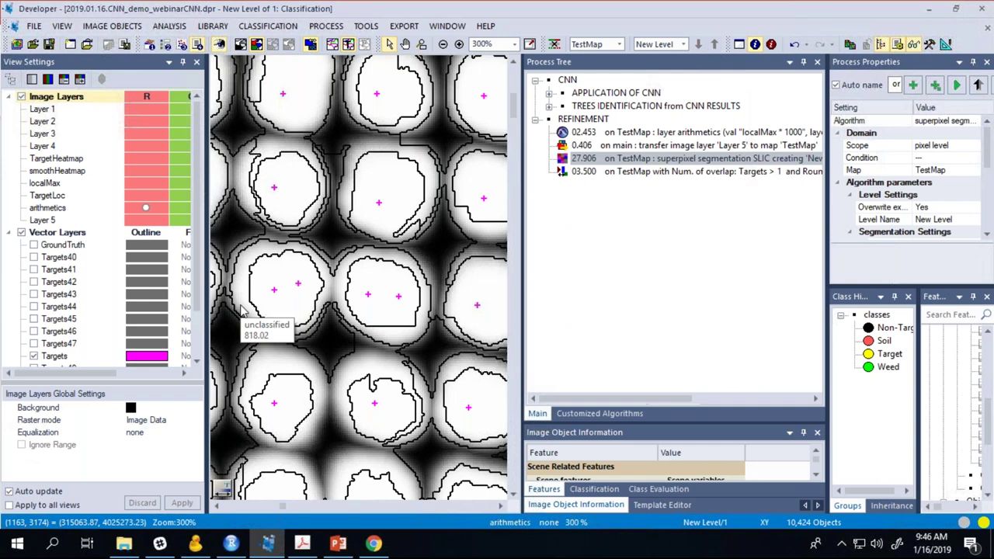
scroll(242, 309, down, 2)
click(547, 271)
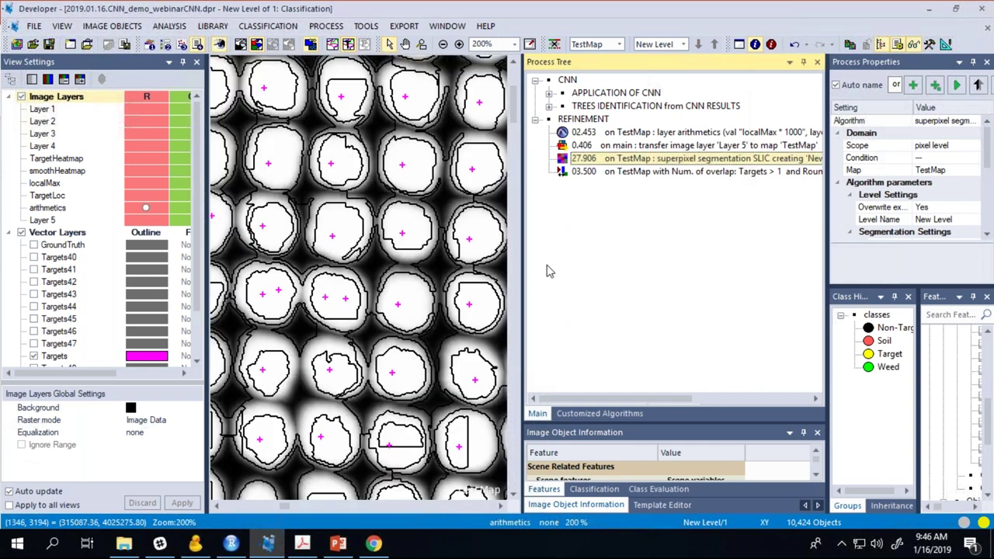
drag(199, 287, 124, 287)
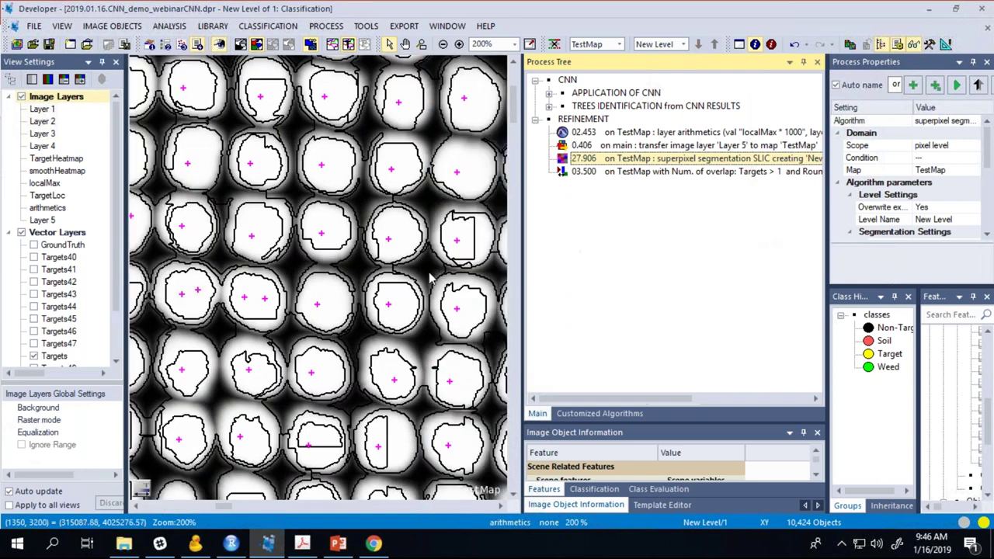
mouse_move(441, 309)
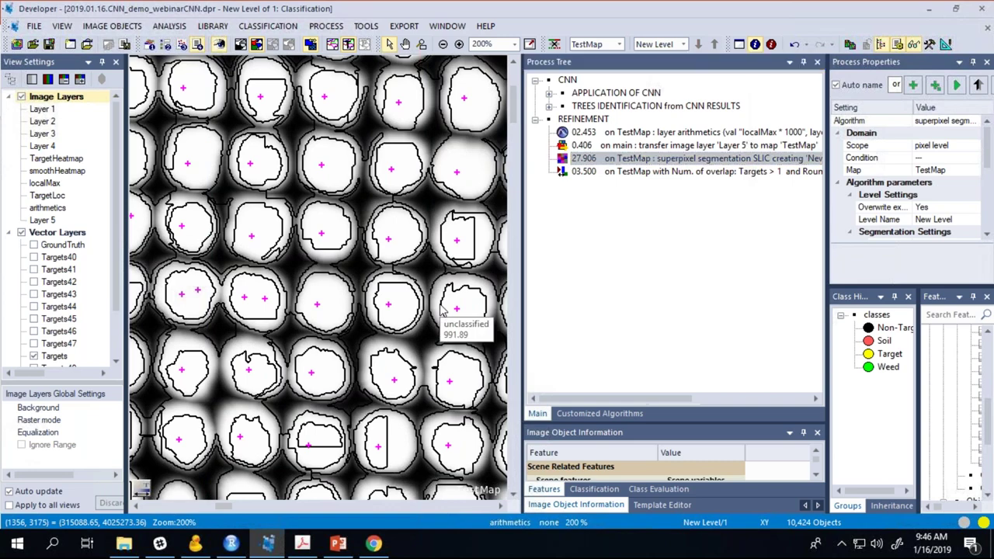
scroll(441, 309, down, 2)
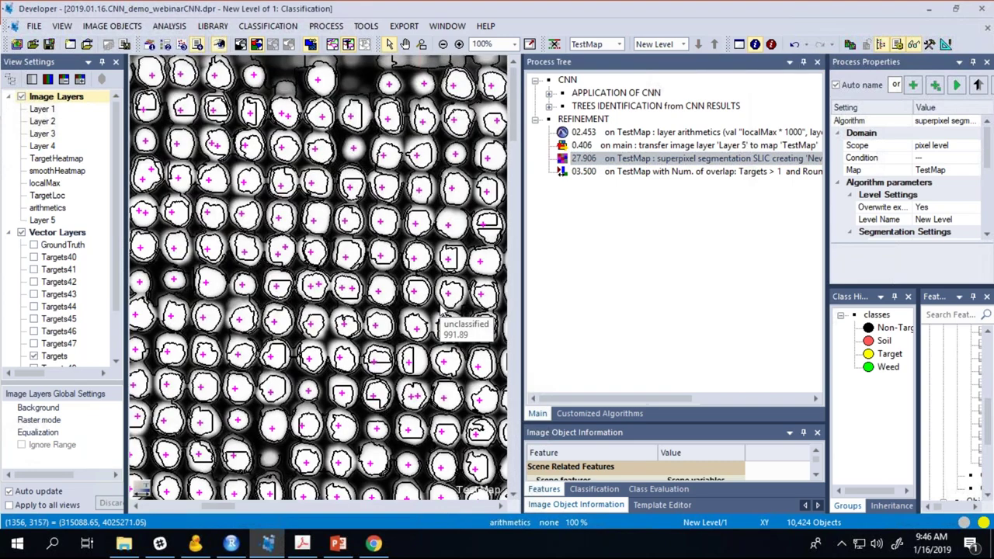
scroll(435, 307, down, 2)
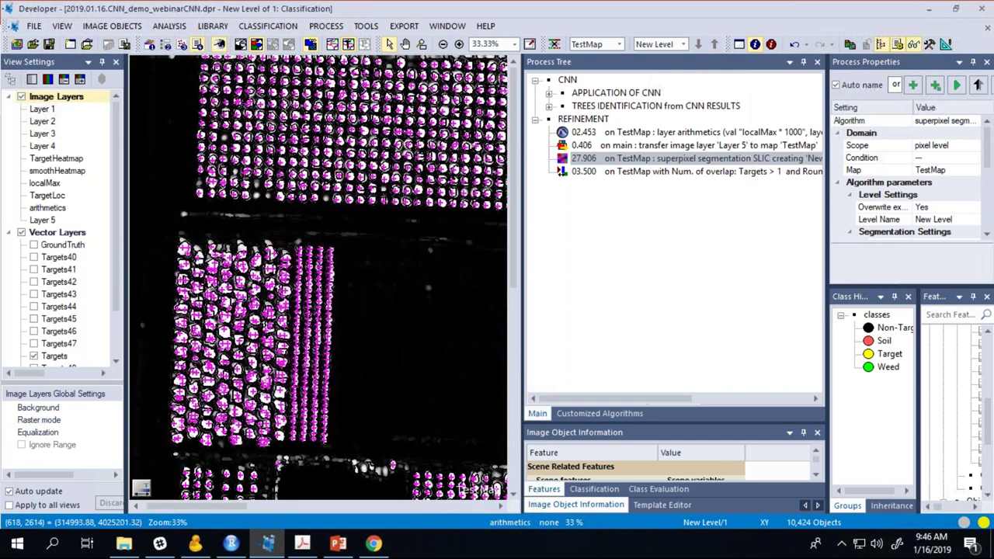
scroll(416, 129, up, 2)
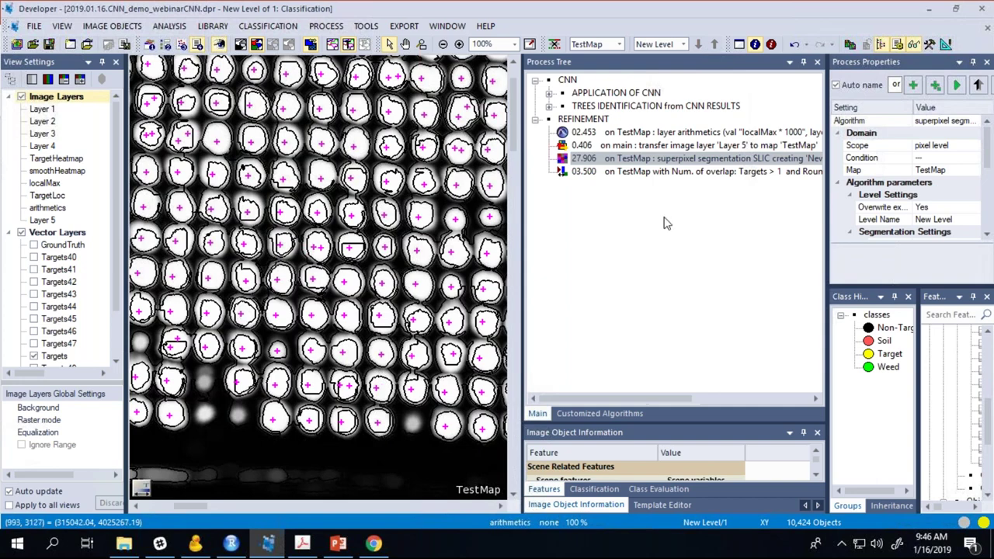
Step: Review the assign class process for Target, including its overlap count, Roundness and Asymmetry conditions
click(691, 172)
double_click(690, 172)
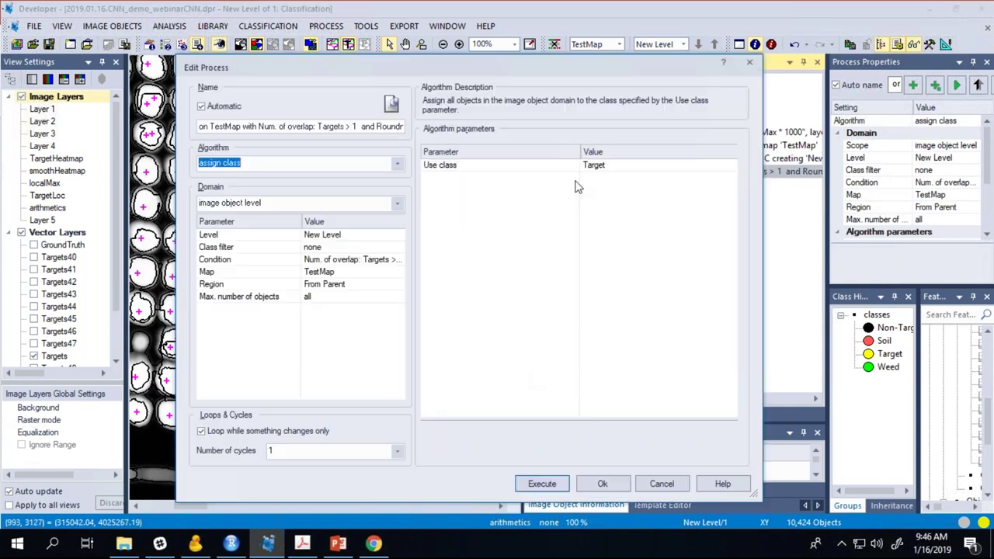
click(400, 265)
click(399, 261)
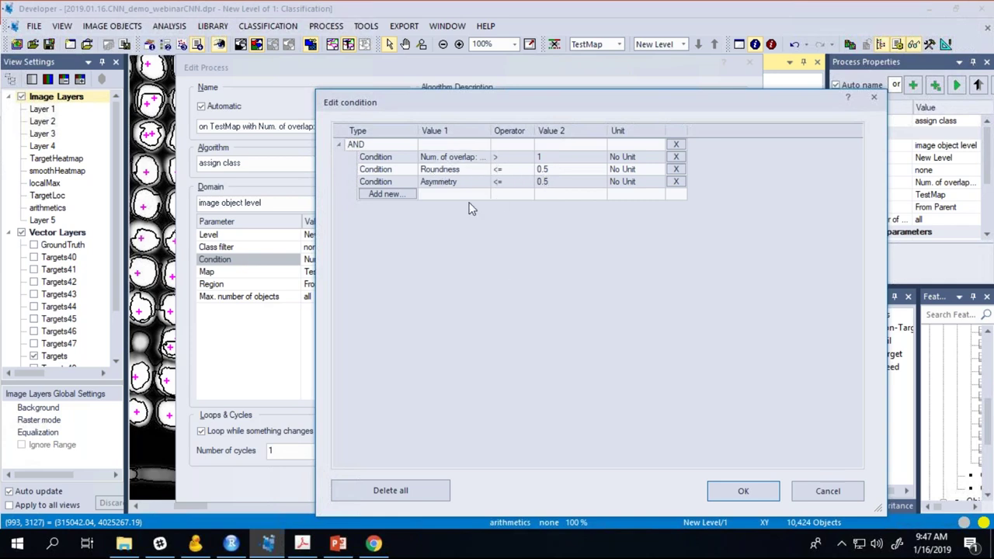
drag(491, 131, 515, 134)
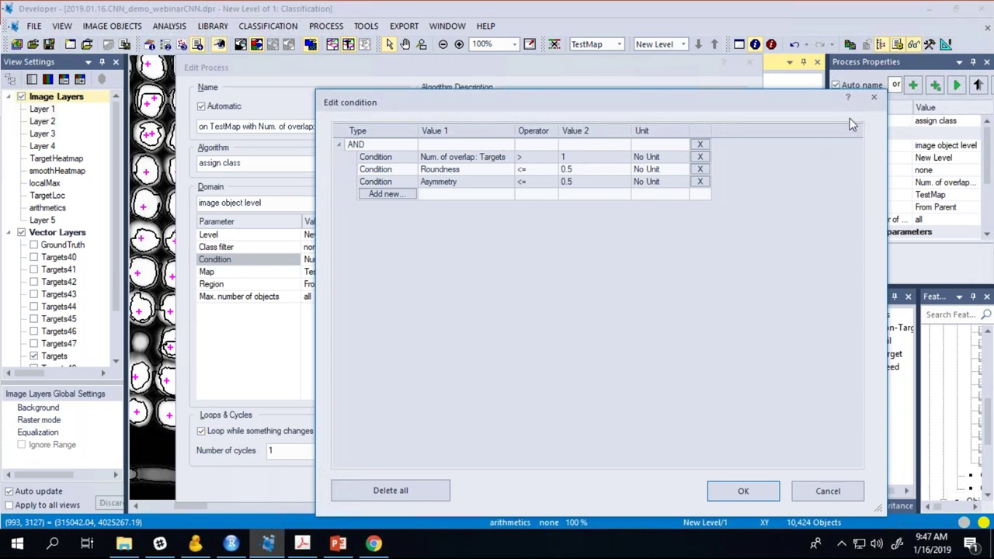
click(871, 97)
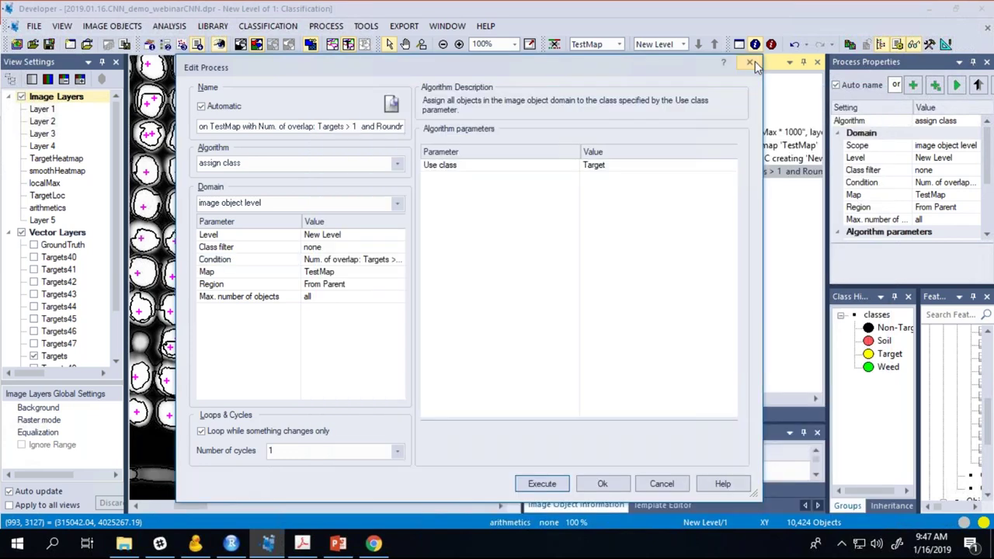
click(751, 64)
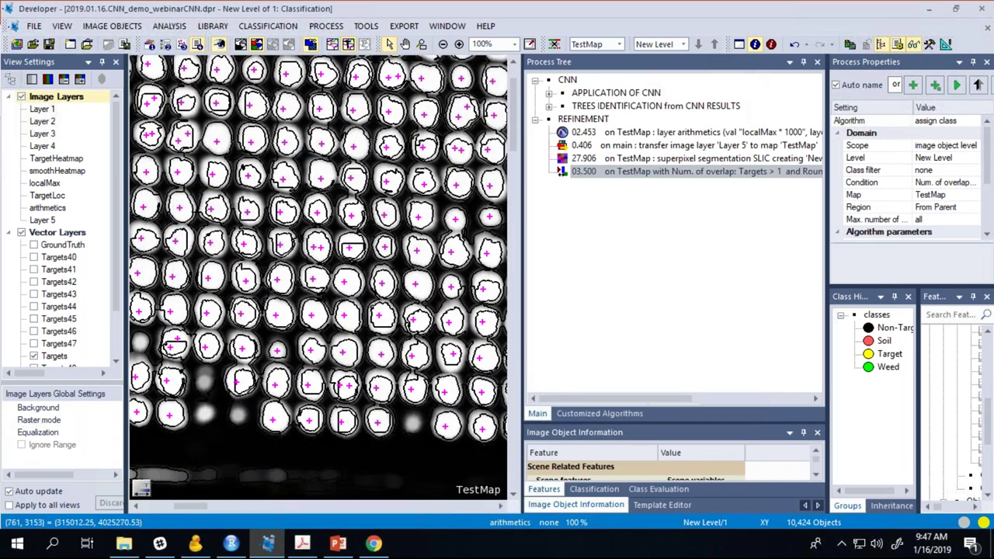
Step: Execute the assign class process to classify objects with Targets overlap > 1, Roundness <= 0.5 and Asymmetry <= 0.5 as Target
scroll(270, 271, up, 3)
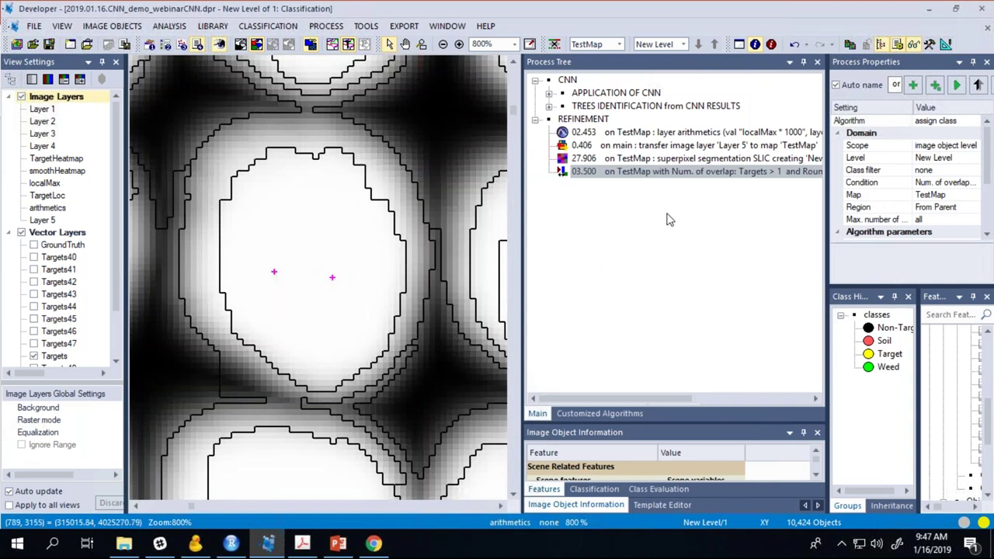
click(700, 202)
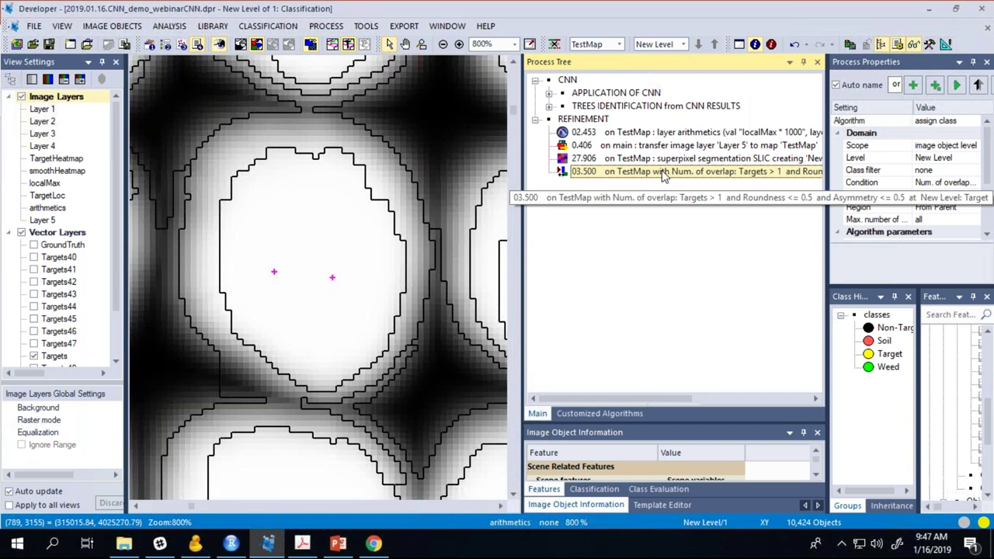
right_click(662, 174)
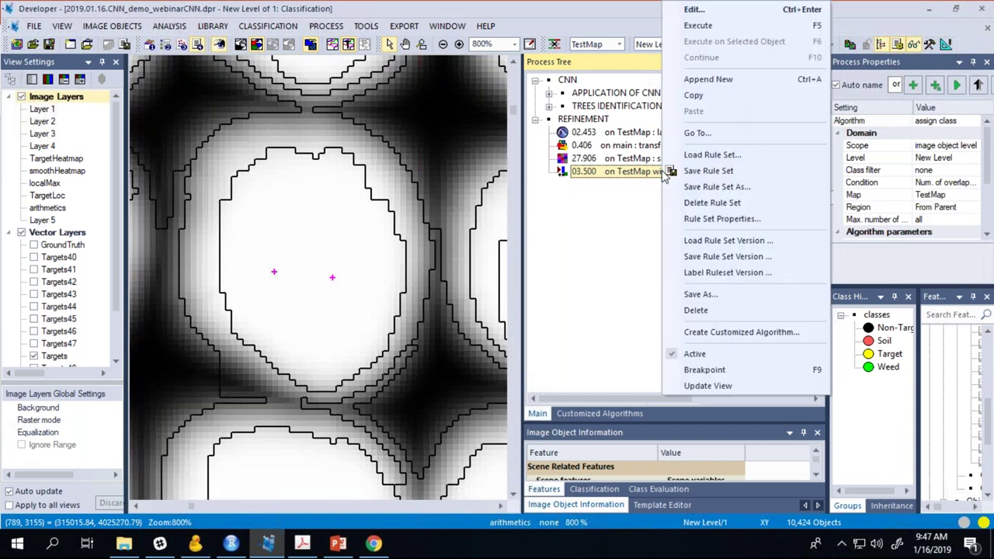
click(698, 25)
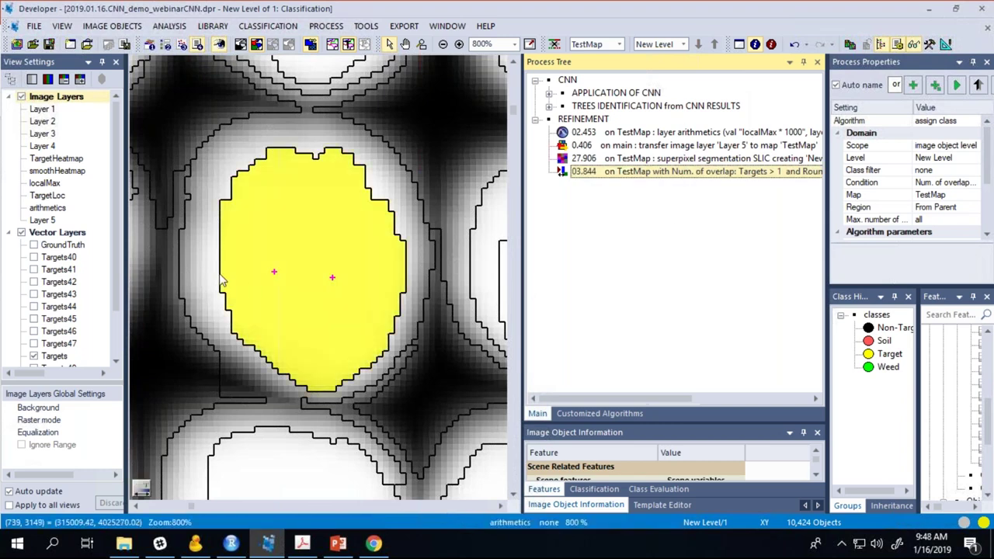
Step: Examine which superpixels in the dense upper orchard block are classified as Target and how many points each one contains
mouse_move(285, 252)
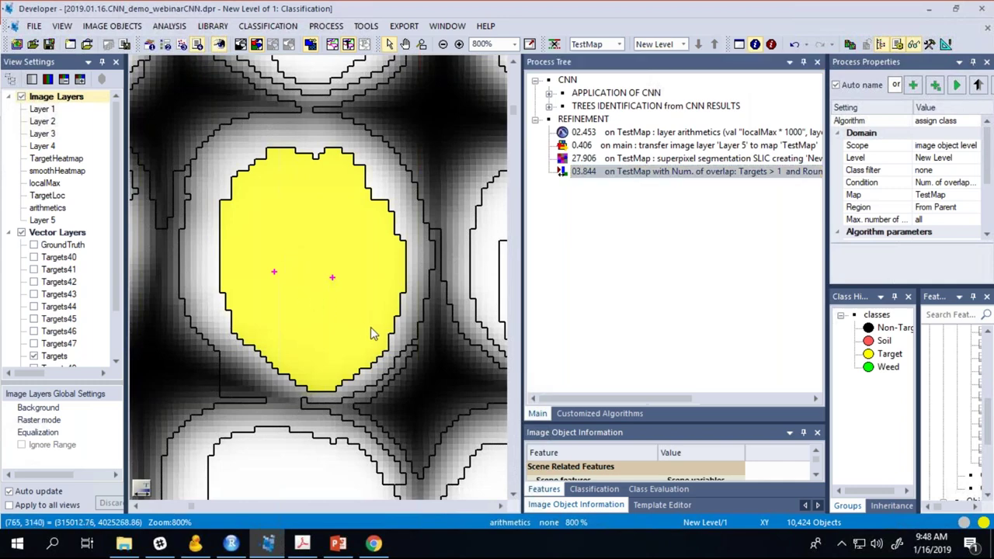
scroll(371, 329, down, 1)
scroll(371, 332, down, 2)
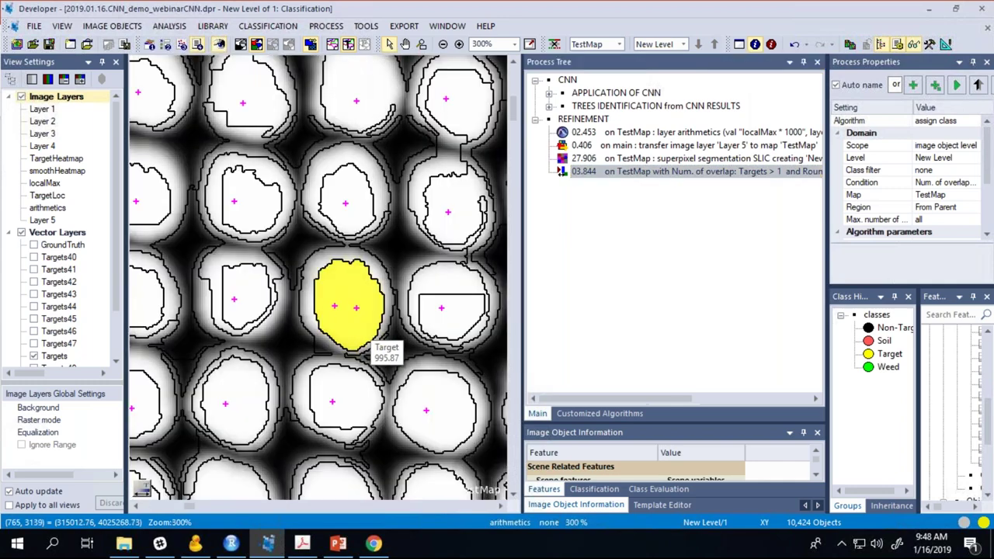
scroll(371, 336, down, 2)
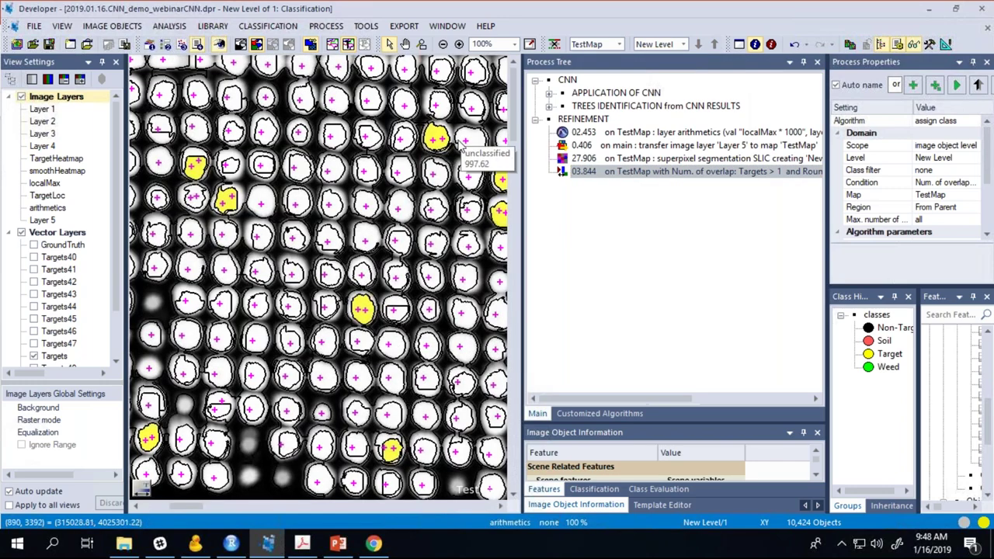
scroll(256, 320, right, 3)
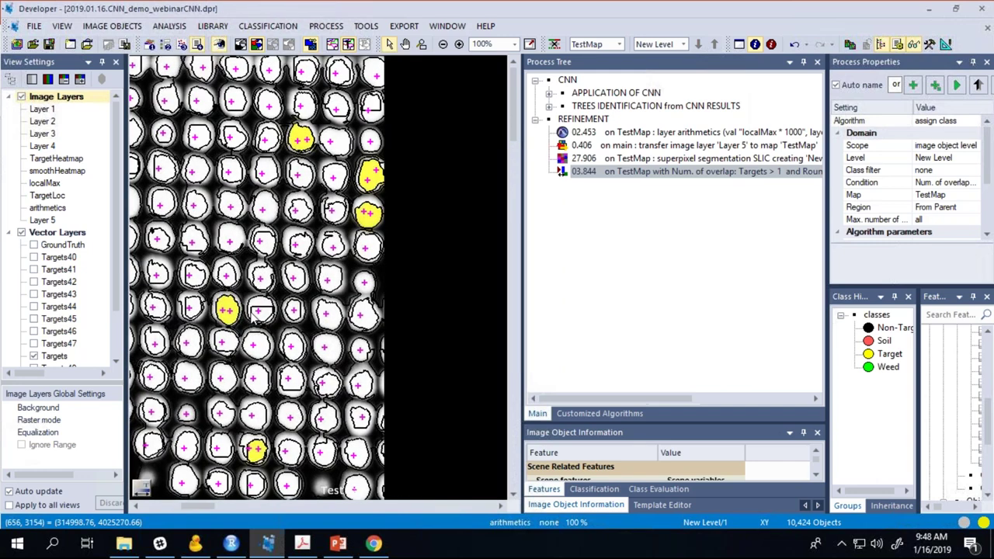
scroll(256, 319, right, 3)
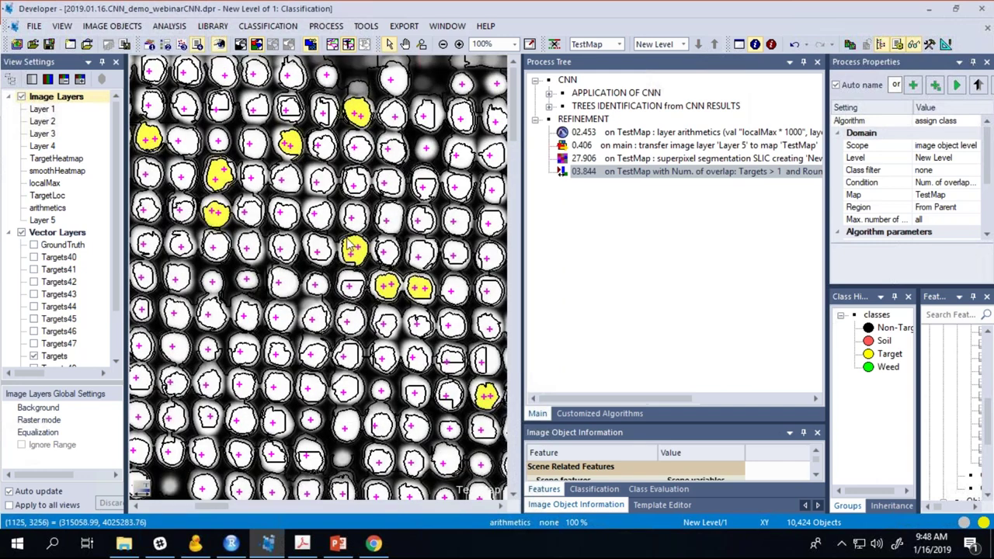
scroll(445, 354, down, 5)
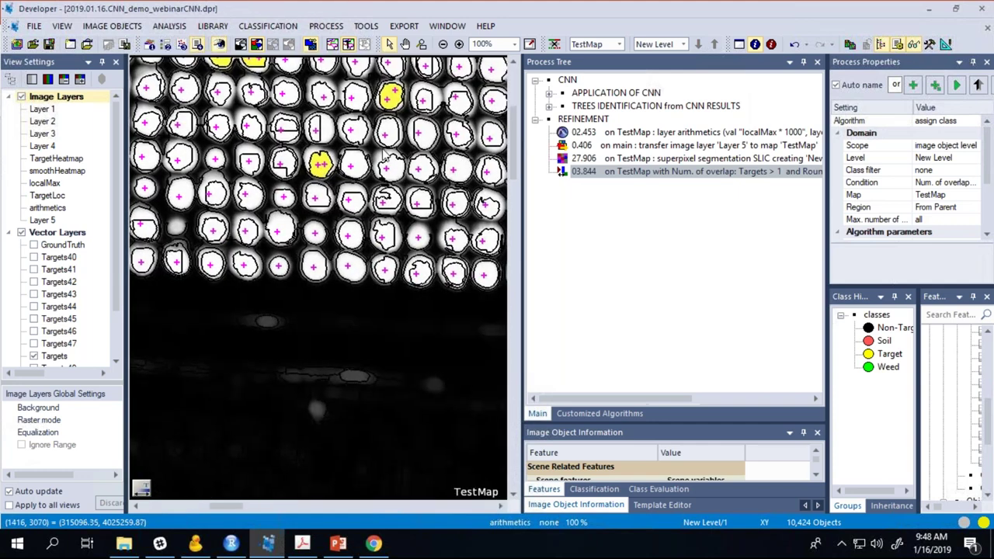
scroll(337, 268, up, 2)
scroll(332, 267, up, 1)
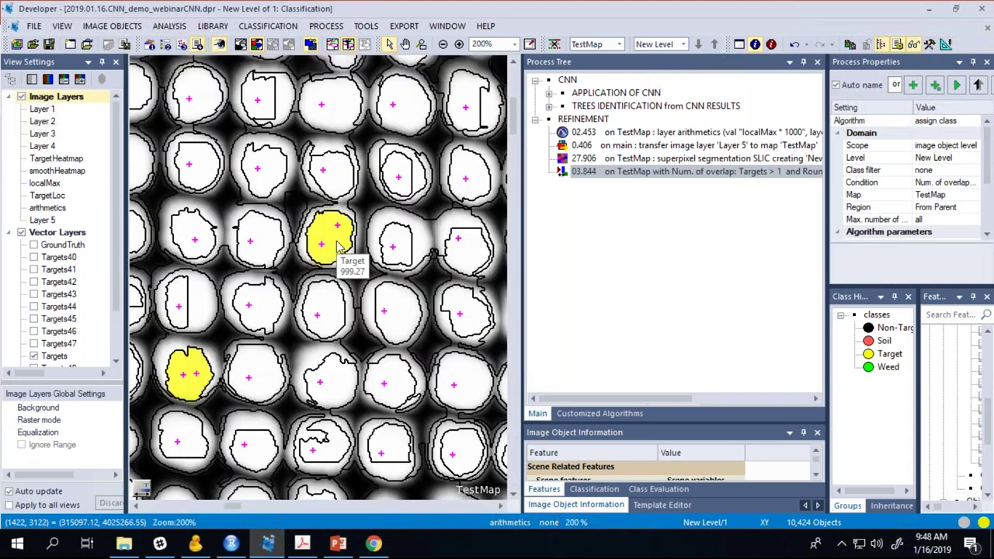
Step: Compare the Target classification in the larger-tree block and the orchard blocks farther down the map
scroll(337, 247, down, 1)
scroll(332, 247, down, 2)
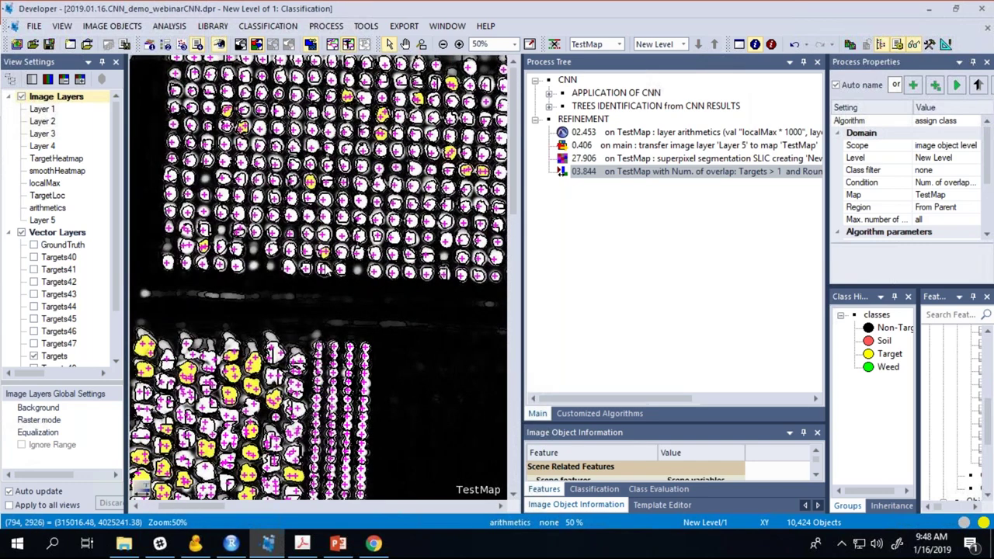
drag(326, 268, 389, 124)
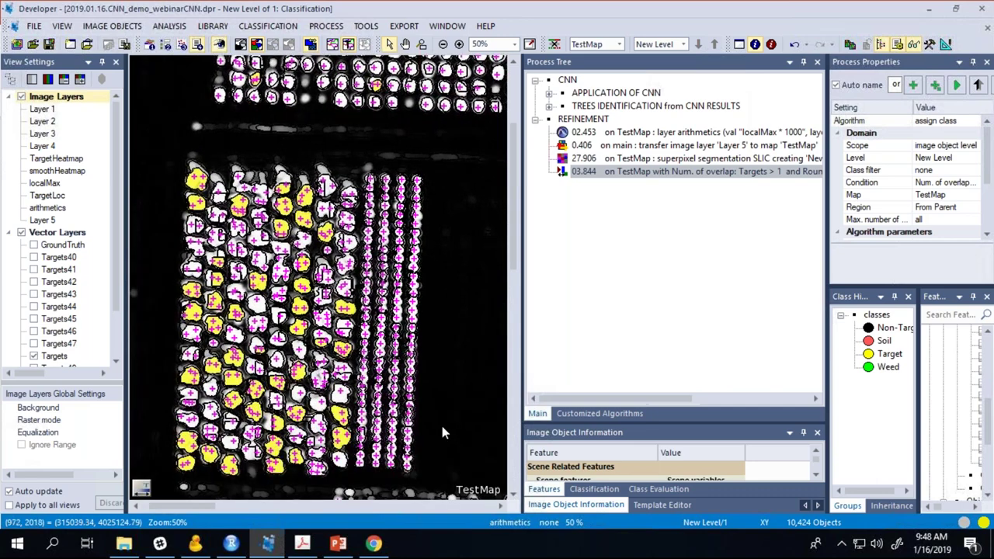
drag(443, 407, 431, 182)
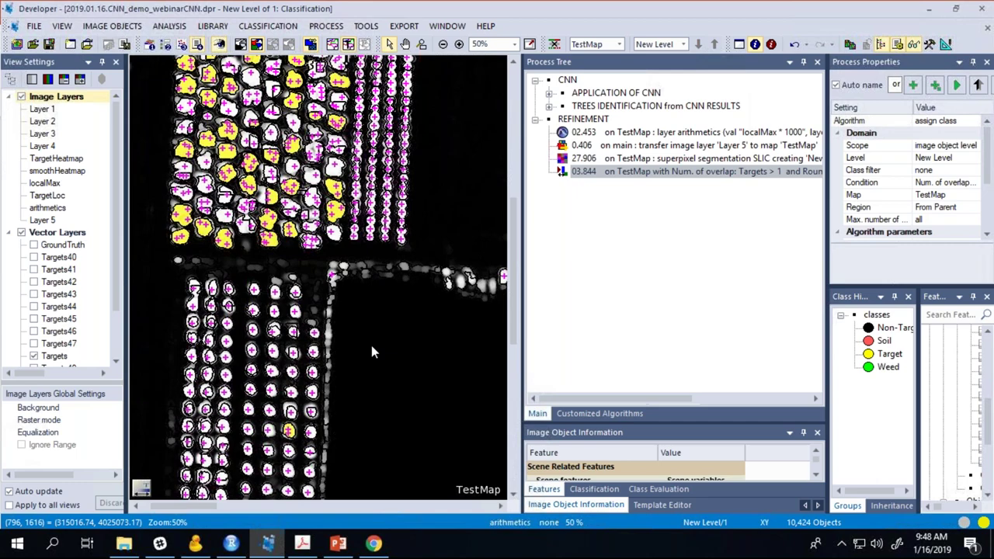
scroll(370, 341, down, 1)
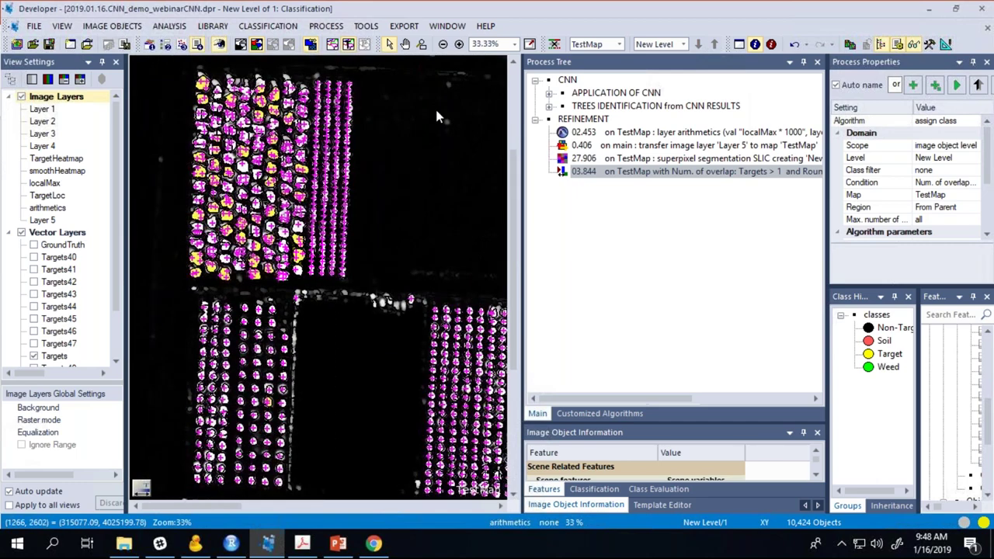
Step: Examine the superpixels classified as Target and their tree points in the orchard block beside the diagonal track
scroll(363, 309, down, 1)
drag(362, 309, 364, 131)
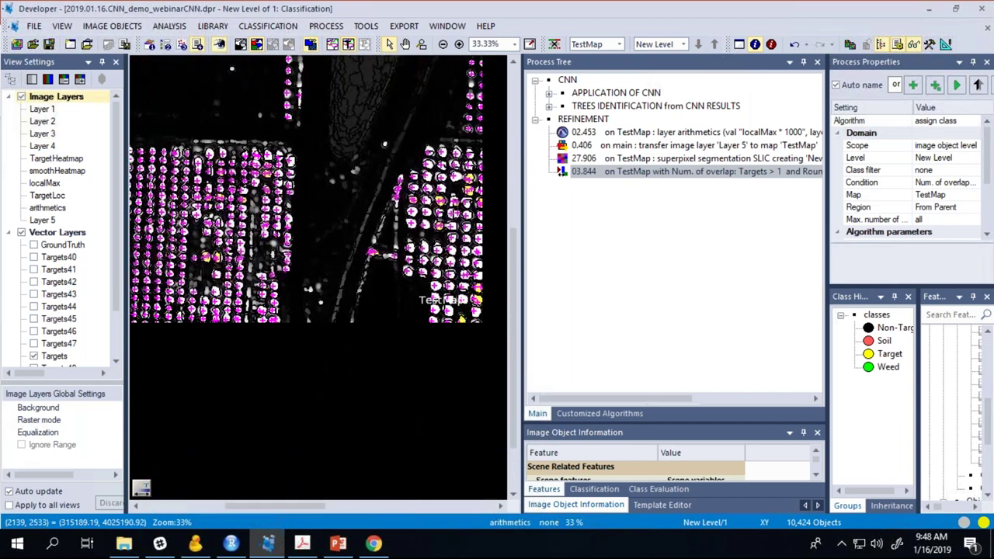
scroll(385, 144, up, 3)
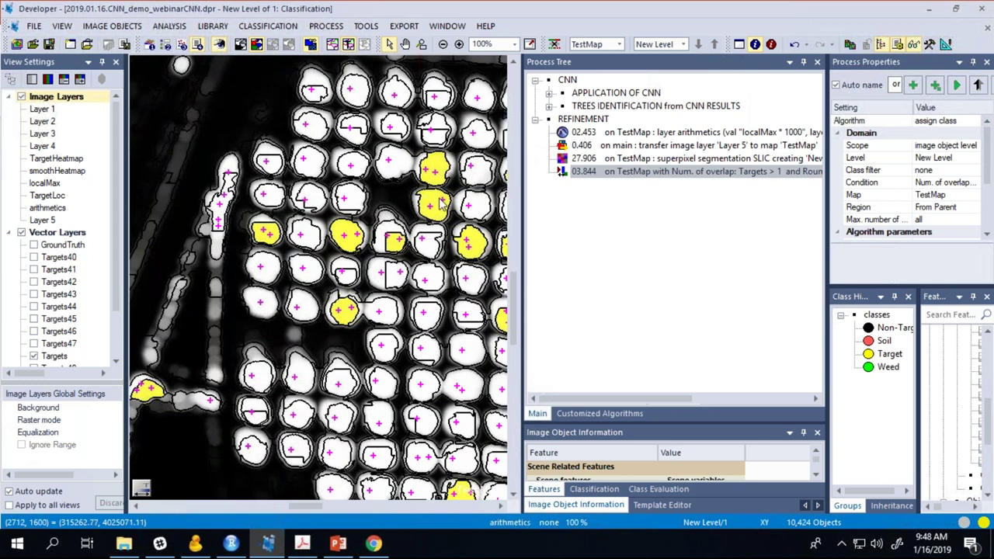
mouse_move(434, 169)
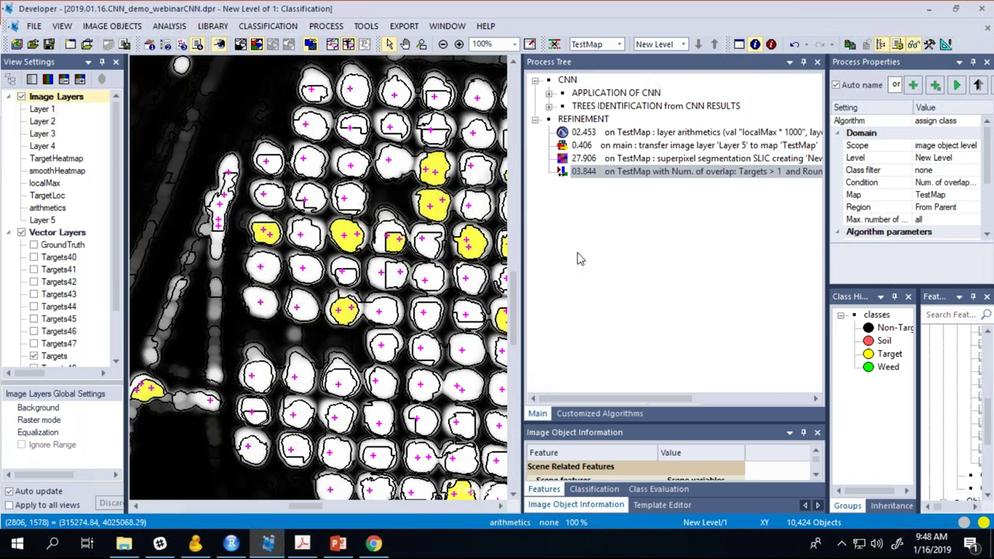
Step: Collapse the REFINEMENT process group so that only its parent entry is listed
click(535, 120)
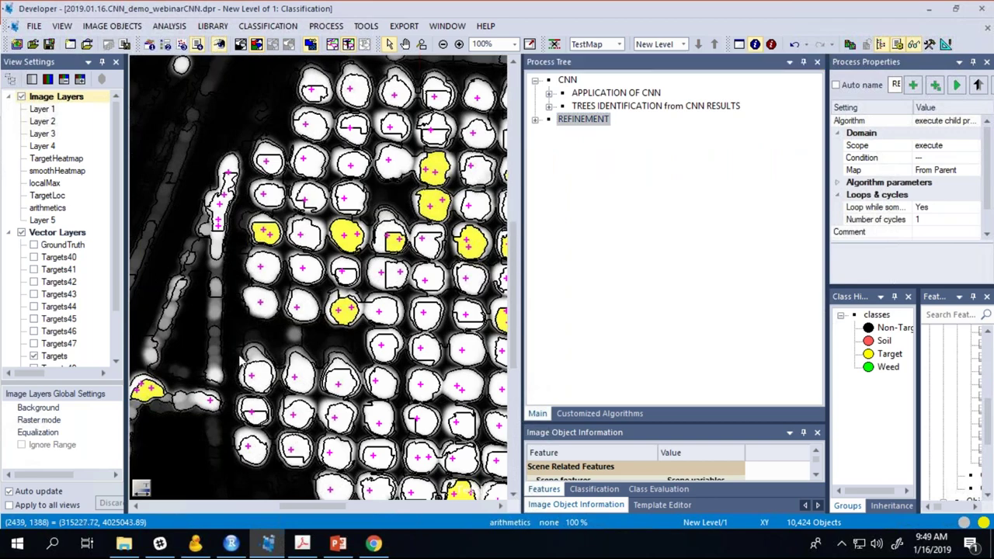
scroll(243, 358, down, 2)
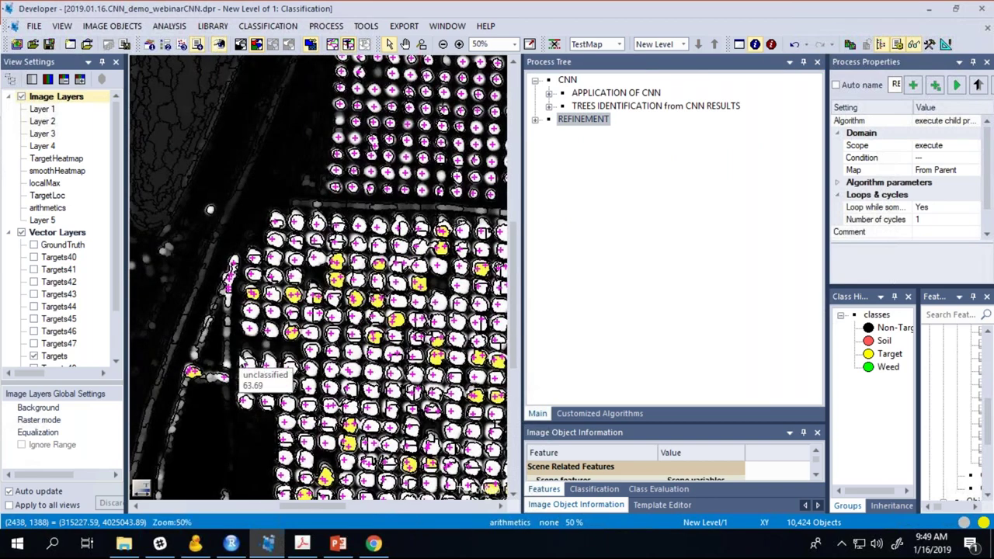
scroll(225, 373, down, 1)
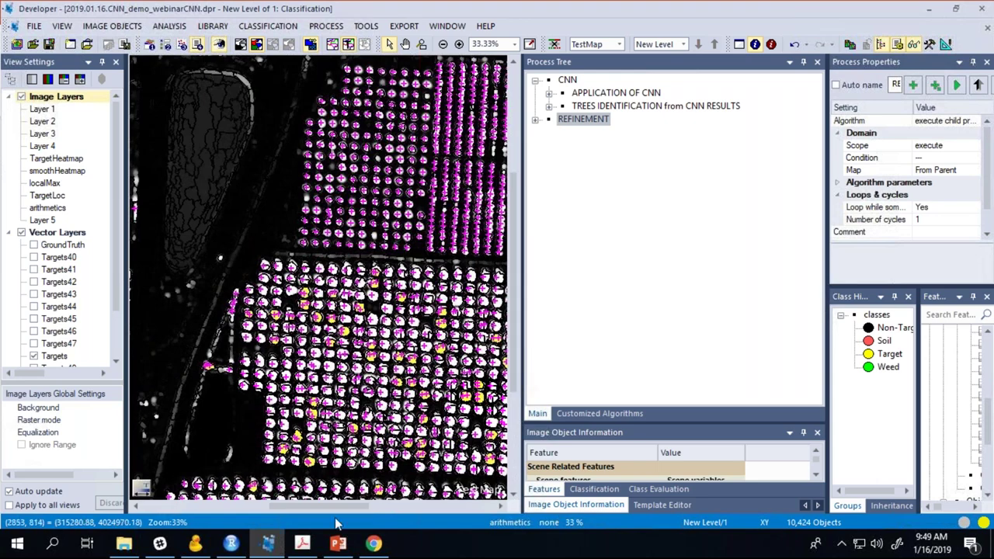
Step: Switch to PowerPoint and run the slide show from the Today's Webinar topics slide
click(337, 544)
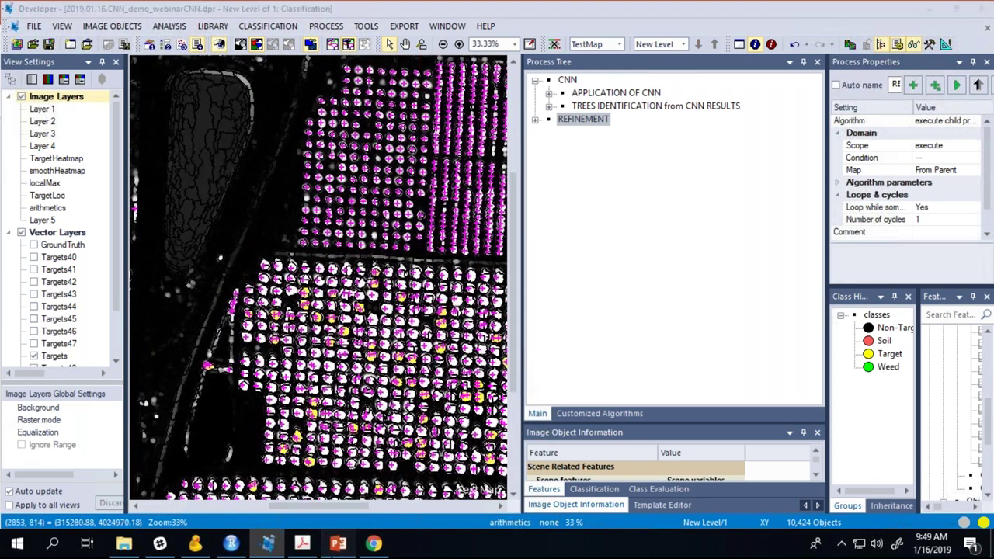
scroll(501, 417, down, 1)
click(840, 521)
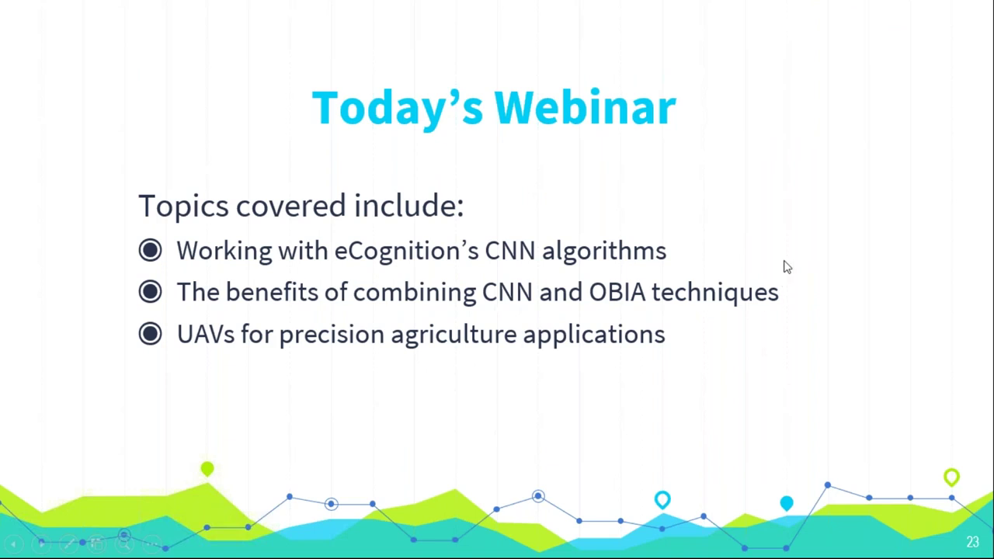